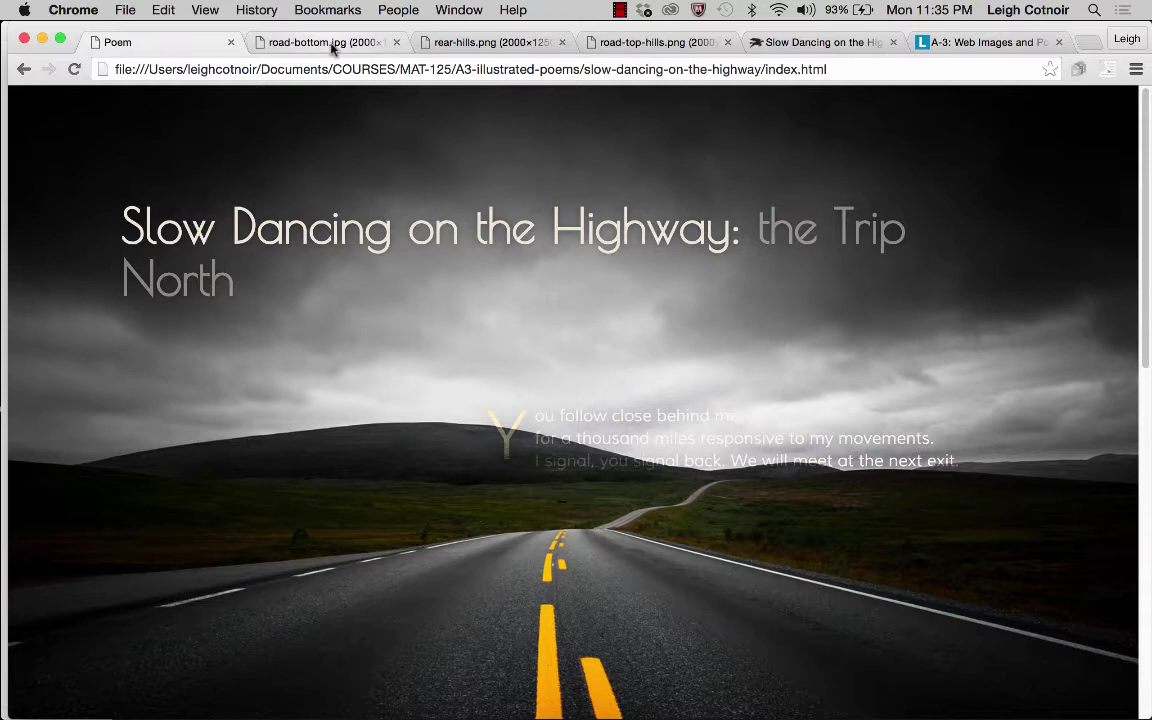
# - Examine the separate road-bottom, rear-hills and road-top-hills layer images, and how they combine on the scrolling poem page
pyautogui.click(333, 45)
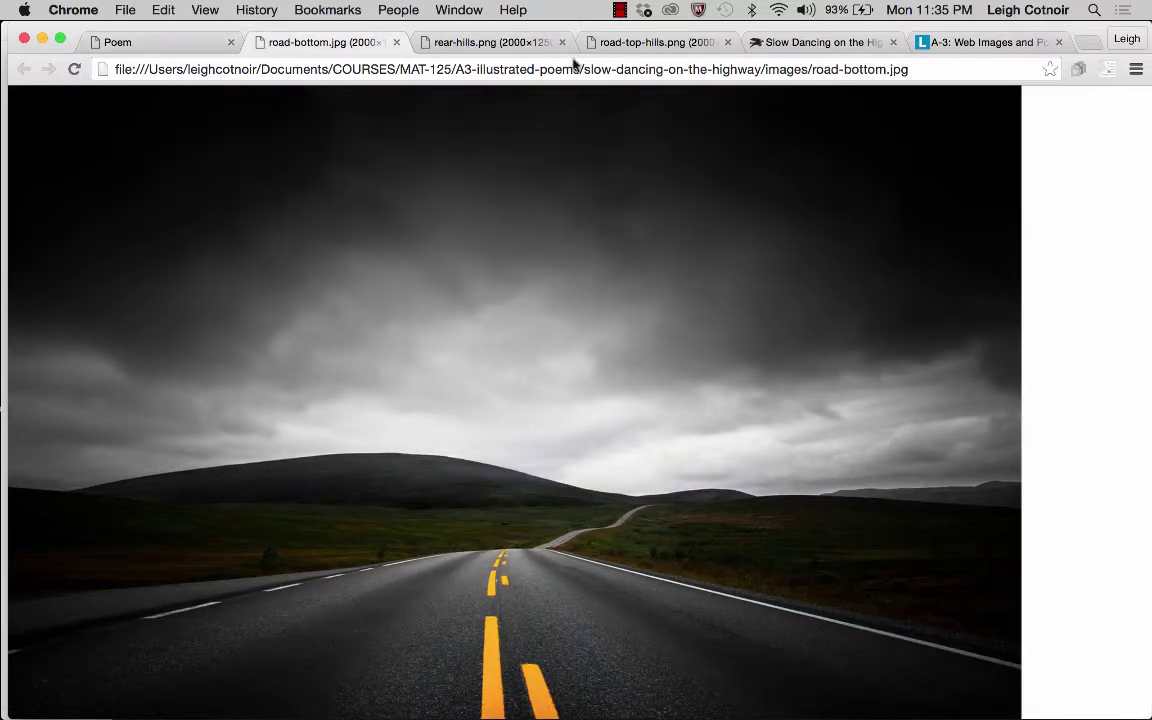
pyautogui.click(514, 45)
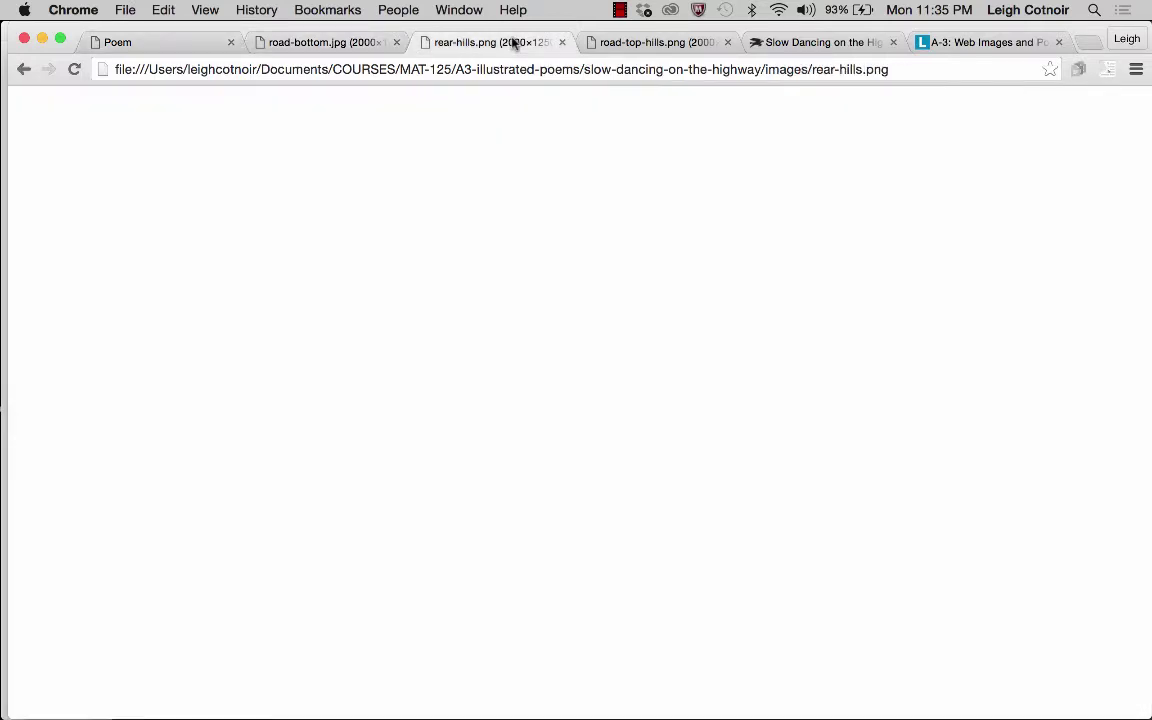
pyautogui.click(652, 44)
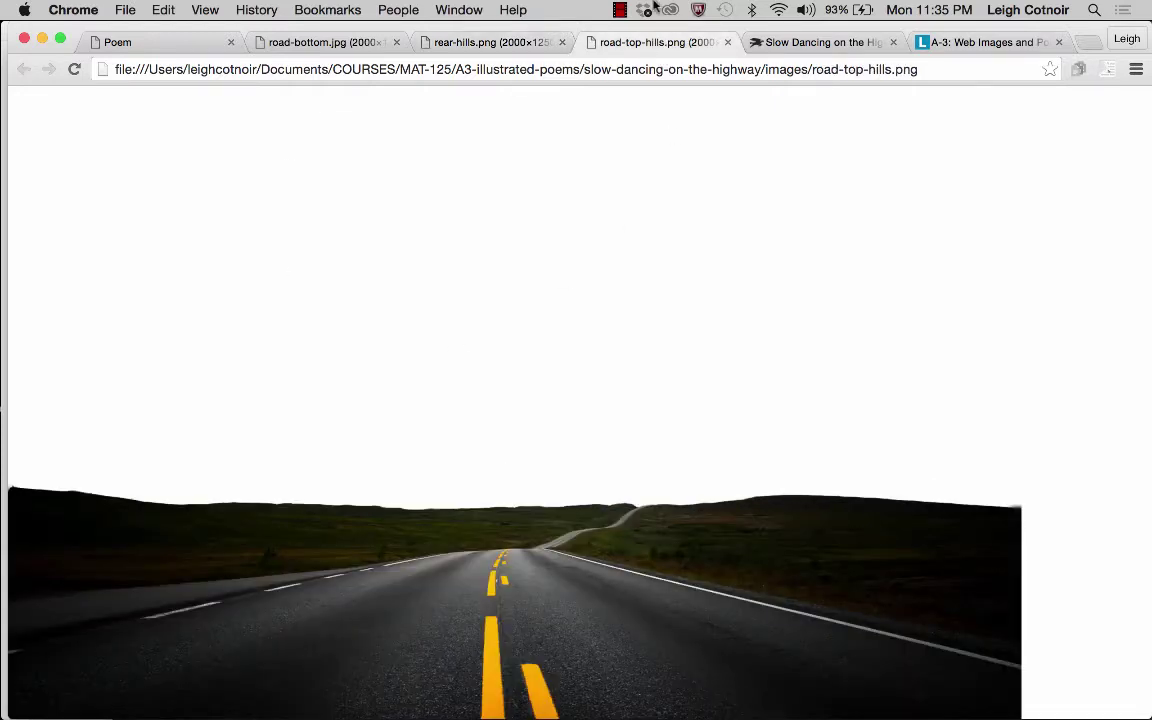
pyautogui.click(320, 53)
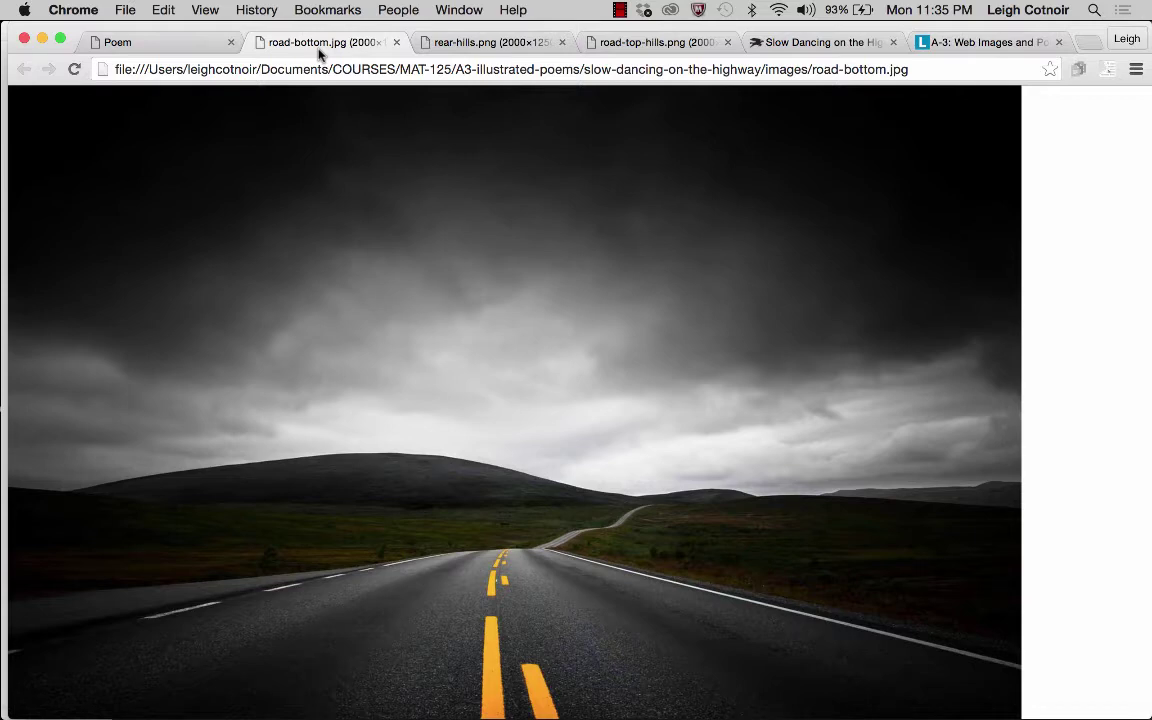
pyautogui.click(136, 45)
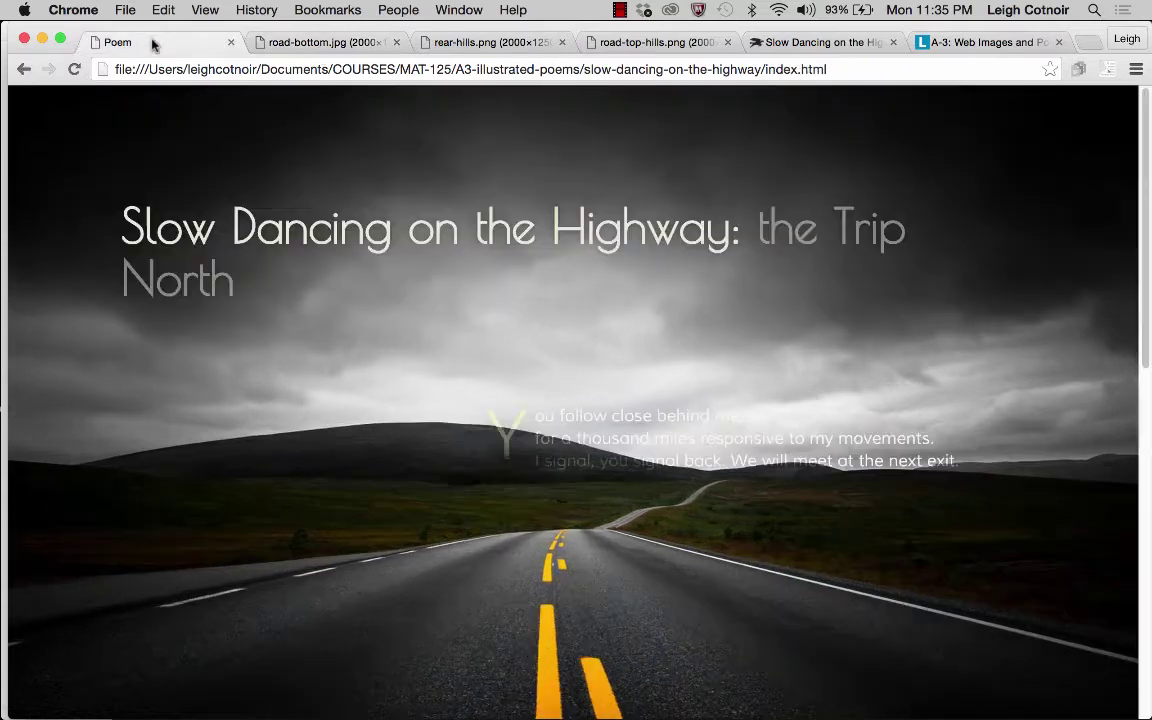
pyautogui.scroll(-5, 210, 357)
pyautogui.scroll(5, 210, 357)
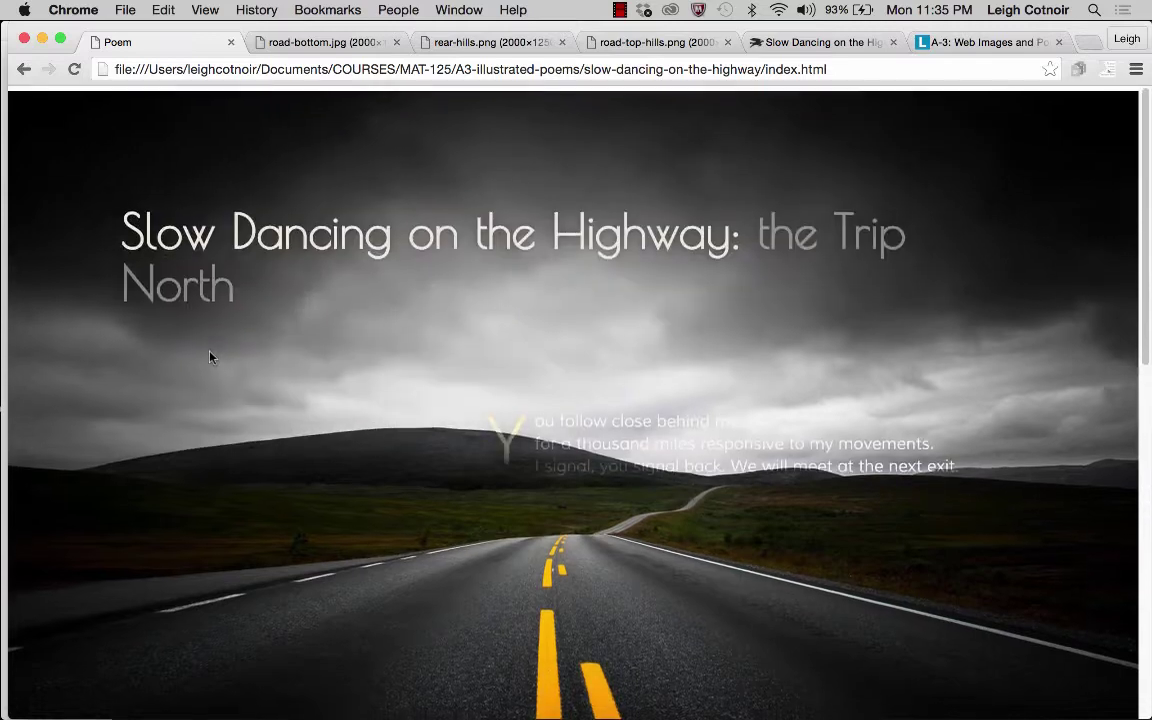
# - Switch to Photoshop and open road.jpg from the images folder inside highway
pyautogui.click(20, 287)
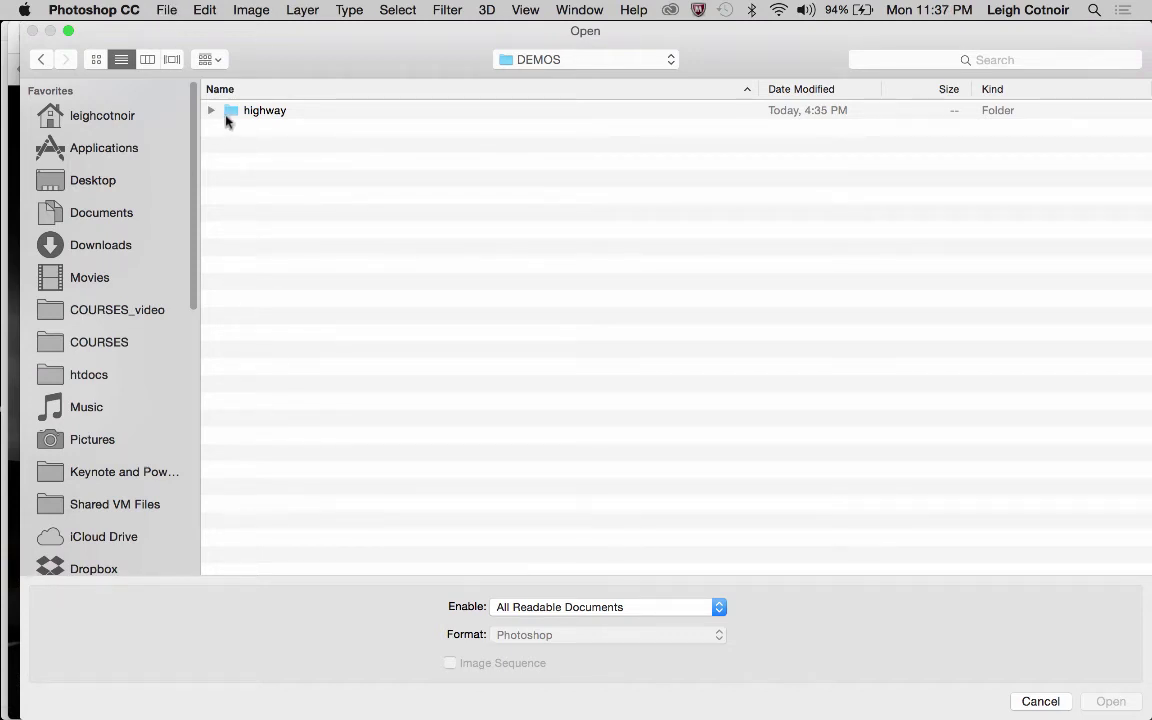
pyautogui.doubleClick(229, 116)
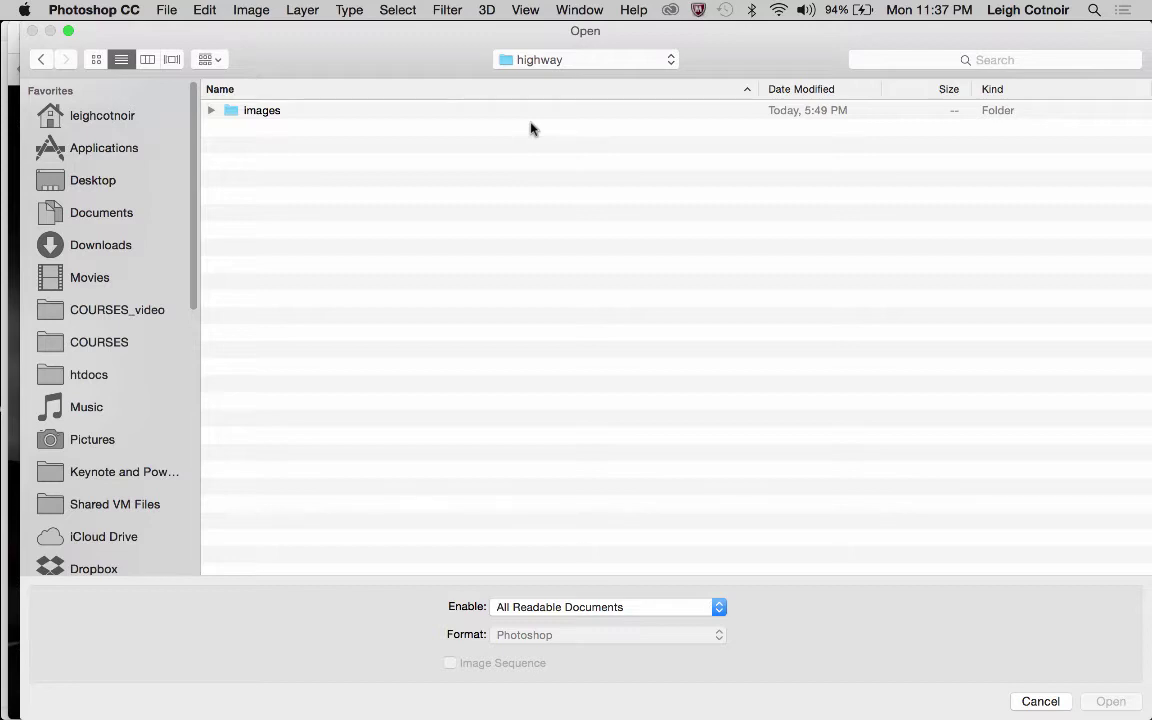
pyautogui.click(211, 111)
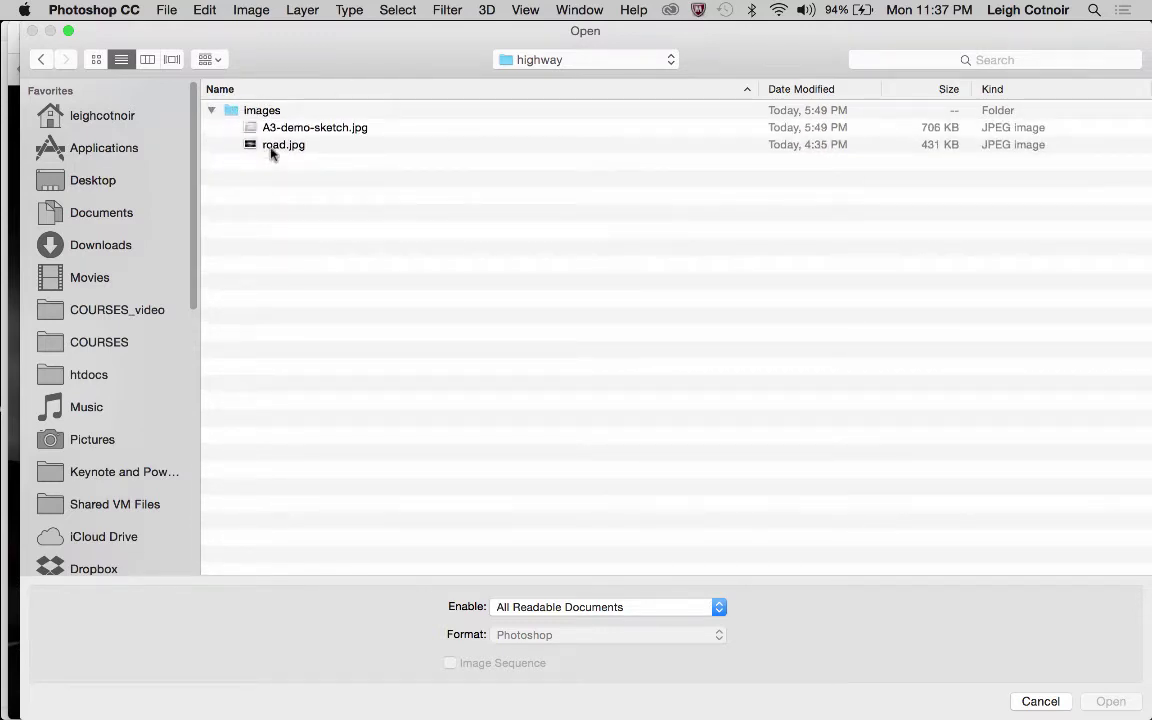
pyautogui.click(270, 152)
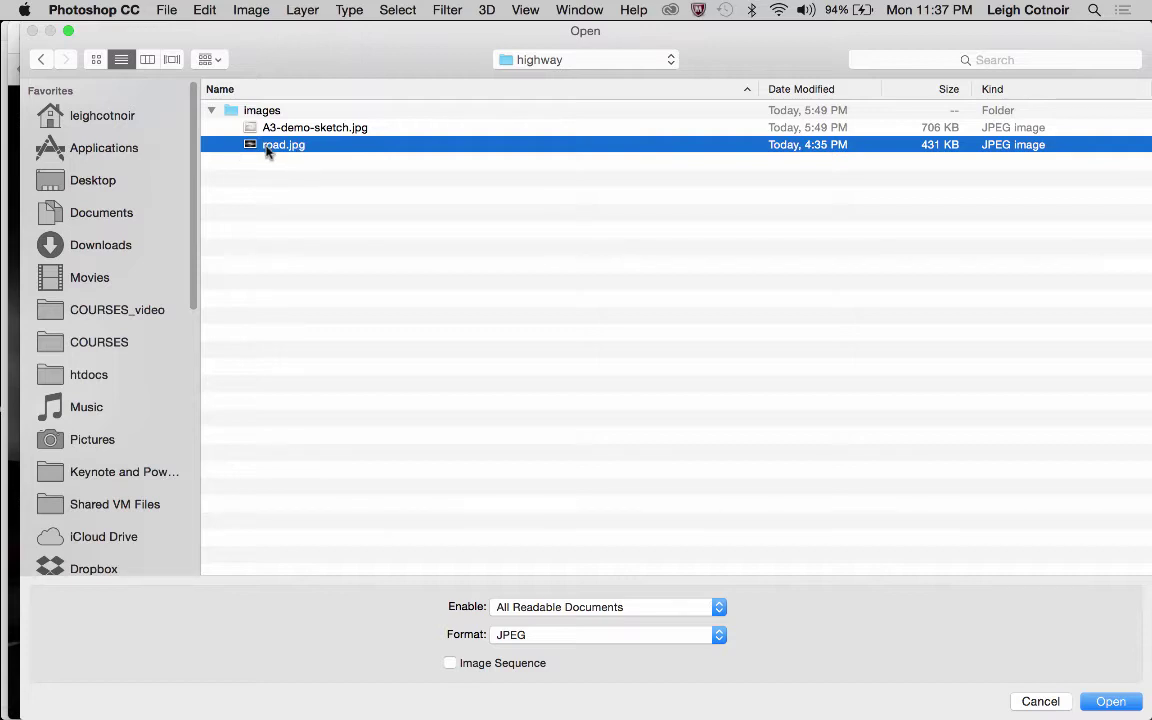
pyautogui.doubleClick(267, 150)
pyautogui.press('space')
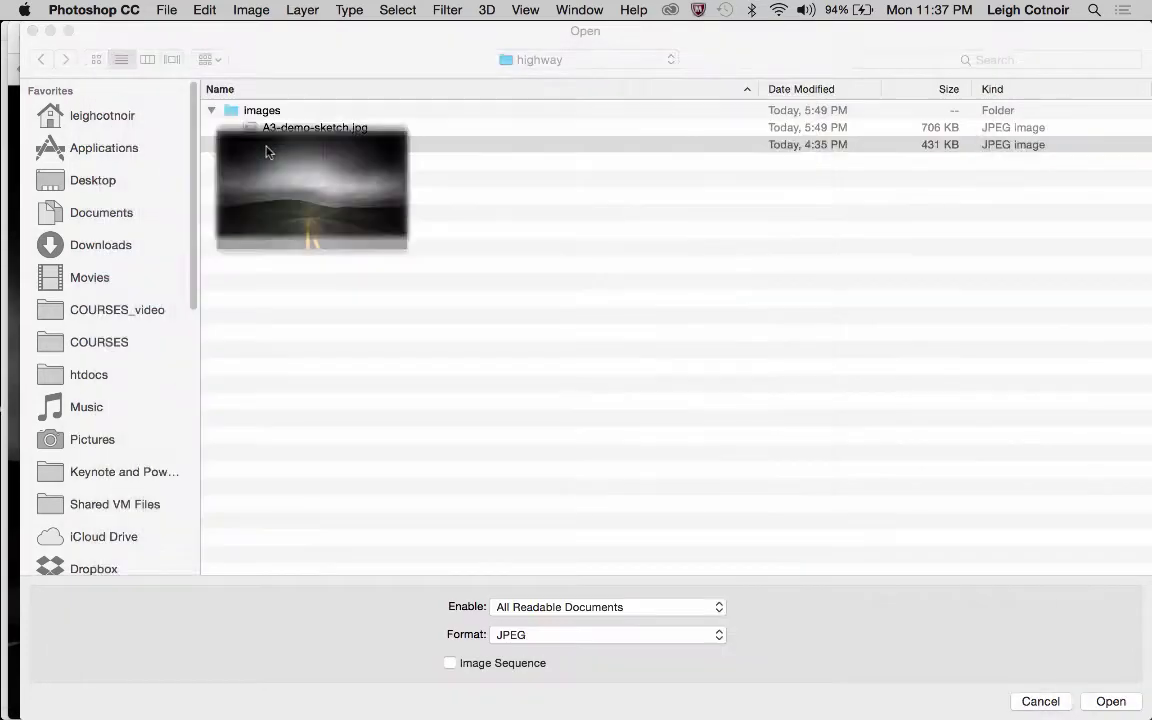
pyautogui.click(1111, 701)
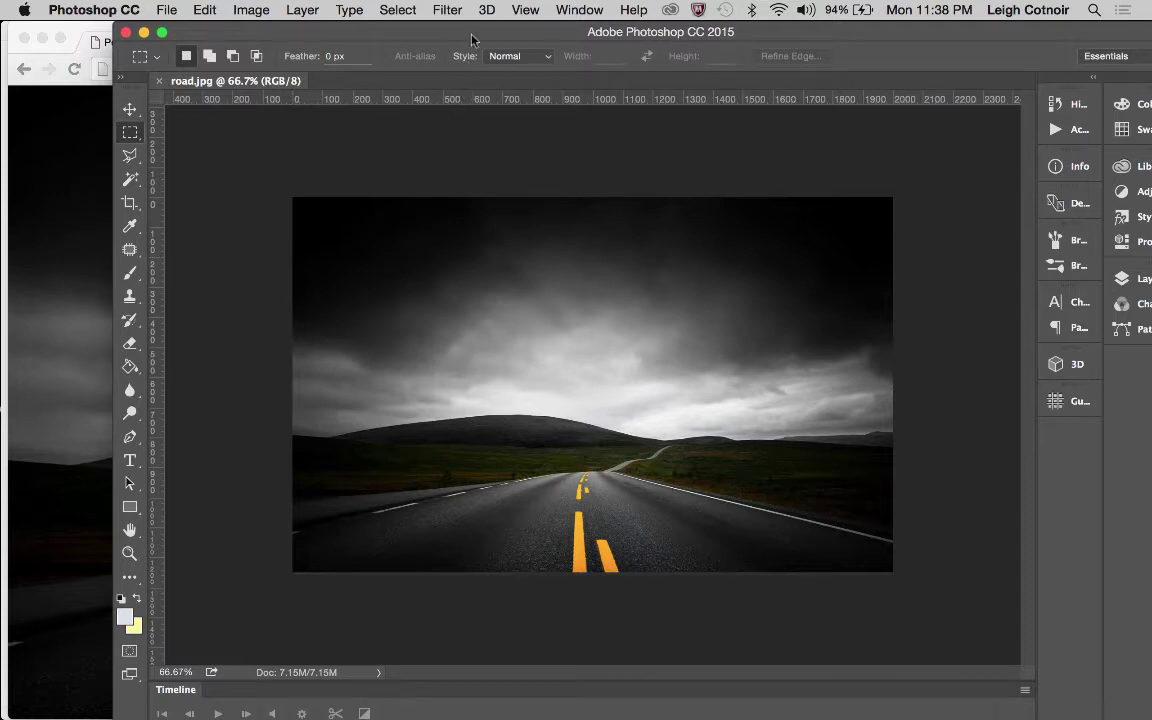
# - Inspect up close where the rear hill meets the sky and the grassy foreground in the road photo
pyautogui.moveTo(471, 30); pyautogui.dragTo(396, 27)
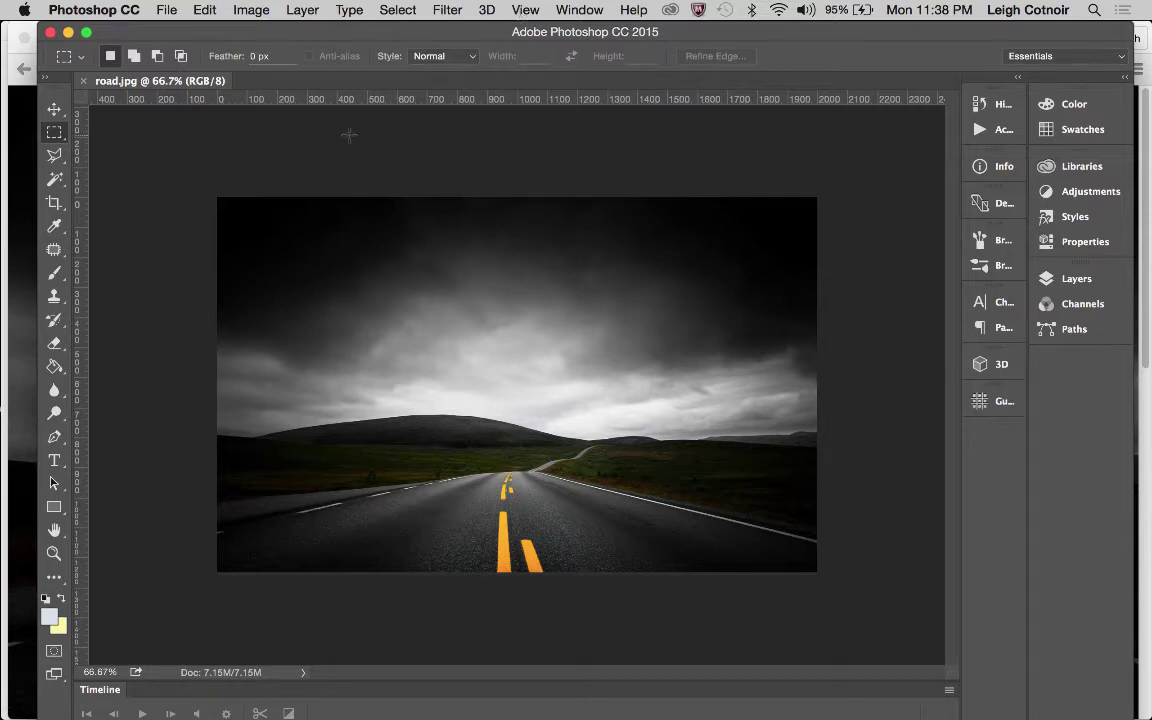
pyautogui.click(54, 554)
pyautogui.click(568, 467)
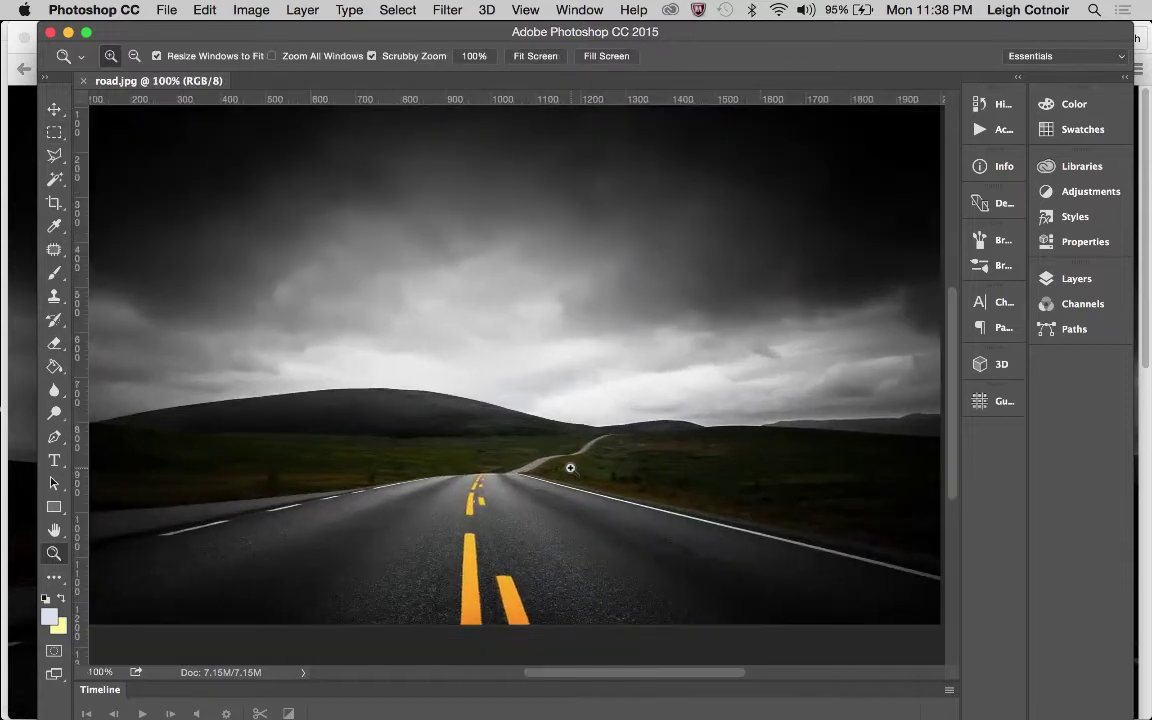
pyautogui.click(221, 434)
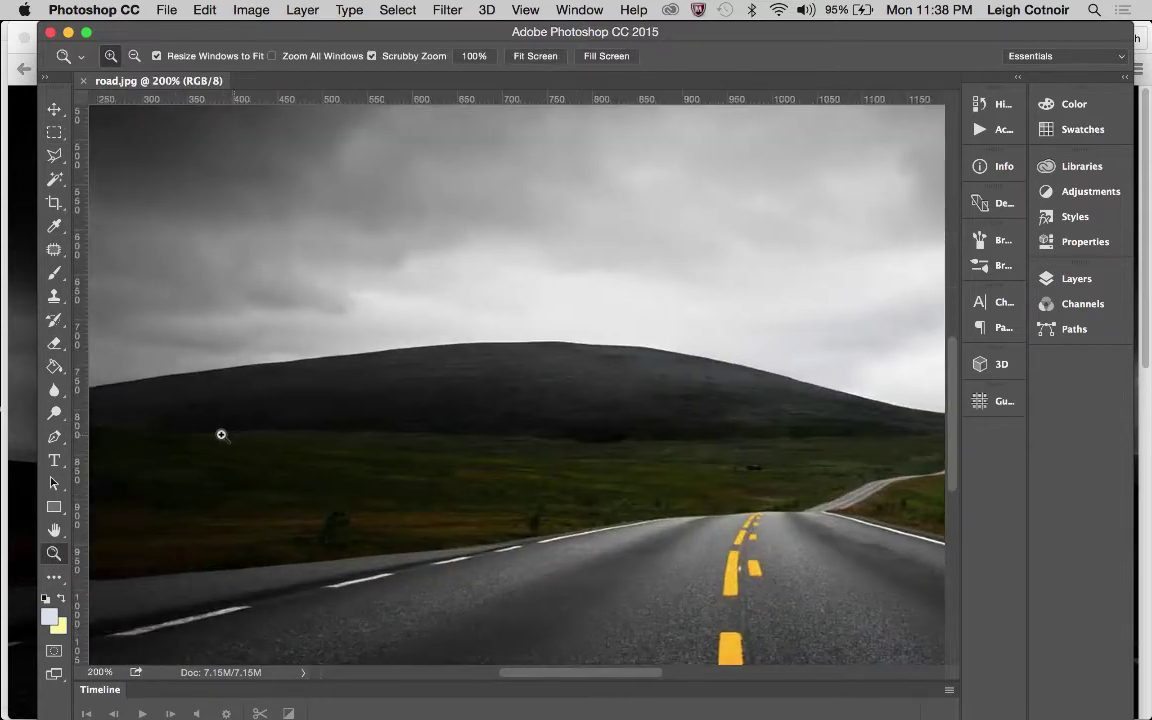
pyautogui.hscroll(-5, 221, 434)
pyautogui.hscroll(3, 221, 434)
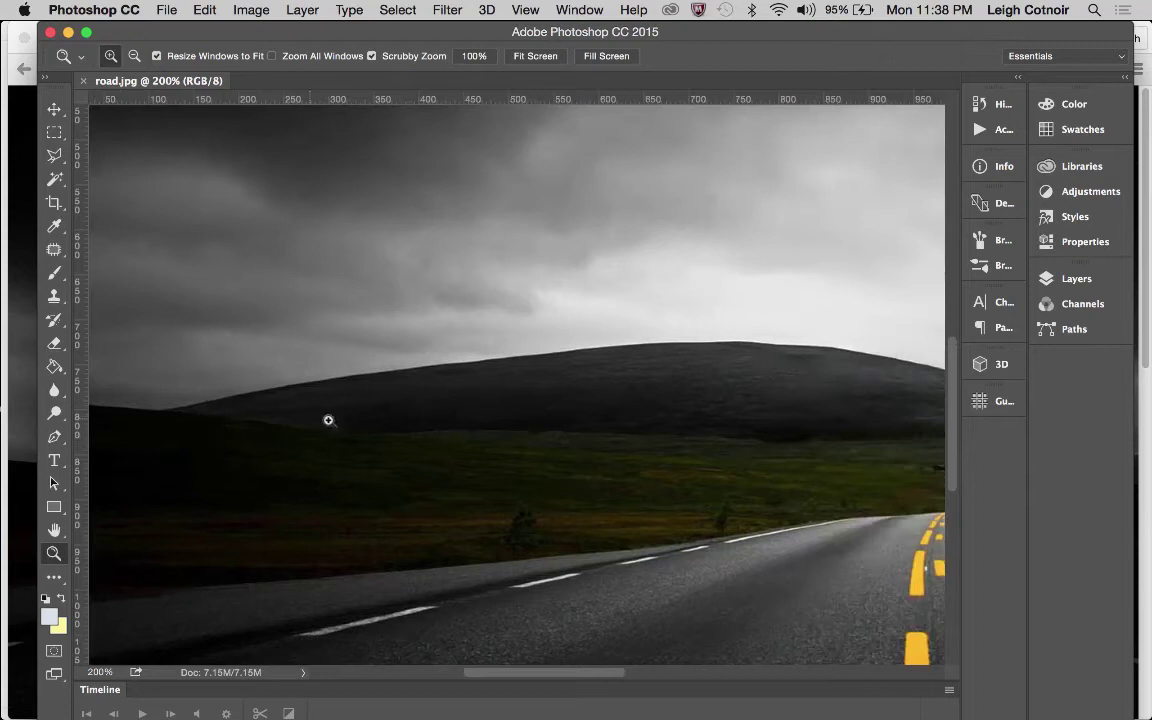
pyautogui.click(342, 455)
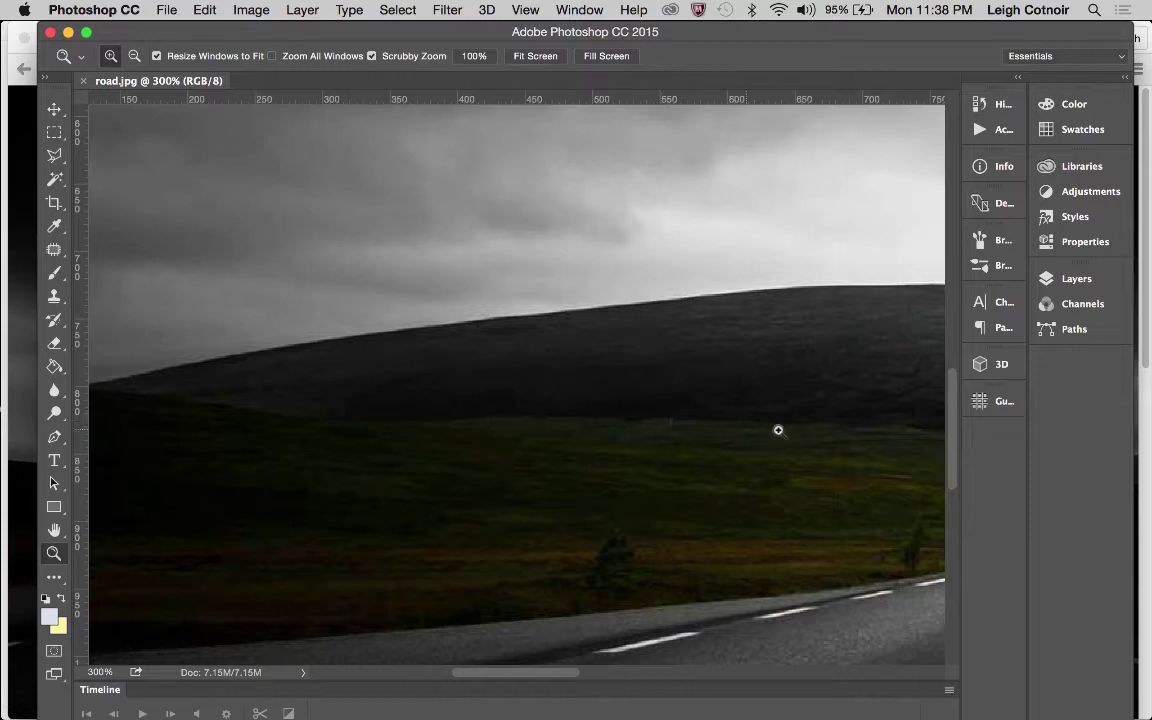
pyautogui.hscroll(10, 928, 445)
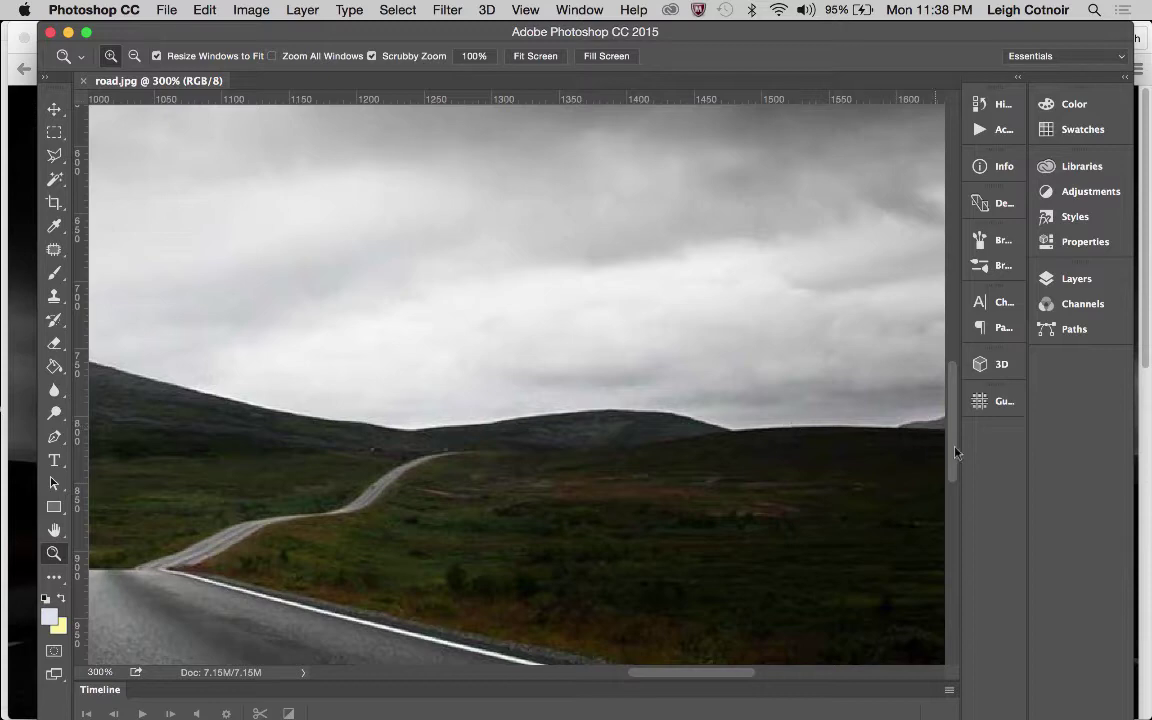
pyautogui.hscroll(-8, 489, 450)
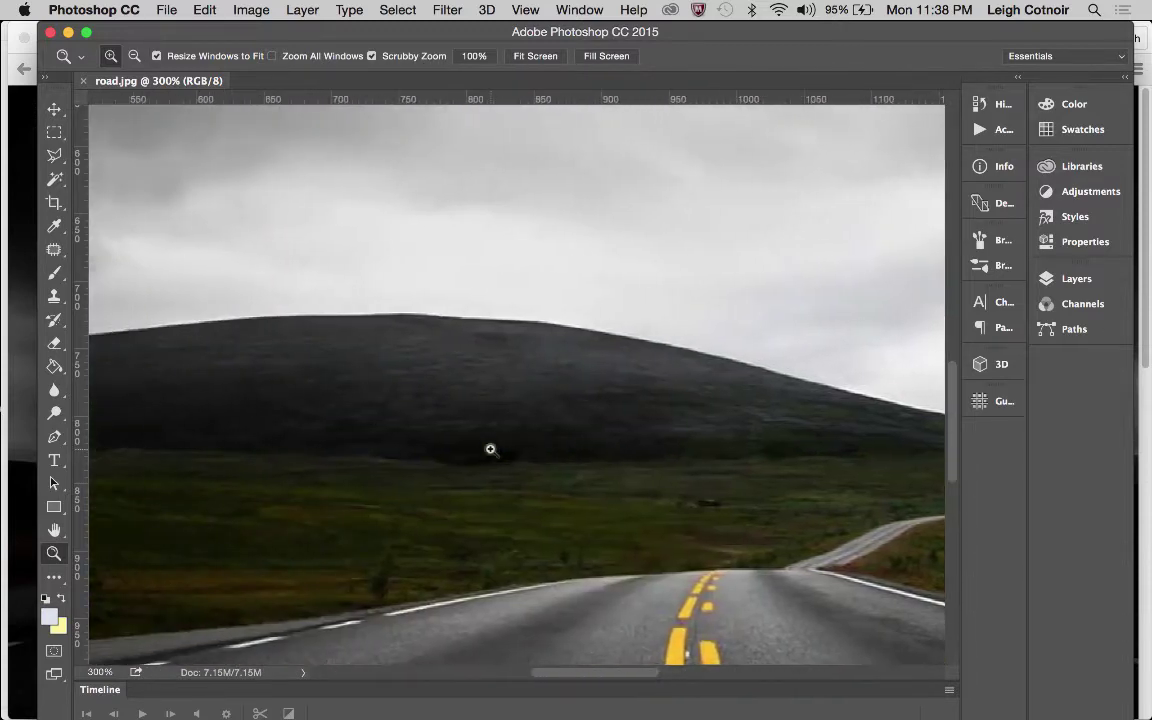
pyautogui.hscroll(-8, 490, 449)
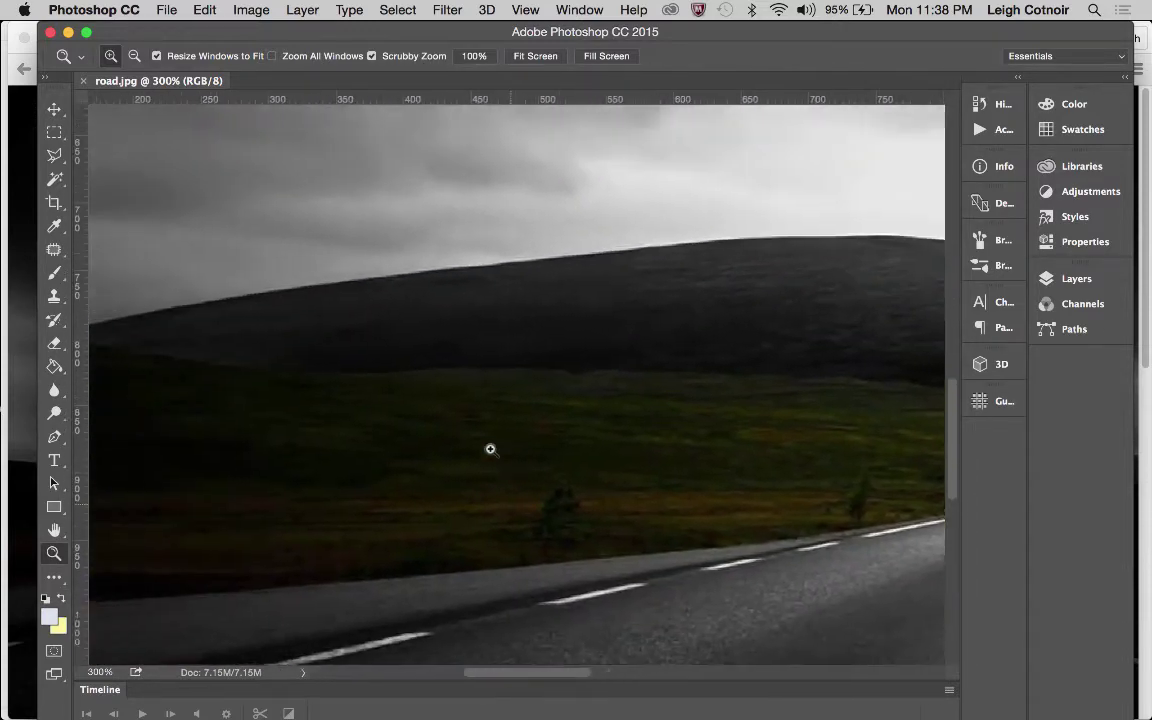
pyautogui.hscroll(3, 490, 449)
pyautogui.scroll(-2, 490, 449)
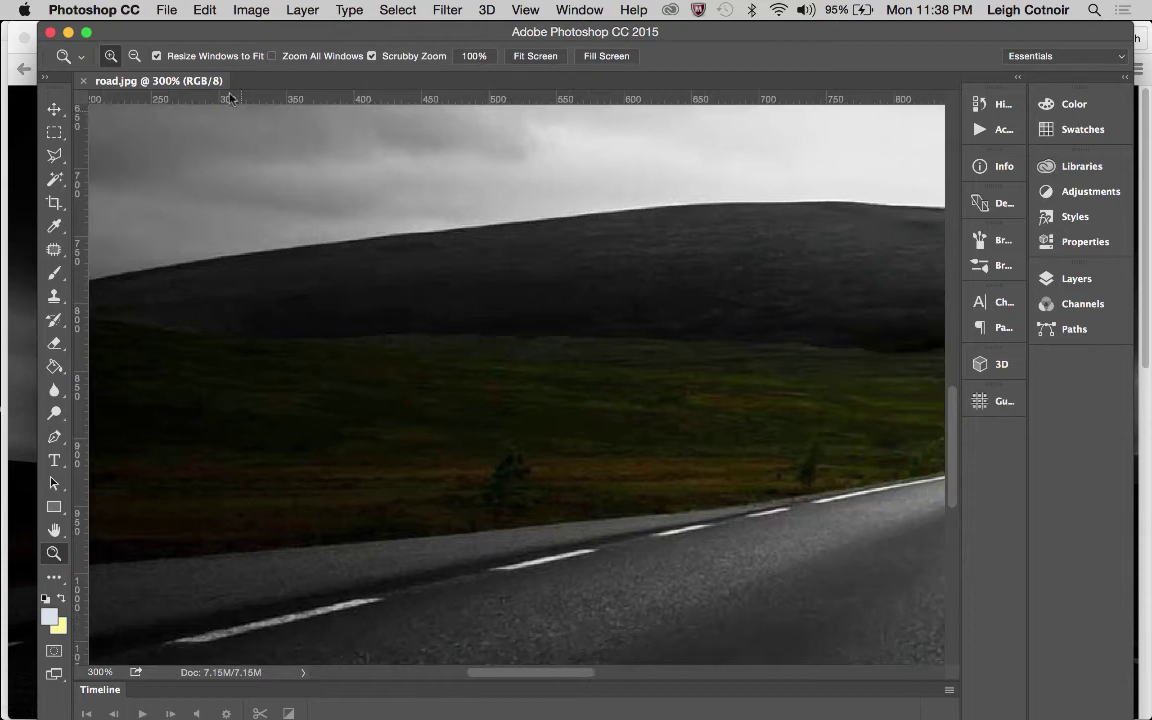
# - Save a copy of the photo as road-full-bg.jpg in the images folder, as a progressive JPEG at maximum quality 12
pyautogui.click(172, 9)
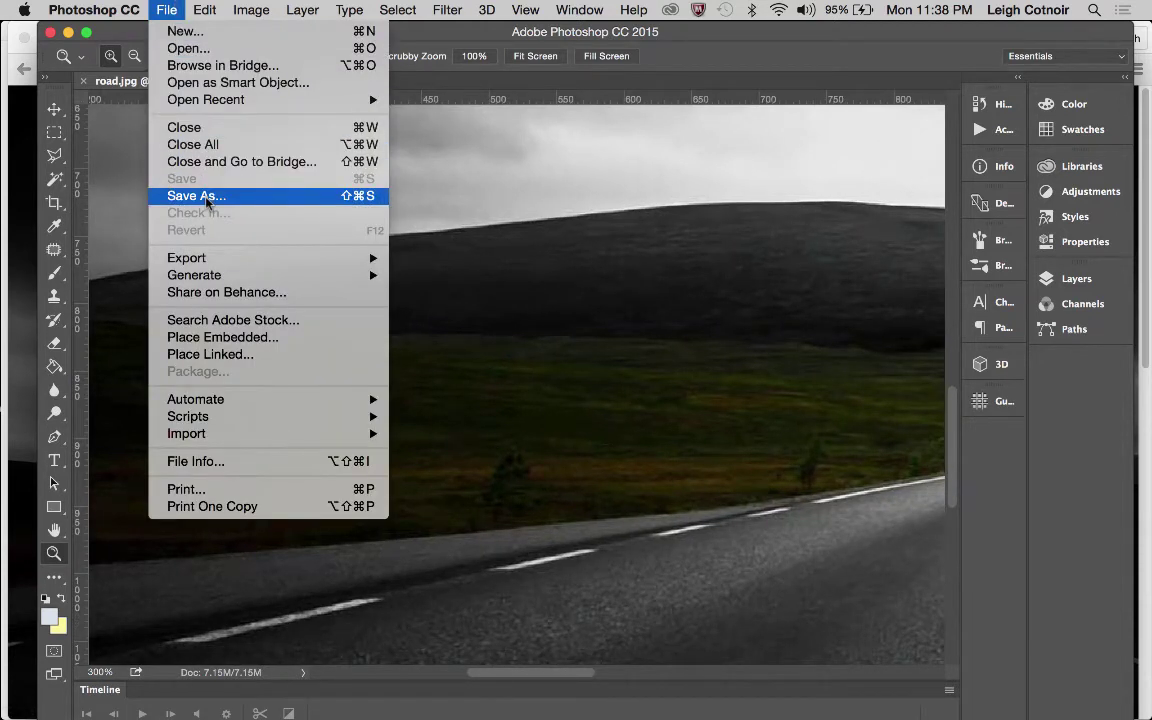
pyautogui.click(196, 195)
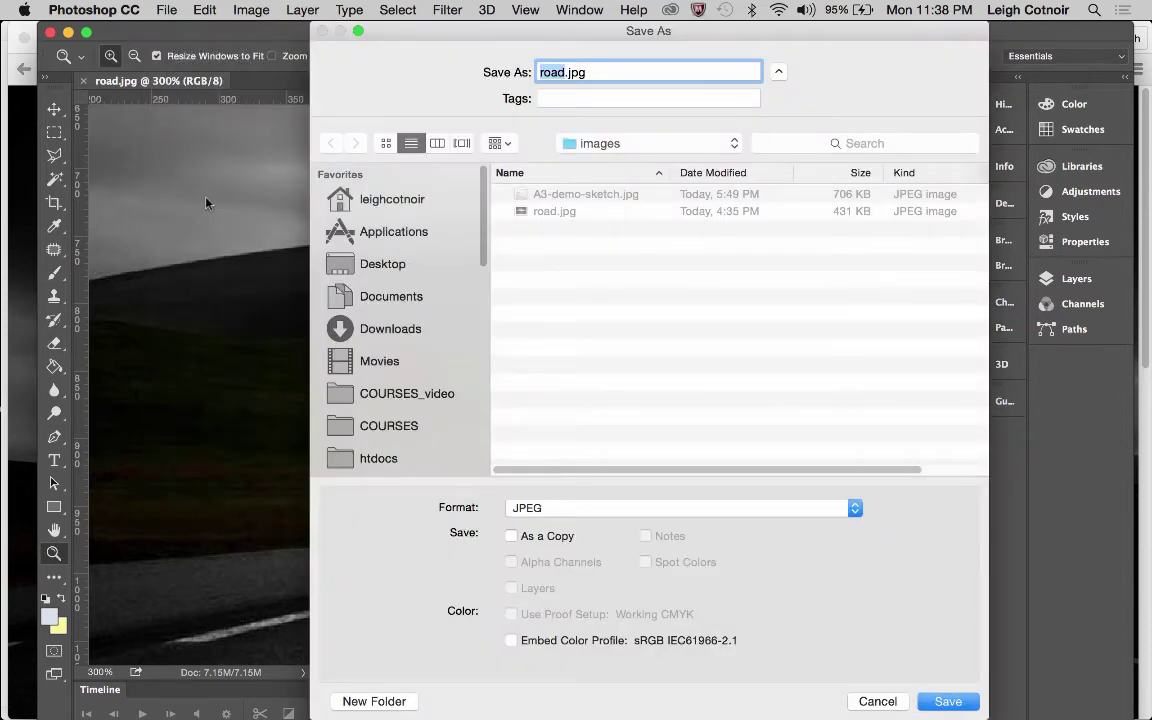
pyautogui.press('Right')
pyautogui.write('-full-')
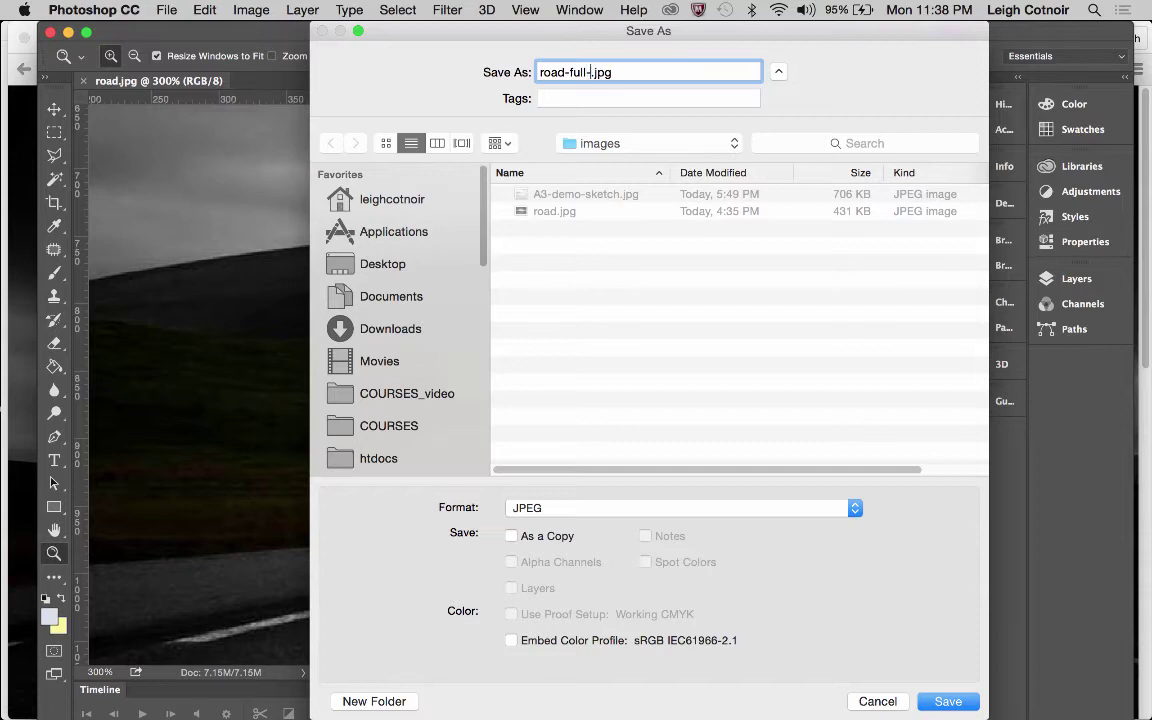
pyautogui.write('bg')
pyautogui.click(944, 701)
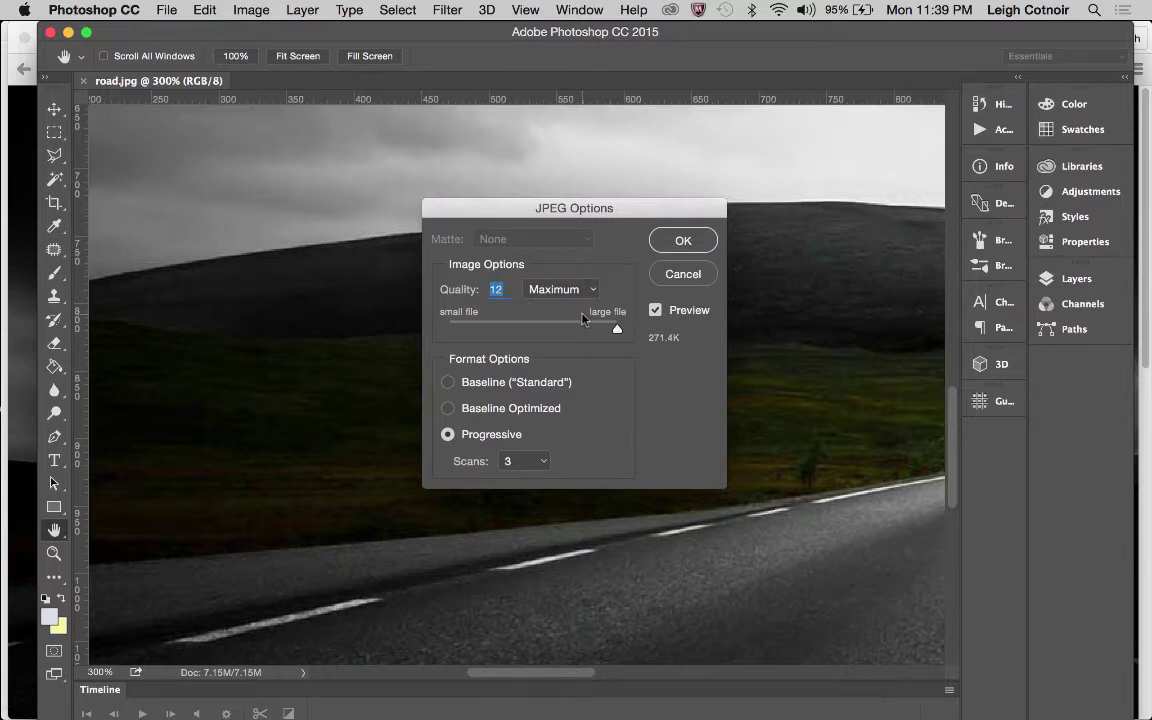
pyautogui.click(680, 238)
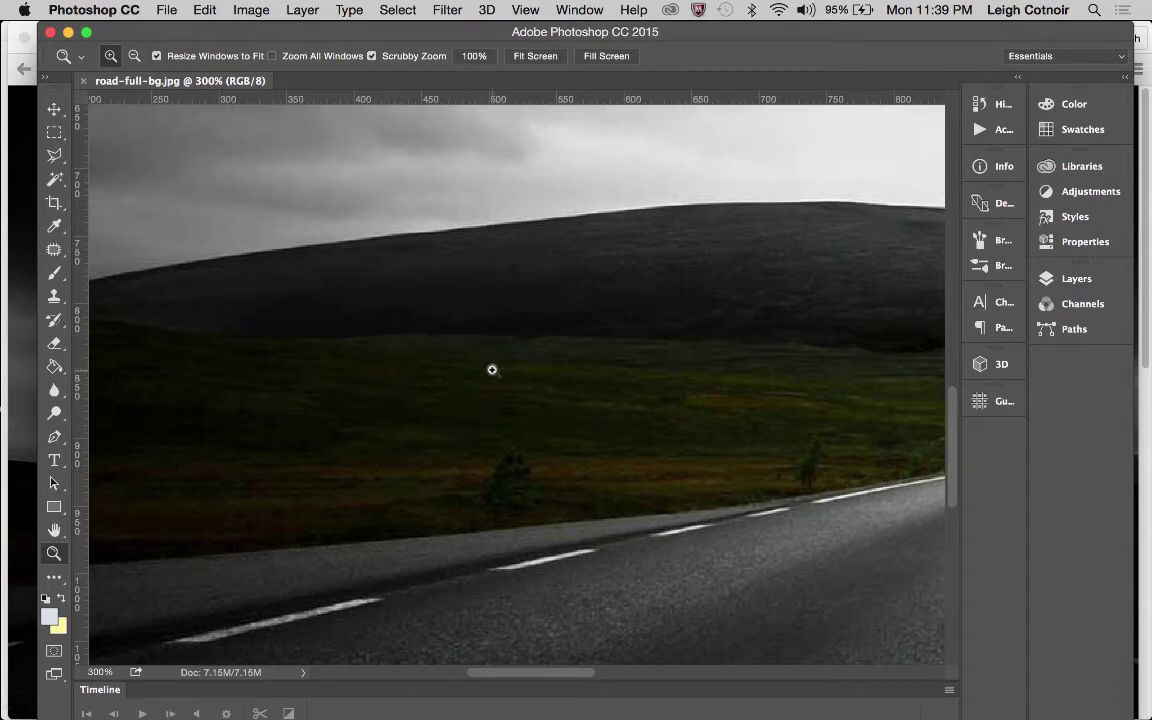
# - Examine the whole road scene, then the ridge line at the photo's left edge at about 200% zoom
pyautogui.press('alt')
pyautogui.keyDown('alt'); pyautogui.click(460, 204); pyautogui.keyUp('alt')
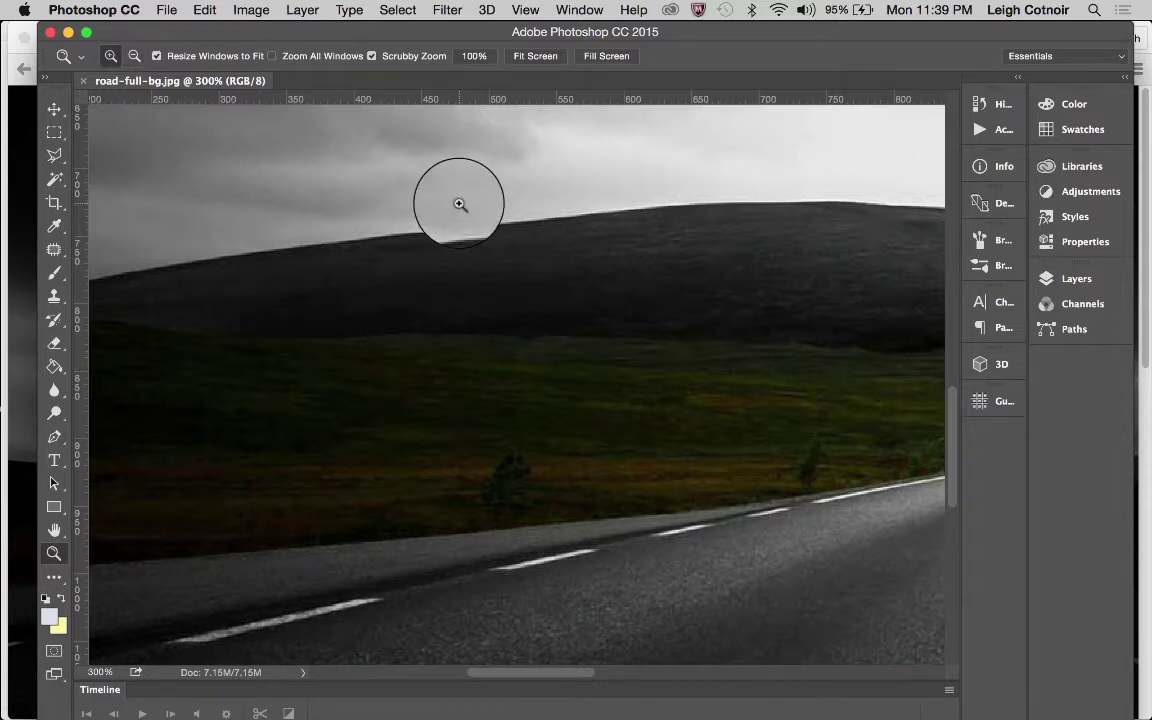
pyautogui.press('alt')
pyautogui.keyDown('alt'); pyautogui.click(460, 204); pyautogui.keyUp('alt')
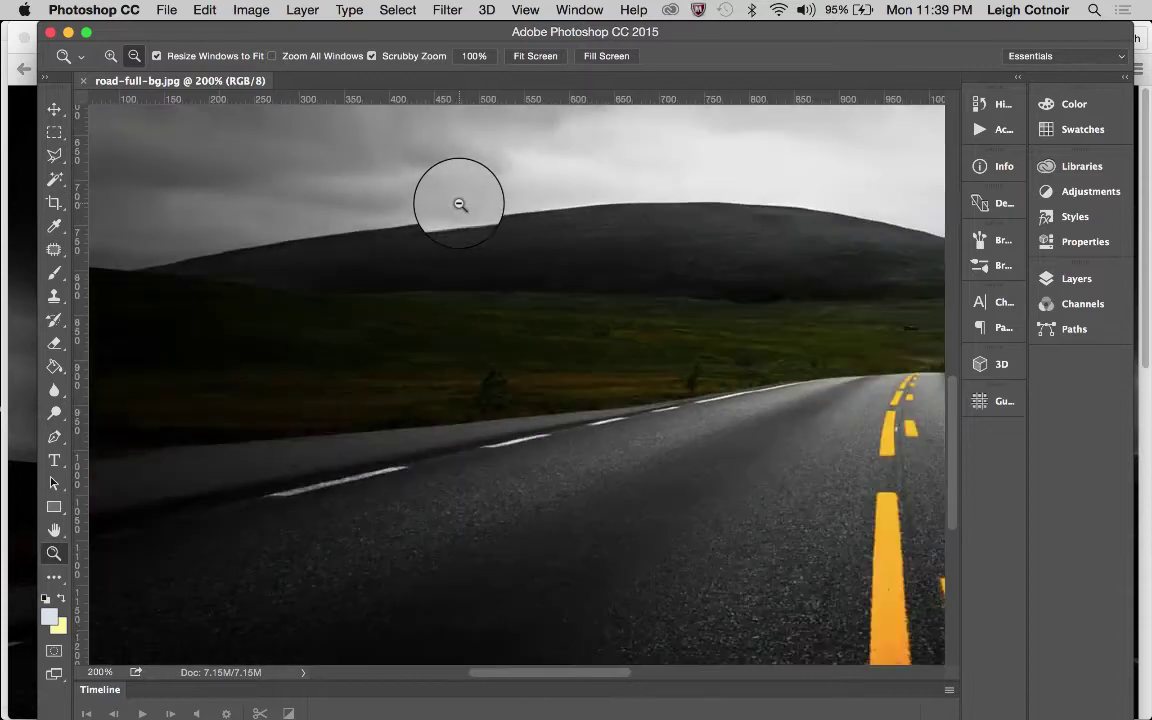
pyautogui.keyDown('alt'); pyautogui.click(422, 325); pyautogui.keyUp('alt')
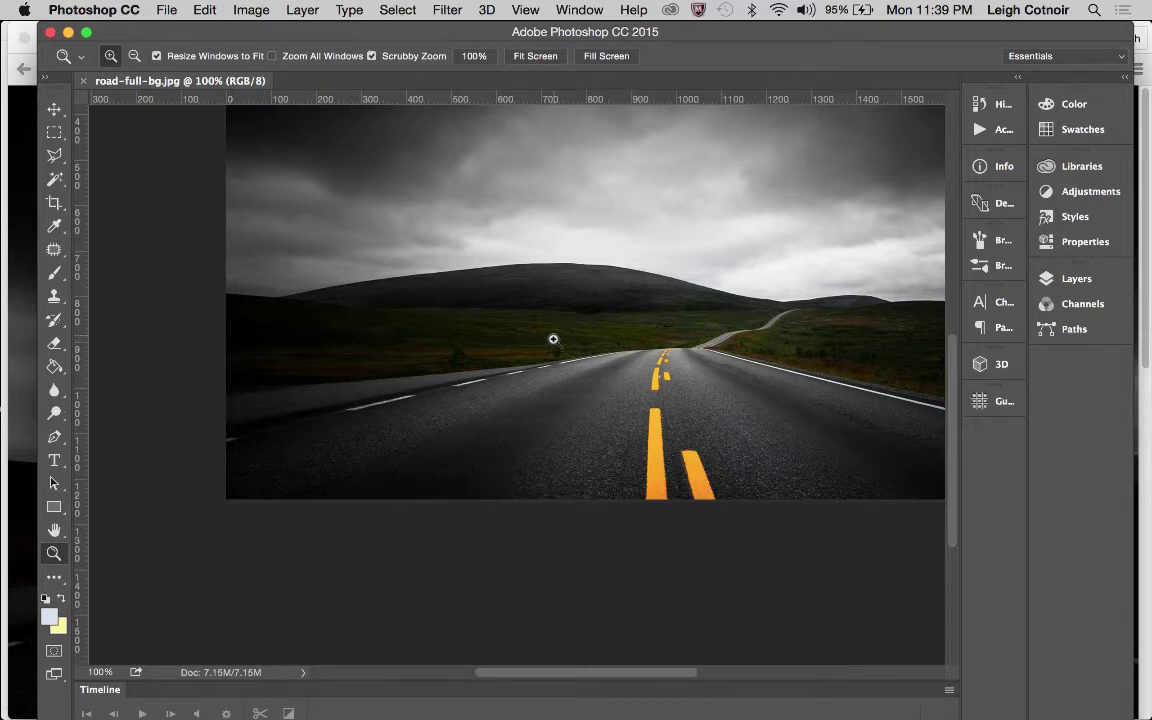
pyautogui.moveTo(553, 340); pyautogui.dragTo(553, 340)
pyautogui.scroll(3, 553, 340)
pyautogui.hscroll(-5, 553, 340)
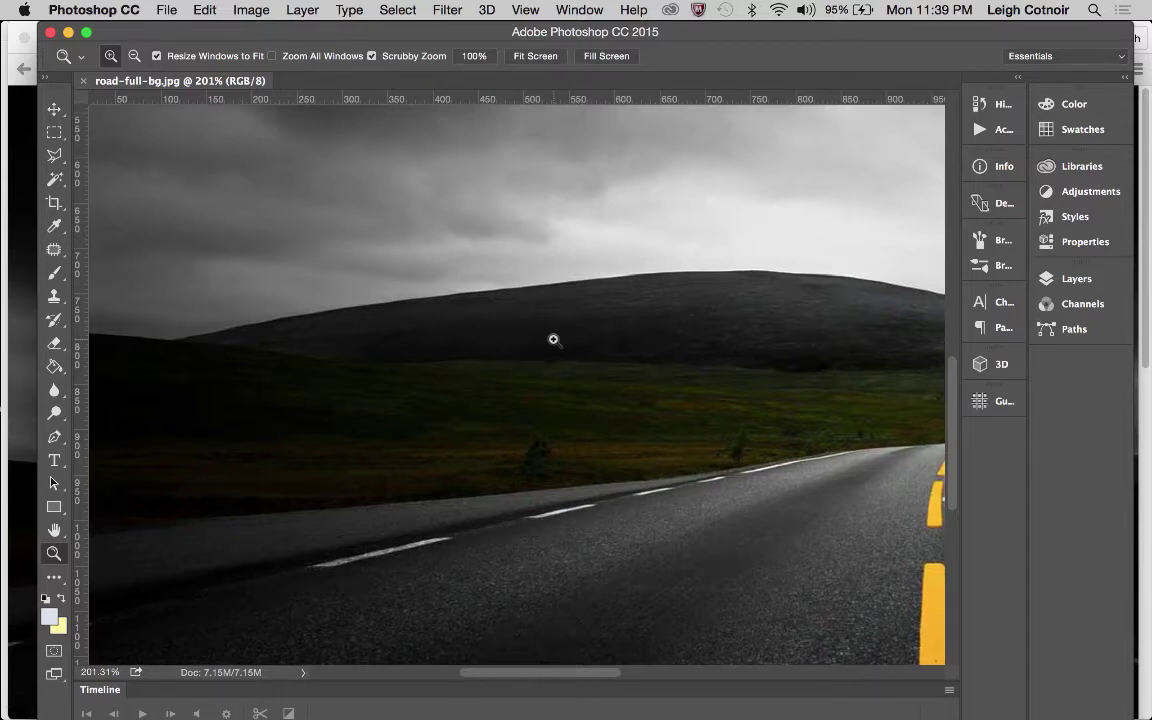
pyautogui.hscroll(-3, 553, 340)
pyautogui.scroll(1, 553, 340)
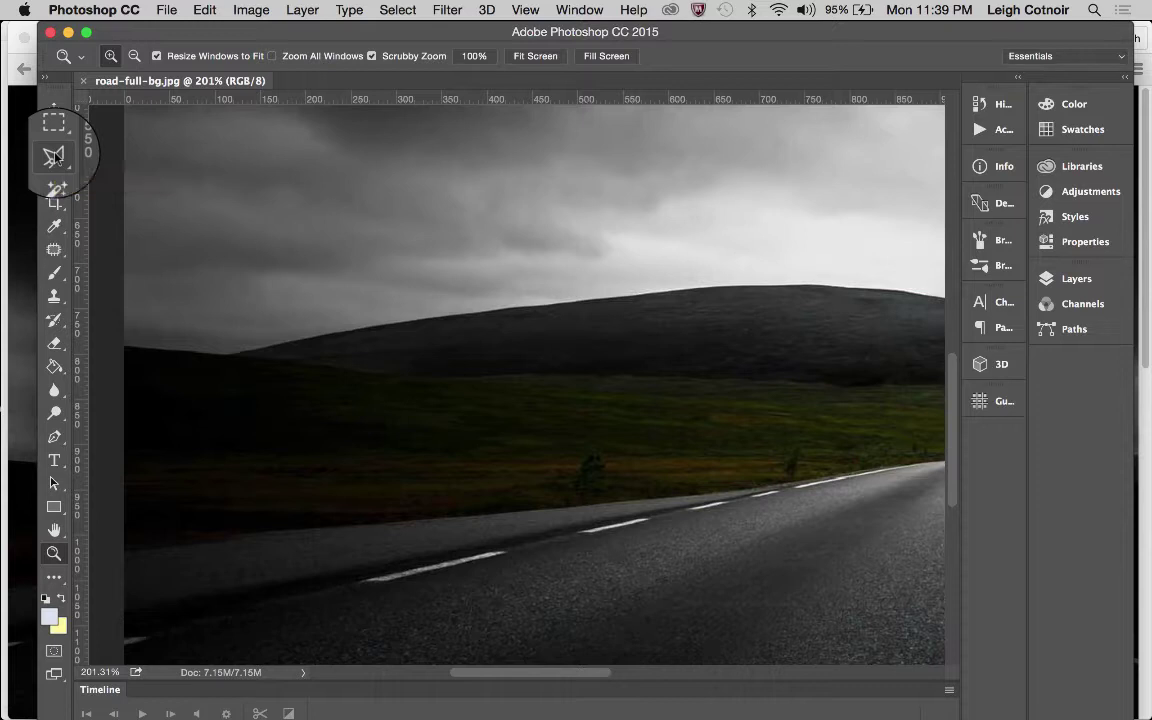
# - Try a freehand Lasso selection along the ridge at the photo's left edge, and deselect it
pyautogui.click(57, 159)
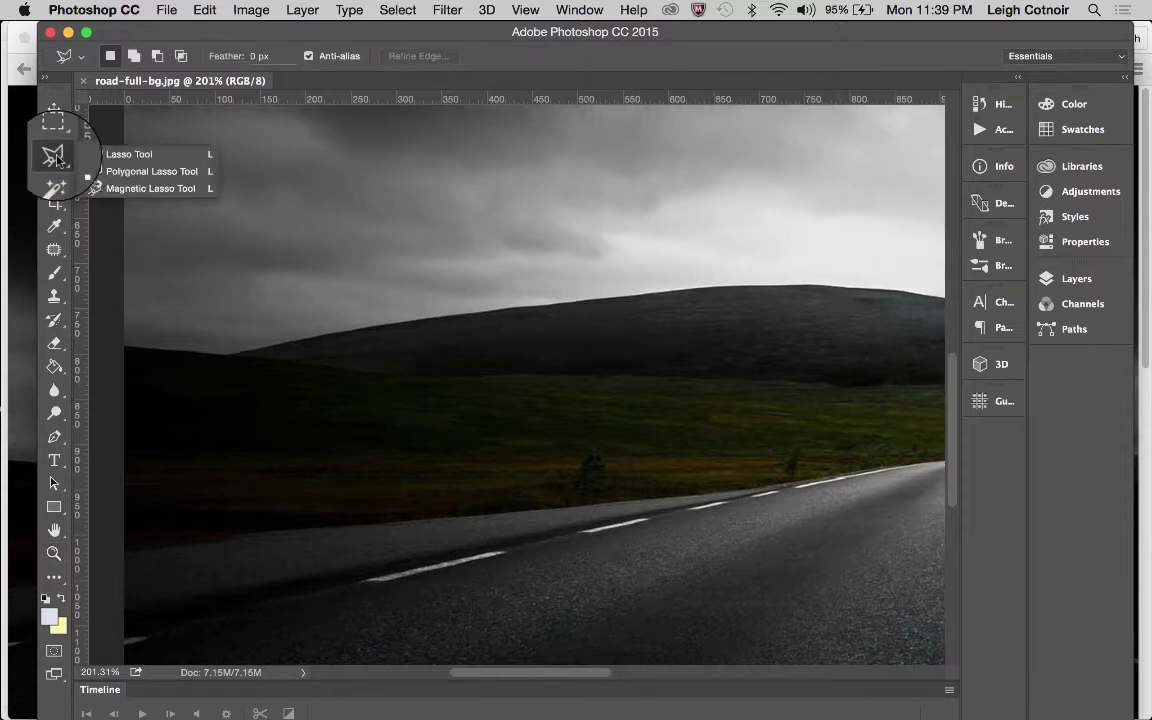
pyautogui.click(153, 156)
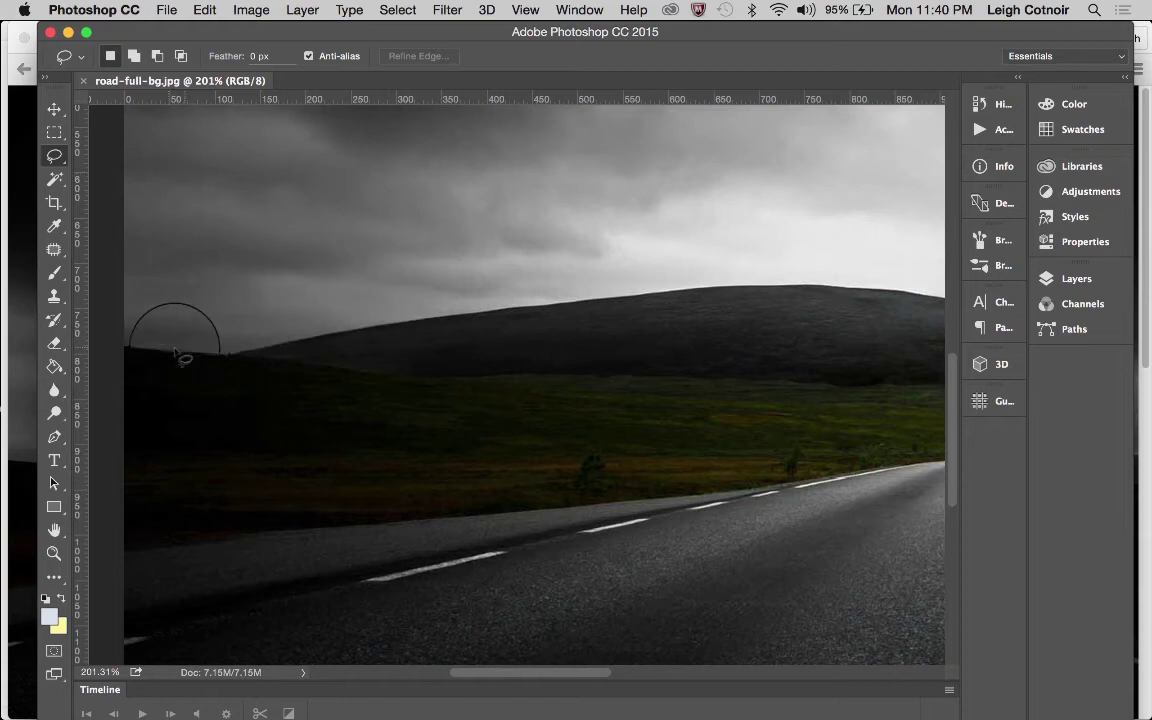
pyautogui.moveTo(126, 347)
pyautogui.mouseDown()
pyautogui.moveTo(388, 376)
pyautogui.moveTo(501, 377)
pyautogui.moveTo(539, 363)
pyautogui.moveTo(520, 323)
pyautogui.moveTo(260, 251)
pyautogui.moveTo(163, 287)
pyautogui.mouseUp()
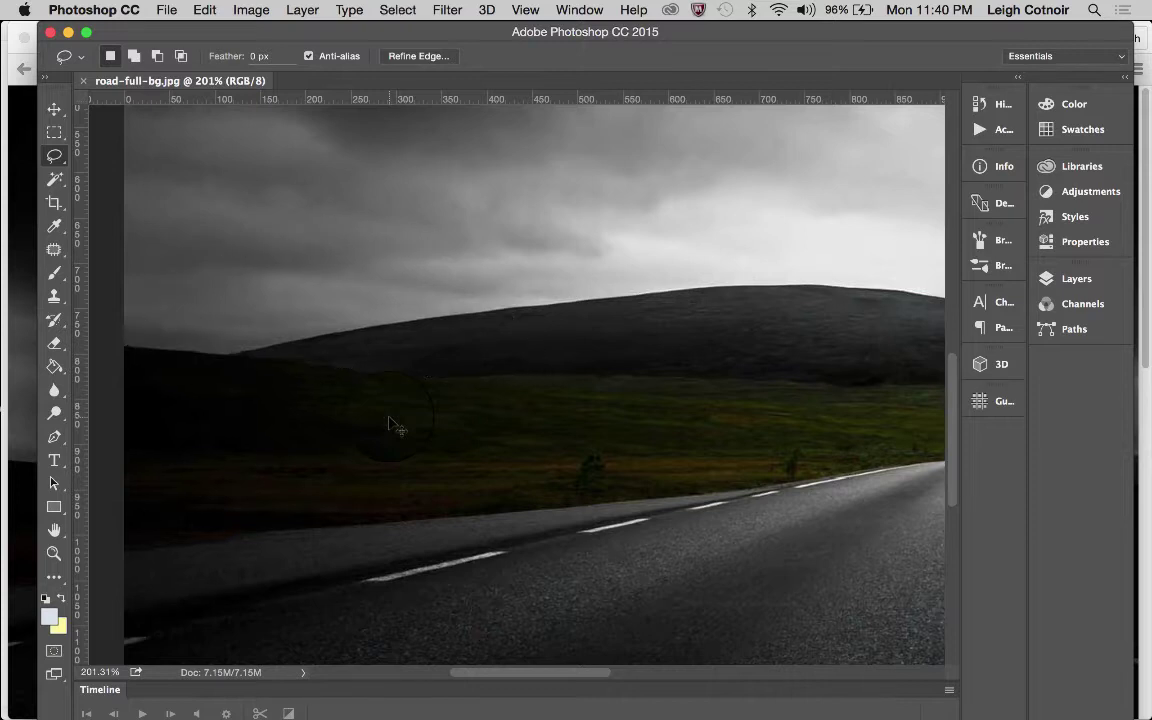
pyautogui.press('super+d')
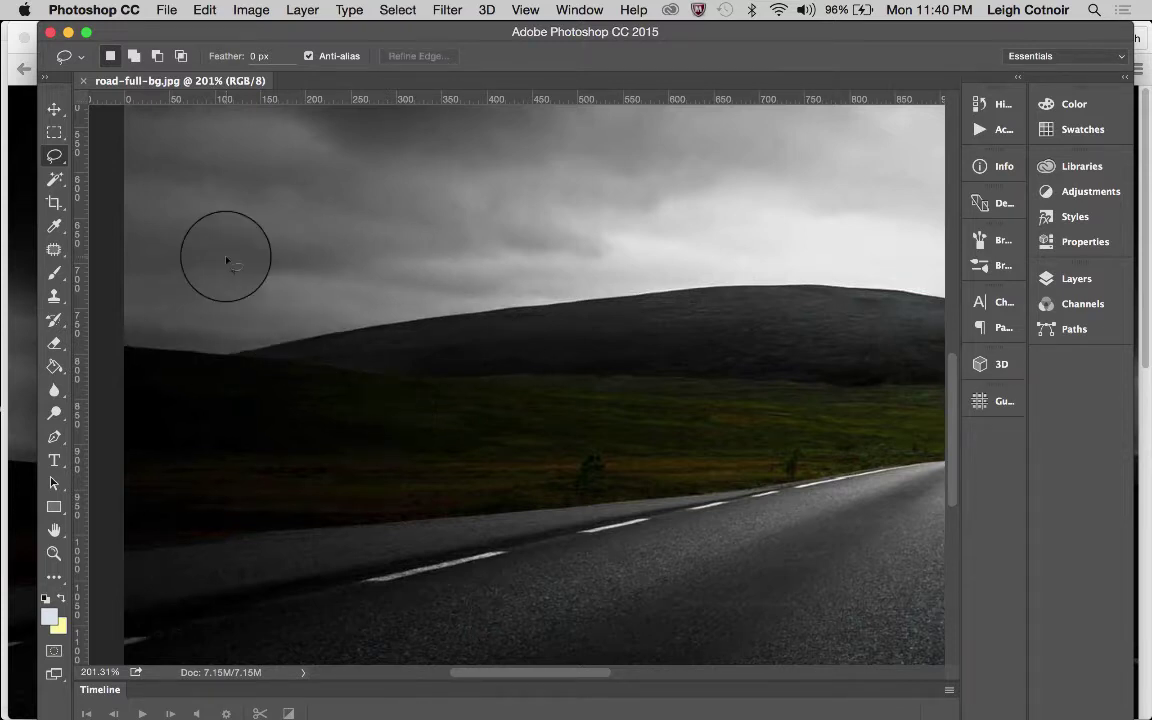
# - Choose the Magnetic Lasso for tracing the hills and set its feather to 0 px
pyautogui.click(57, 156)
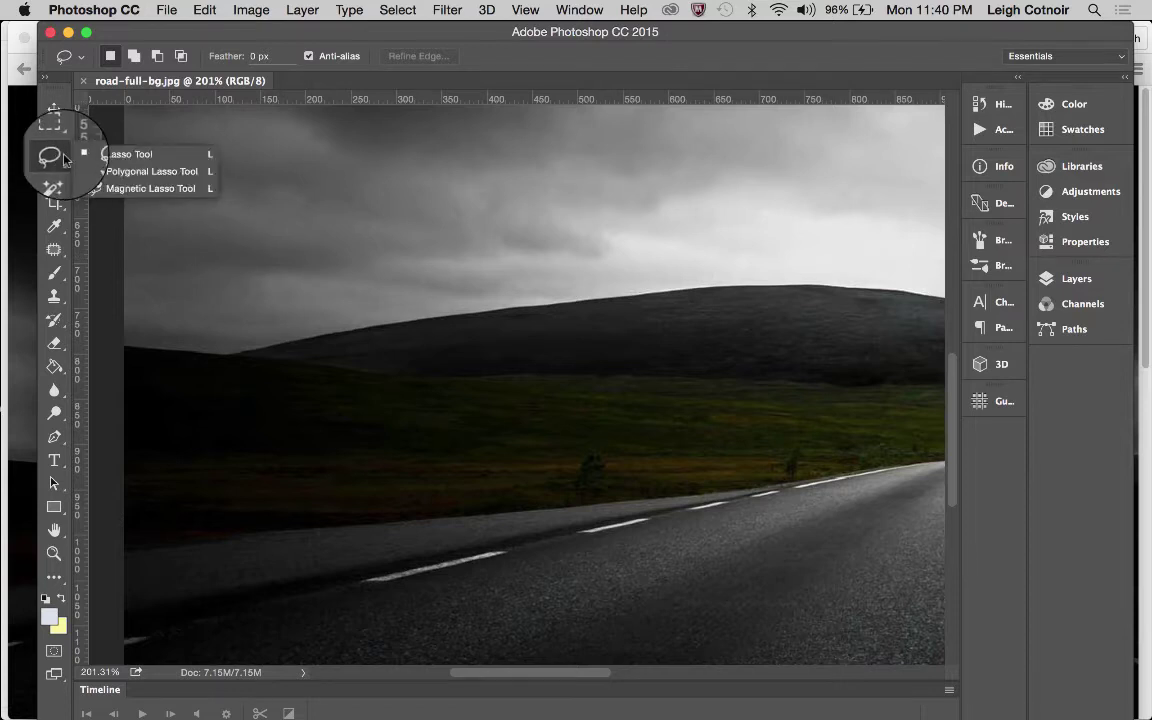
pyautogui.click(137, 191)
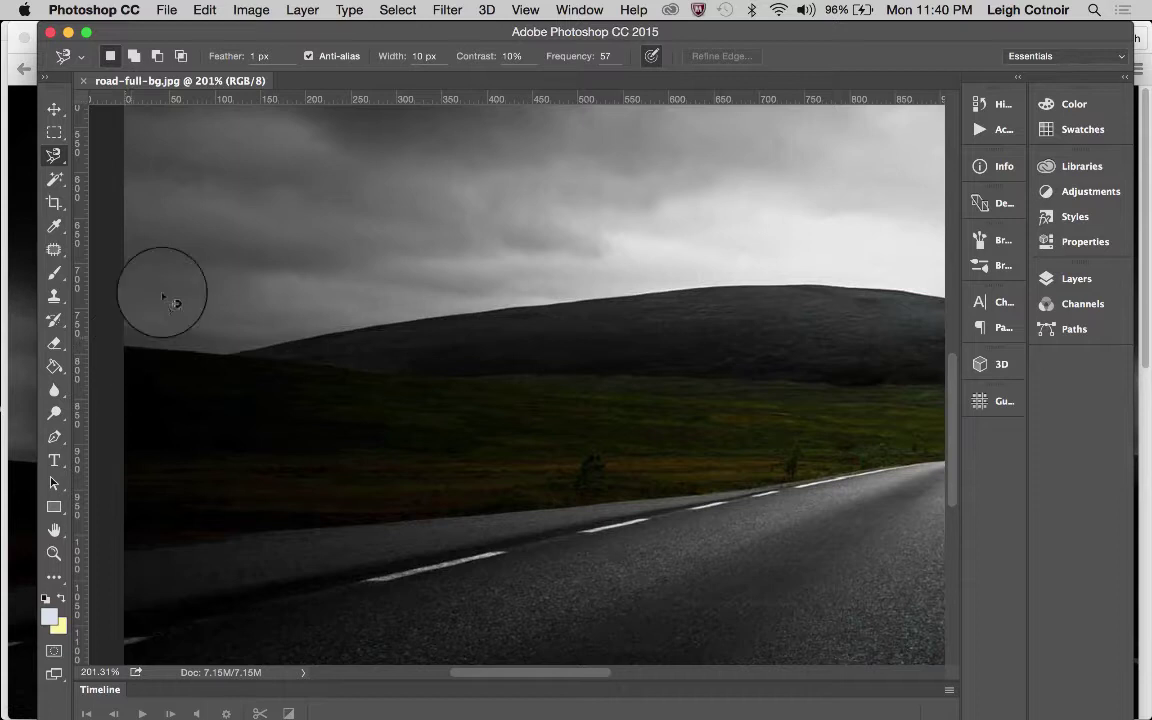
pyautogui.click(254, 58)
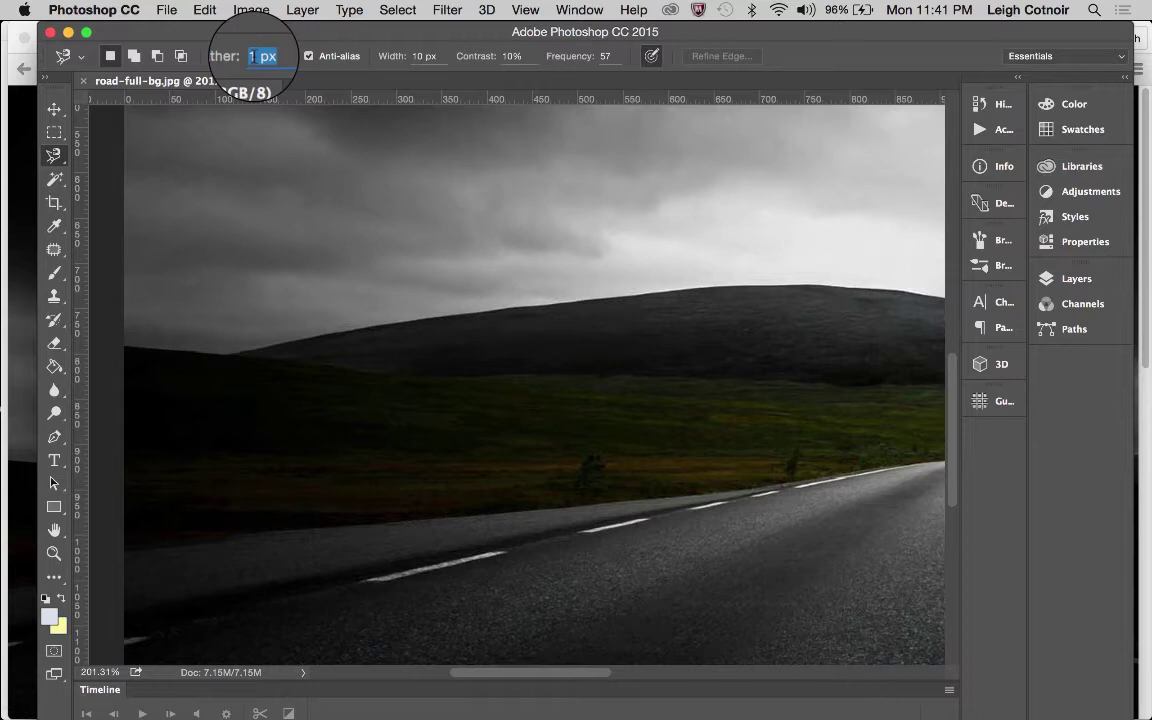
pyautogui.click(253, 56)
pyautogui.doubleClick(244, 60)
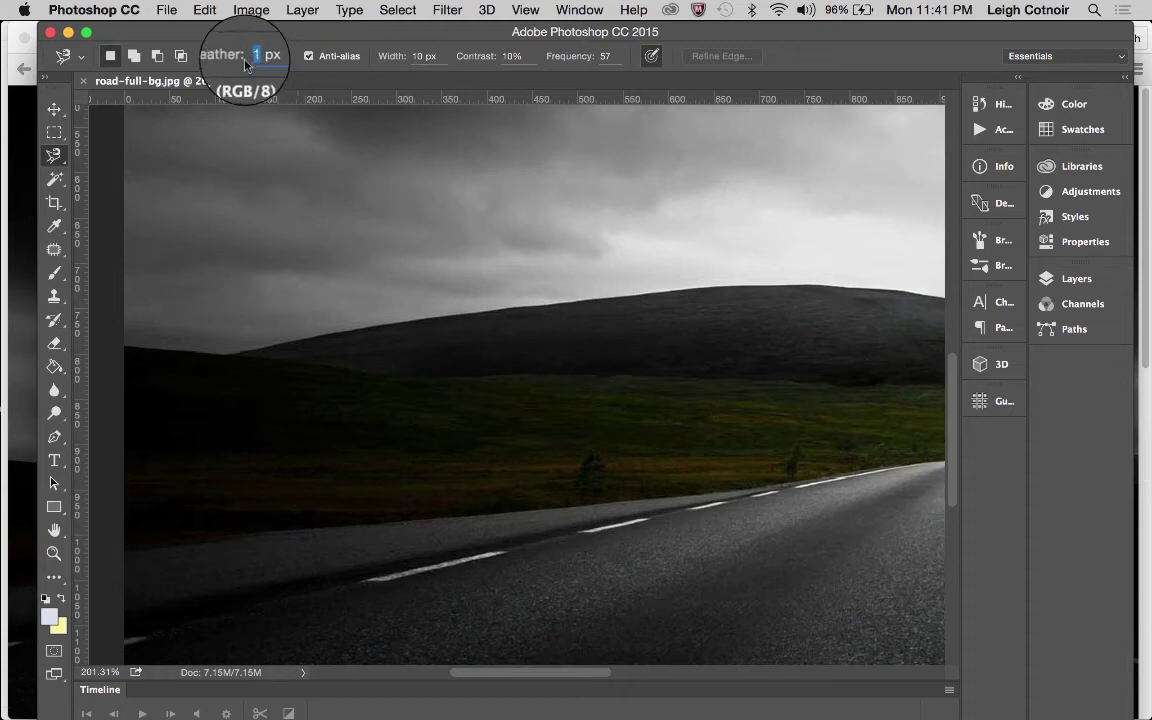
pyautogui.write('0')
pyautogui.press('Return')
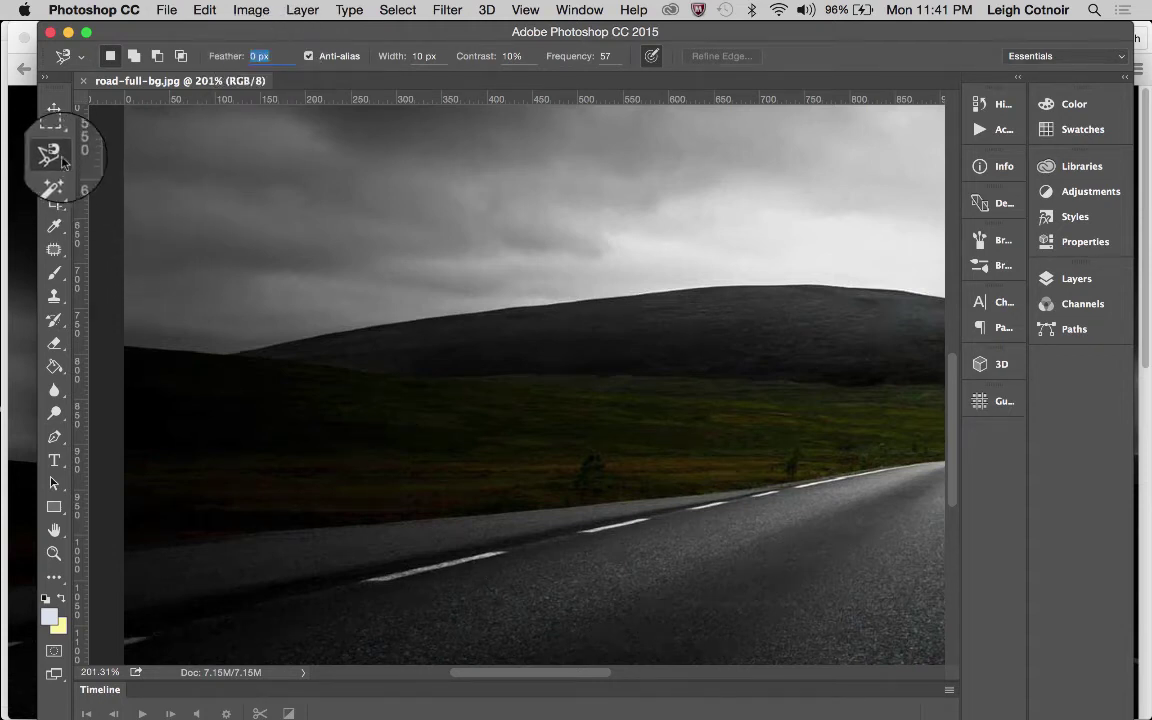
# - Trace a closed Magnetic Lasso selection around the grassy foreground and road, following the base of the rear hills and the photo's outer edges
pyautogui.click(126, 347)
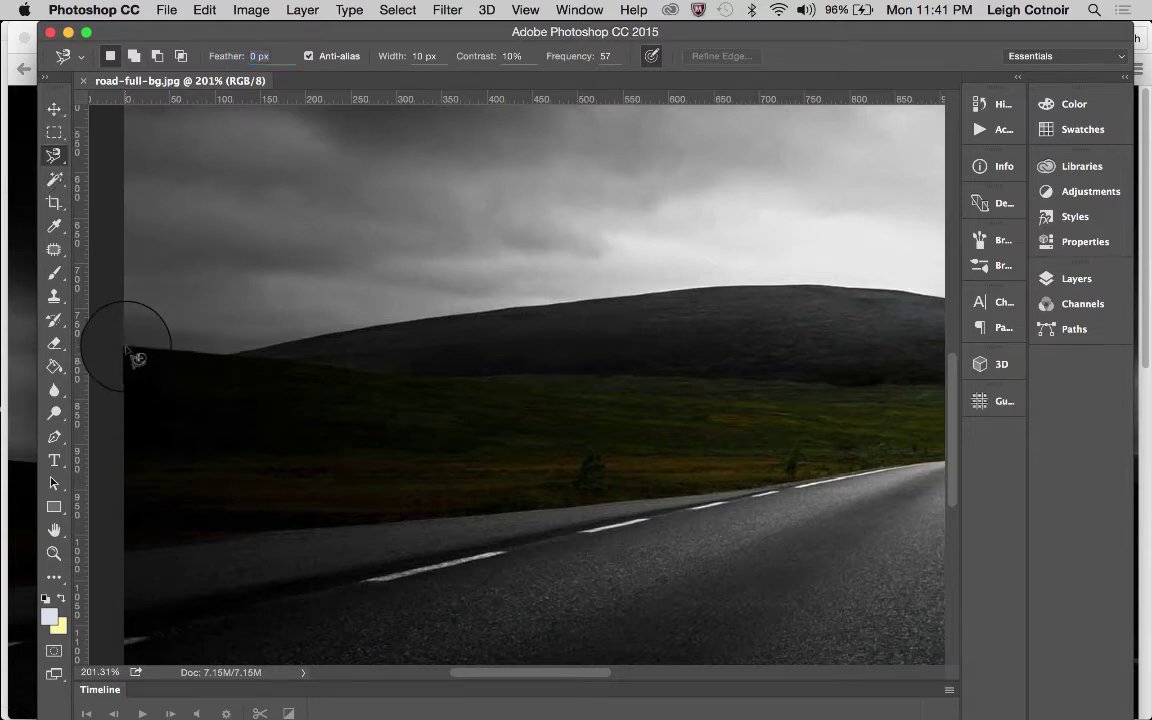
pyautogui.click(126, 347)
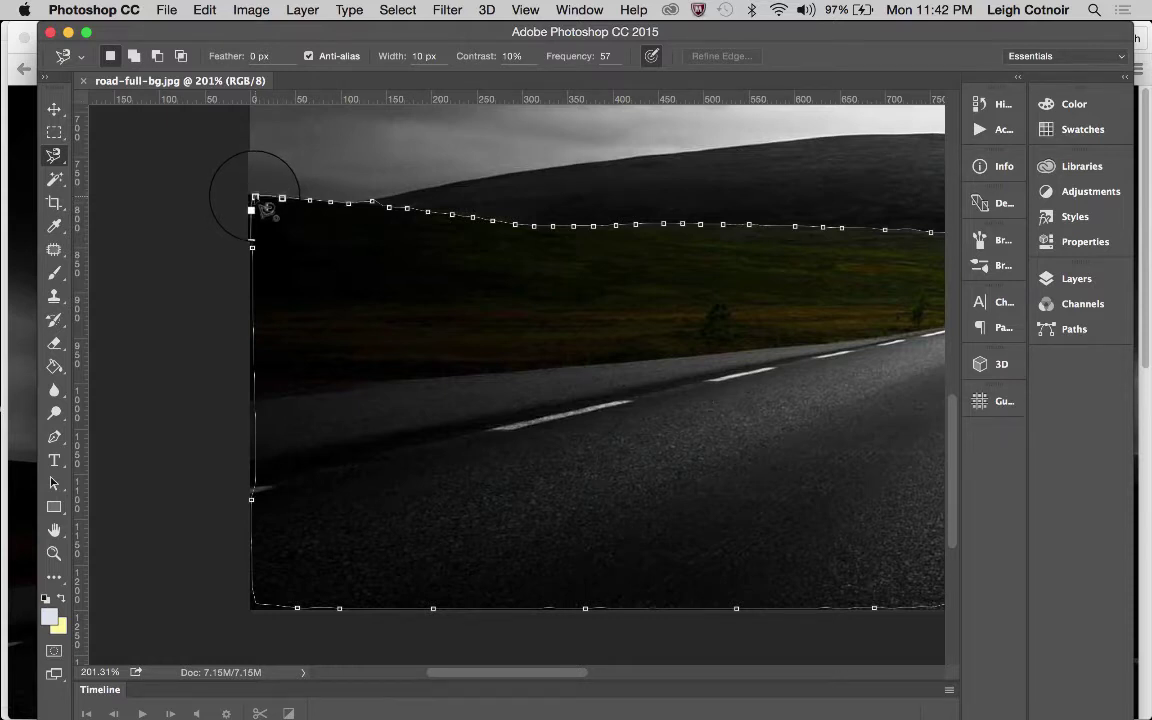
pyautogui.click(262, 203)
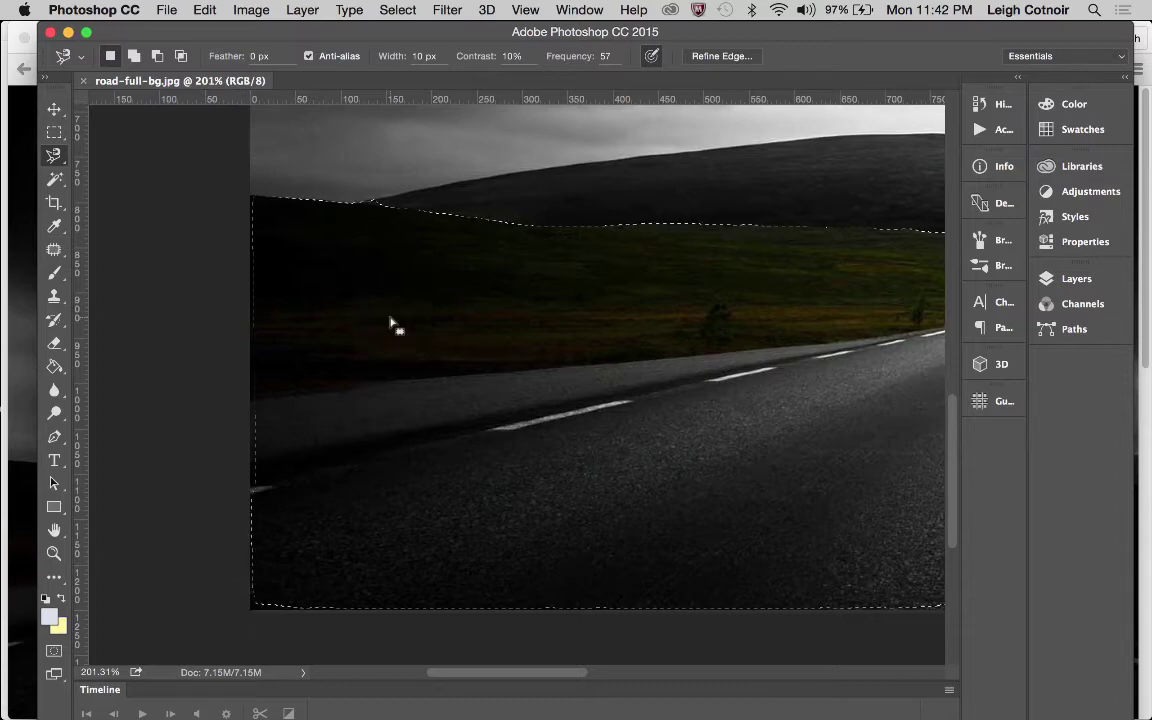
# - Check how accurately the selection edge follows the base of the rear hills across the whole width of the photo
pyautogui.scroll(5, 390, 322)
pyautogui.hscroll(5, 390, 322)
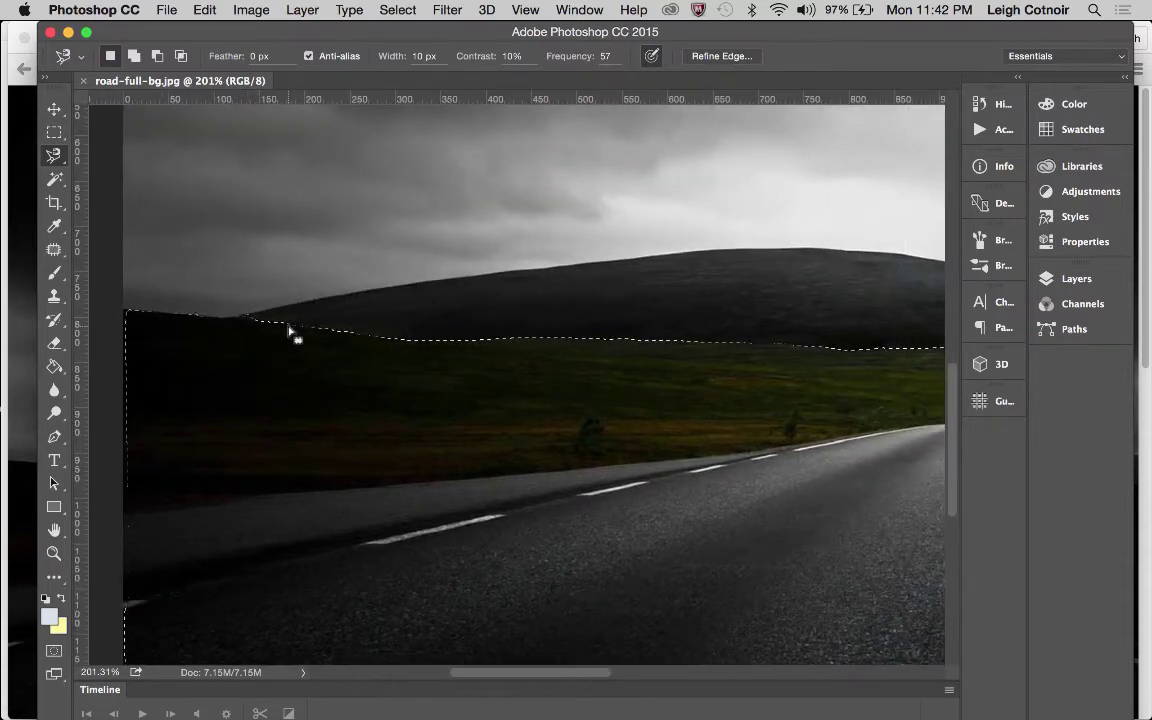
pyautogui.hscroll(10, 290, 330)
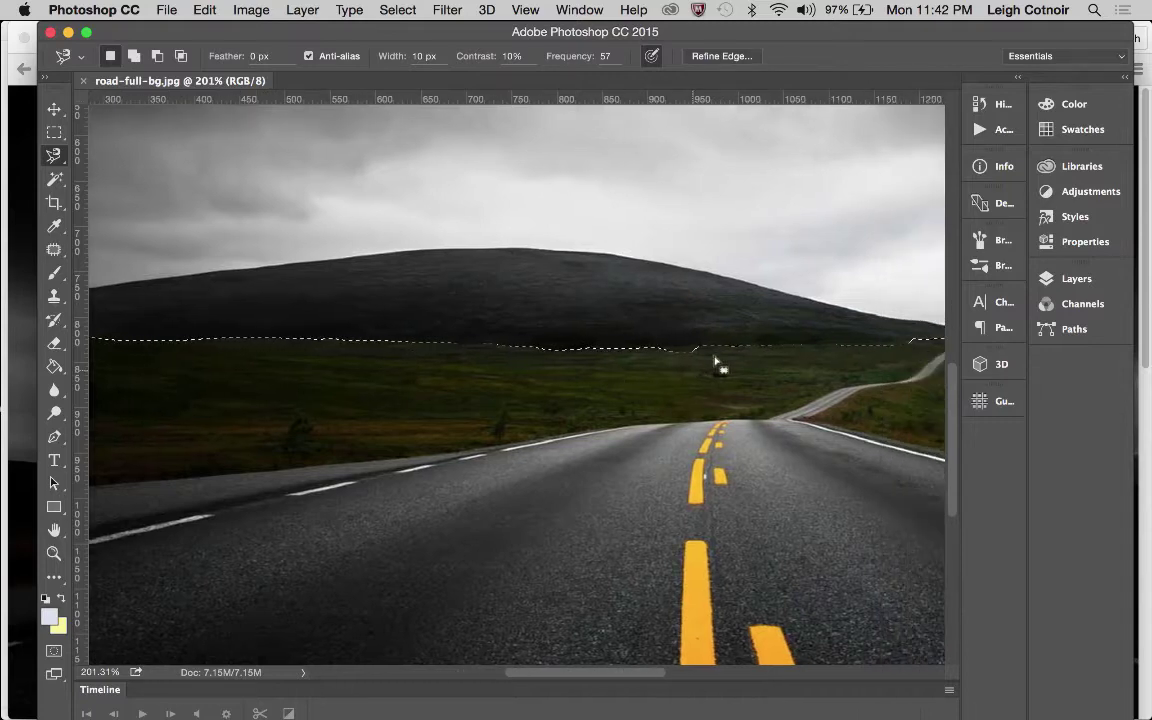
pyautogui.hscroll(2, 665, 371)
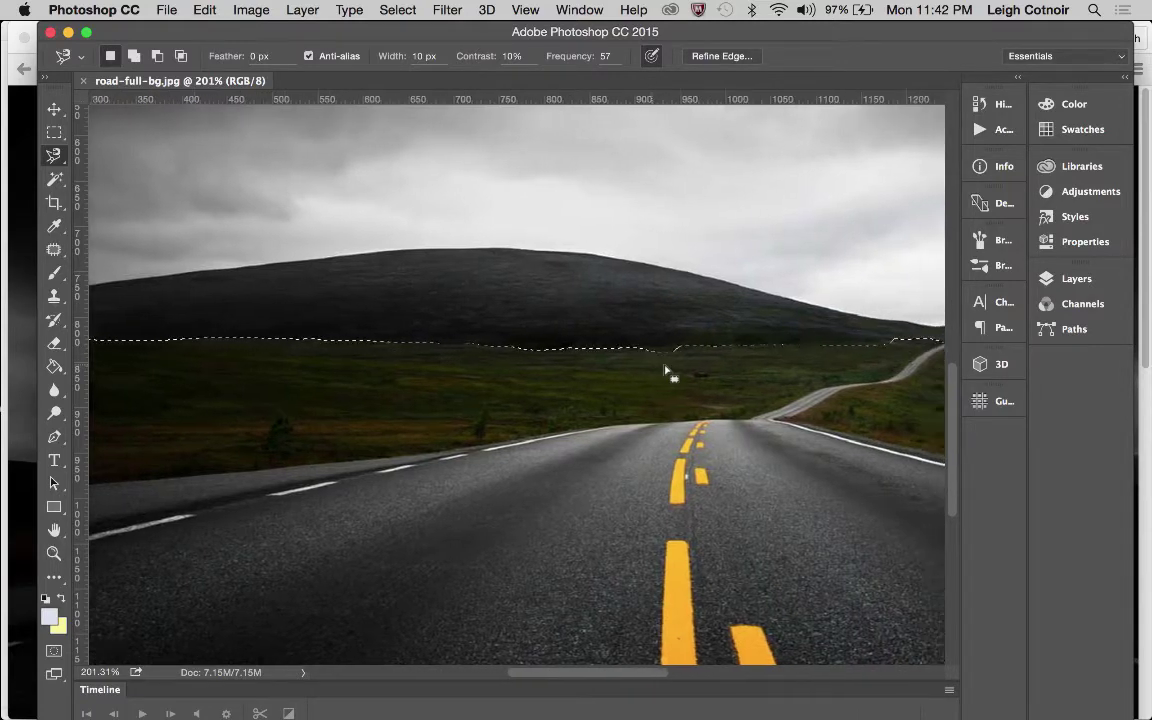
pyautogui.hscroll(10, 665, 371)
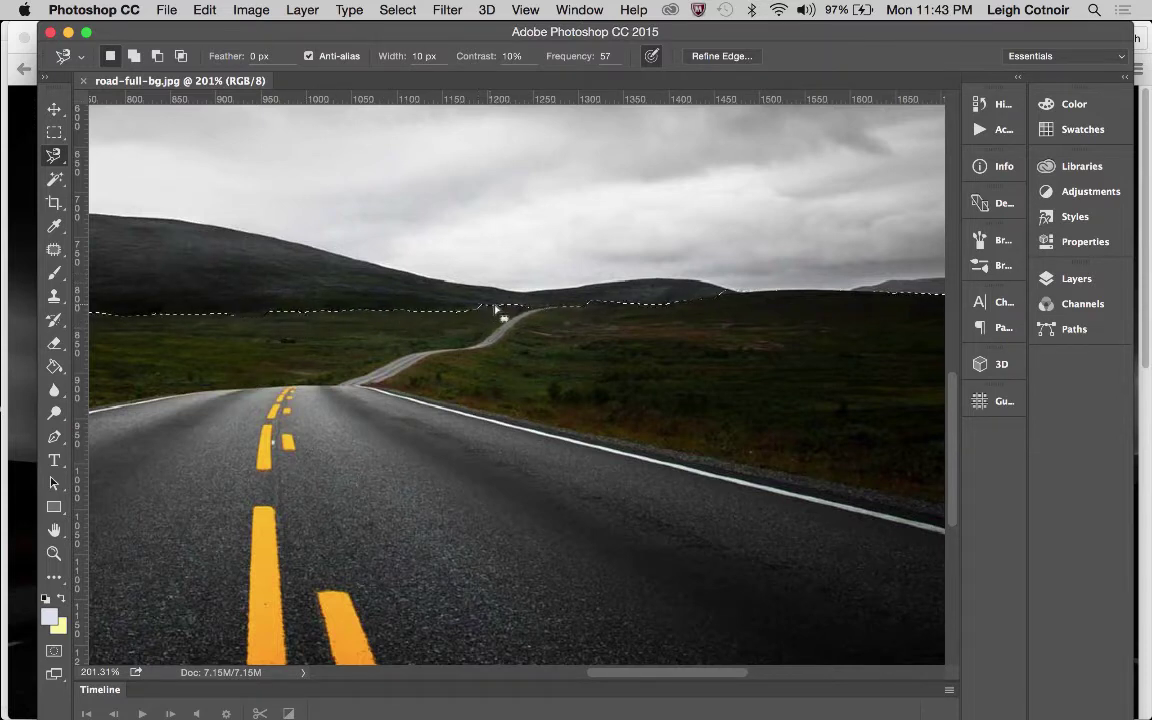
pyautogui.hscroll(5, 640, 313)
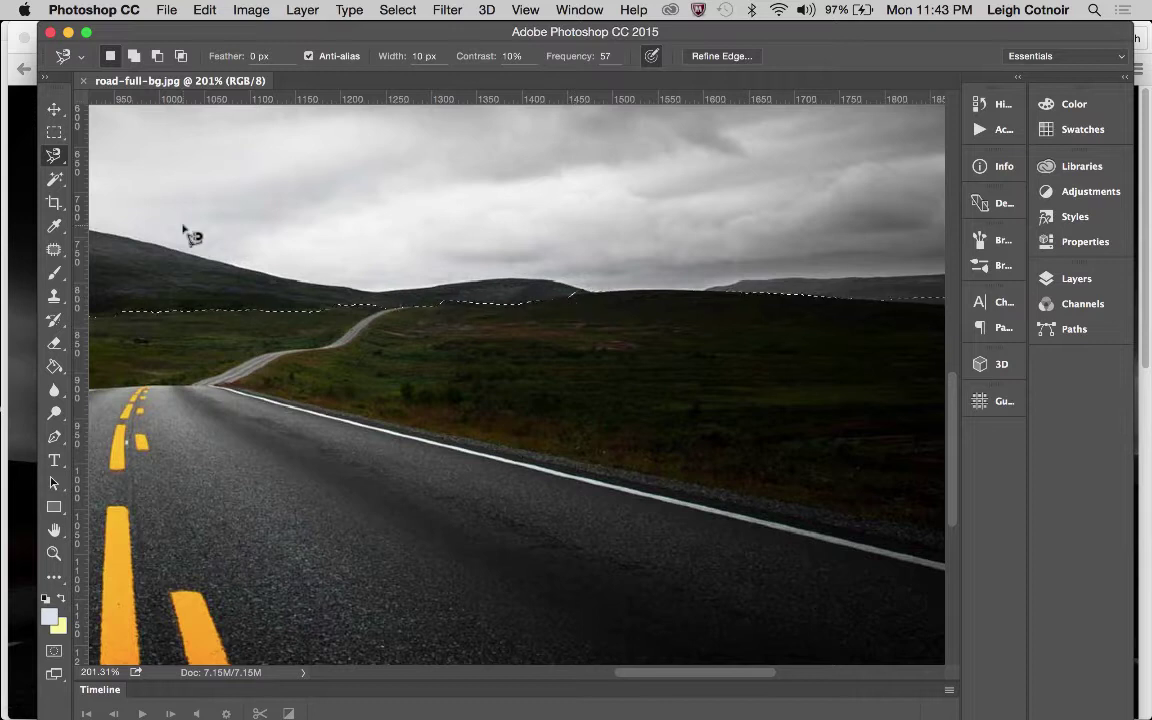
# - Switch to the Polygonal Lasso for correcting the edge where the small rear hill meets the foreground ridge, and restore the dropped selection
pyautogui.click(54, 155)
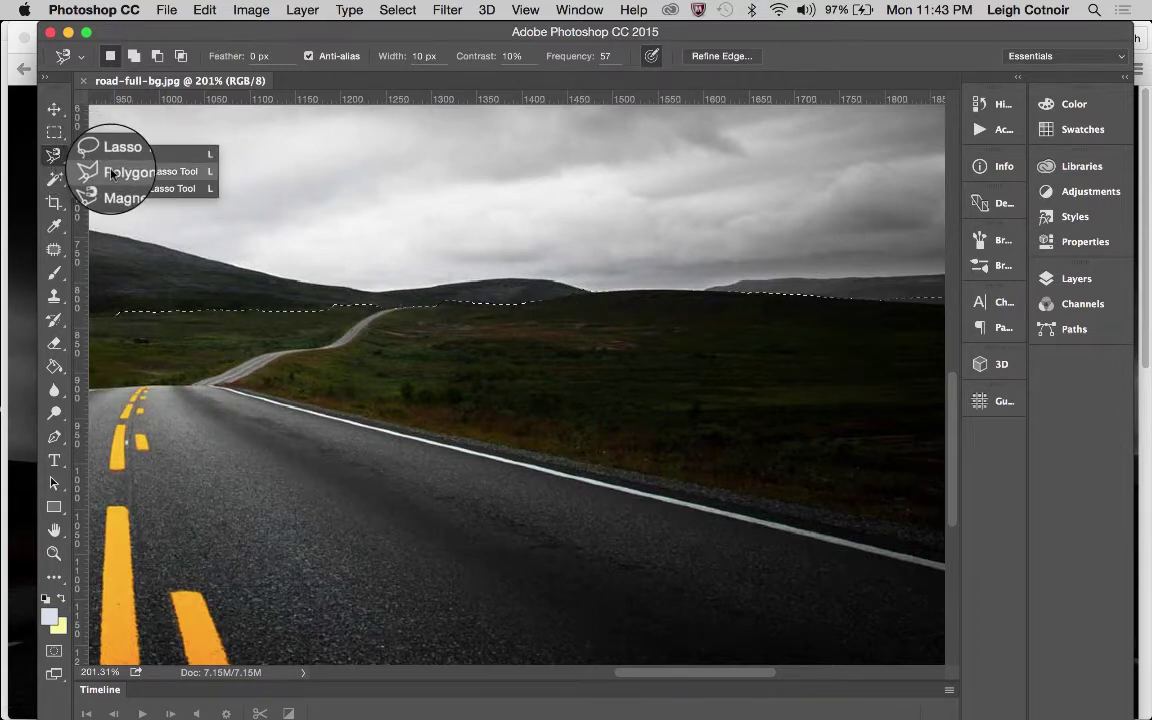
pyautogui.click(112, 173)
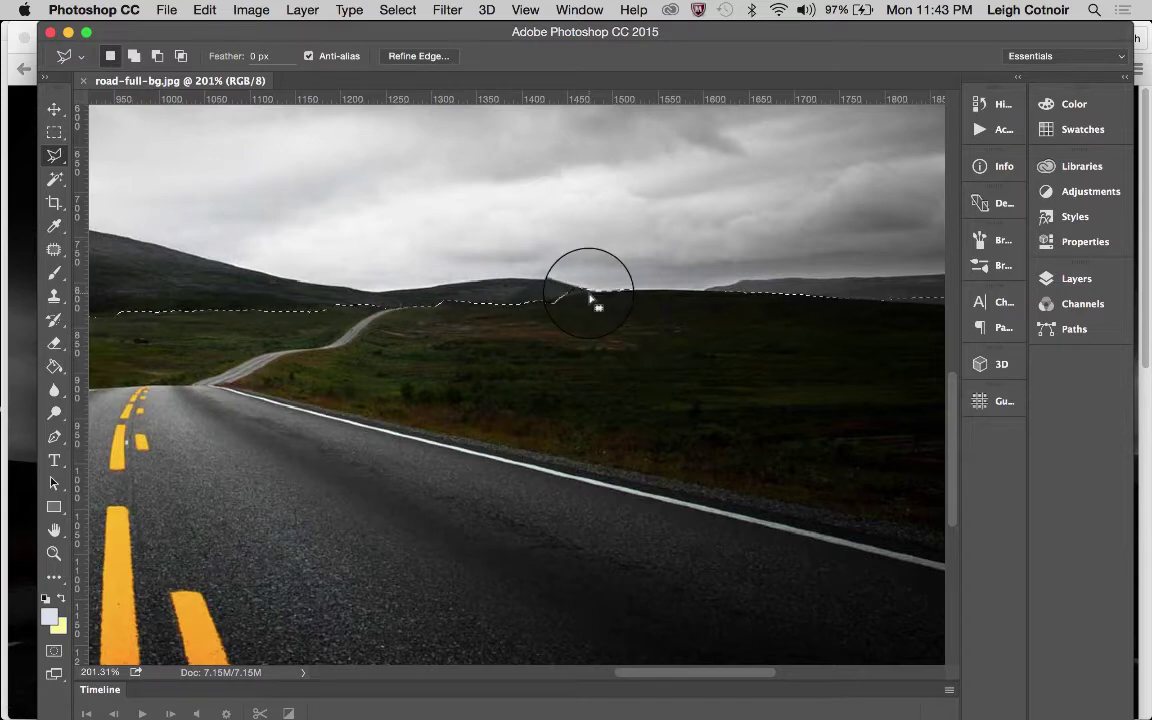
pyautogui.press('super+plus')
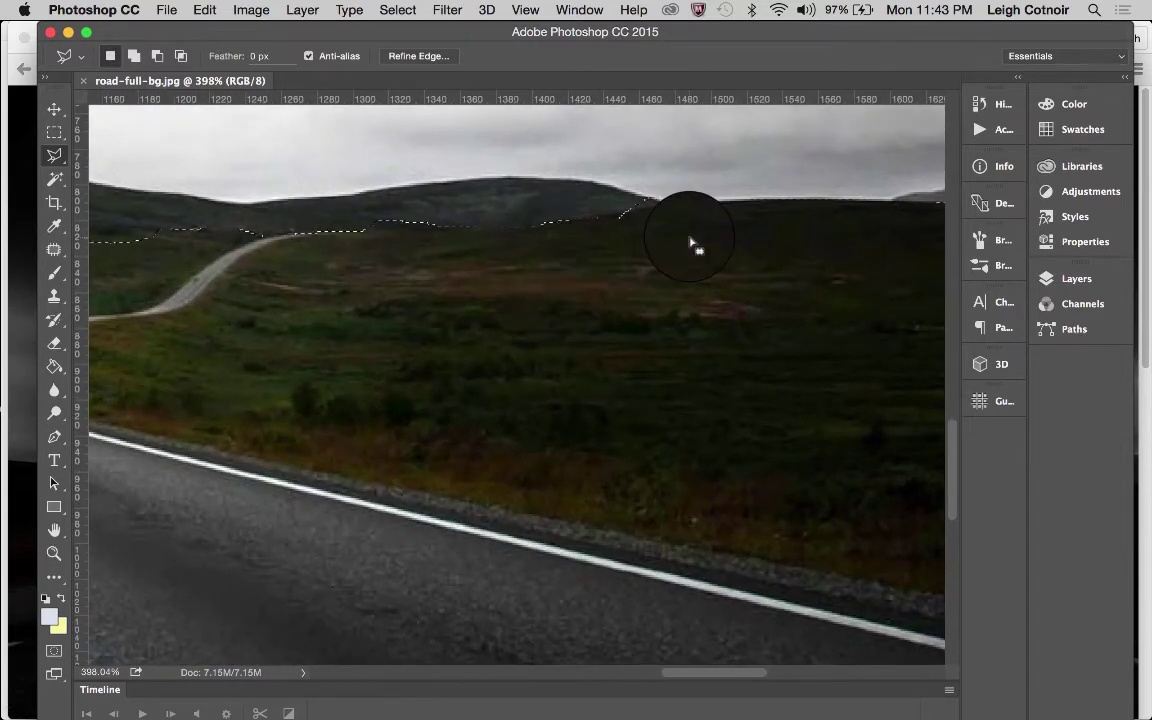
pyautogui.scroll(5, 680, 260)
pyautogui.hscroll(3, 680, 260)
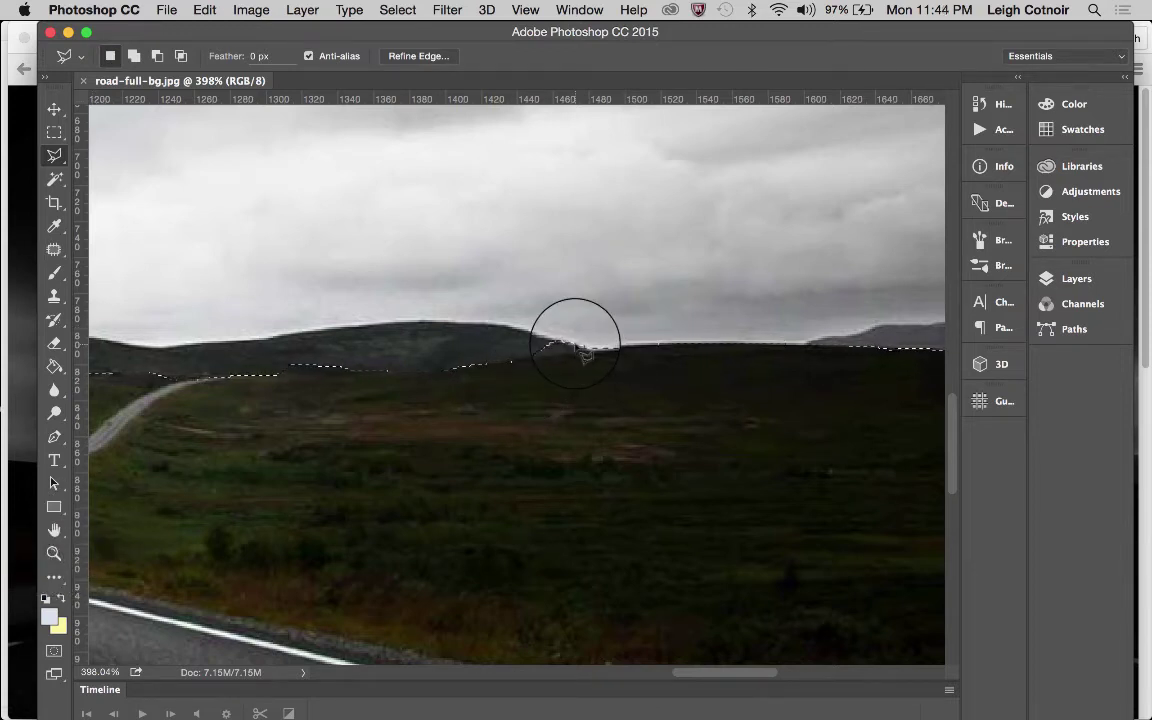
pyautogui.scroll(2, 585, 352)
pyautogui.scroll(3, 585, 354)
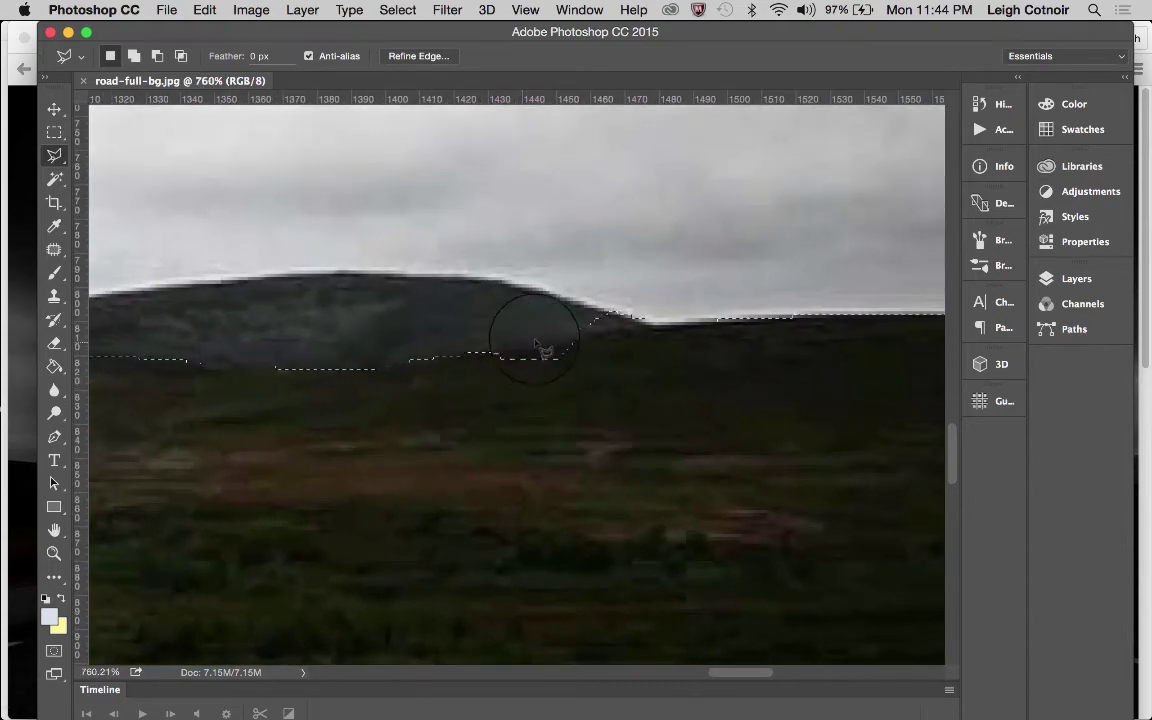
pyautogui.scroll(3, 563, 351)
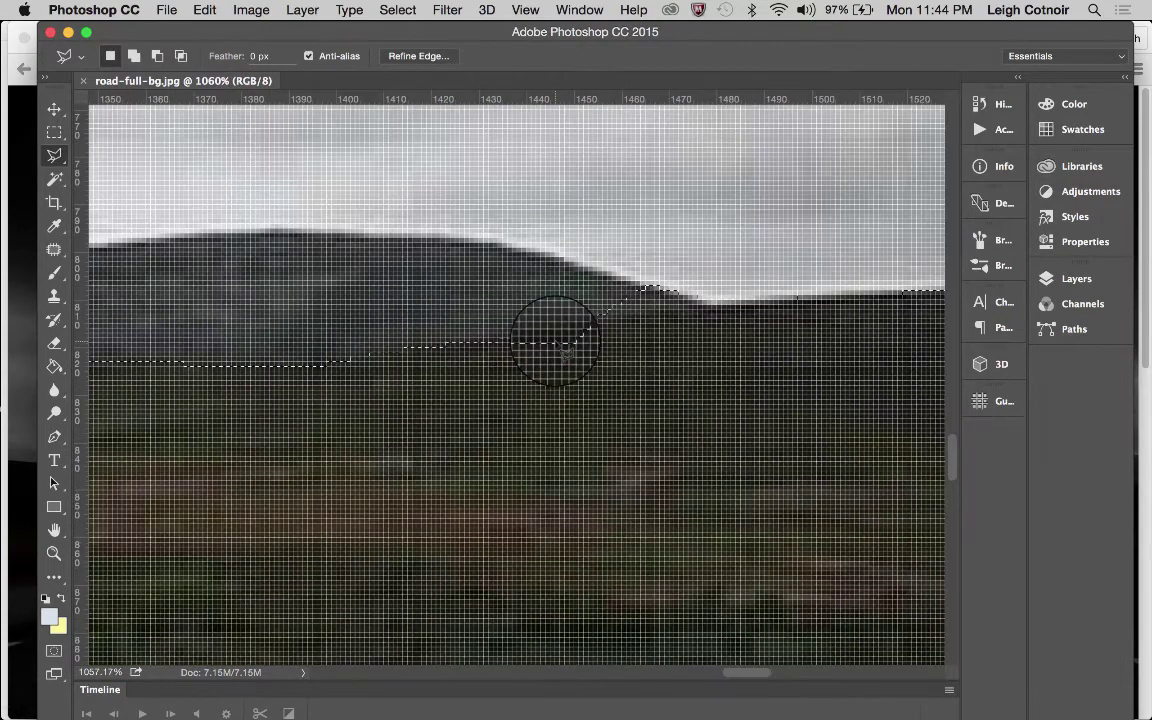
pyautogui.scroll(-3, 565, 352)
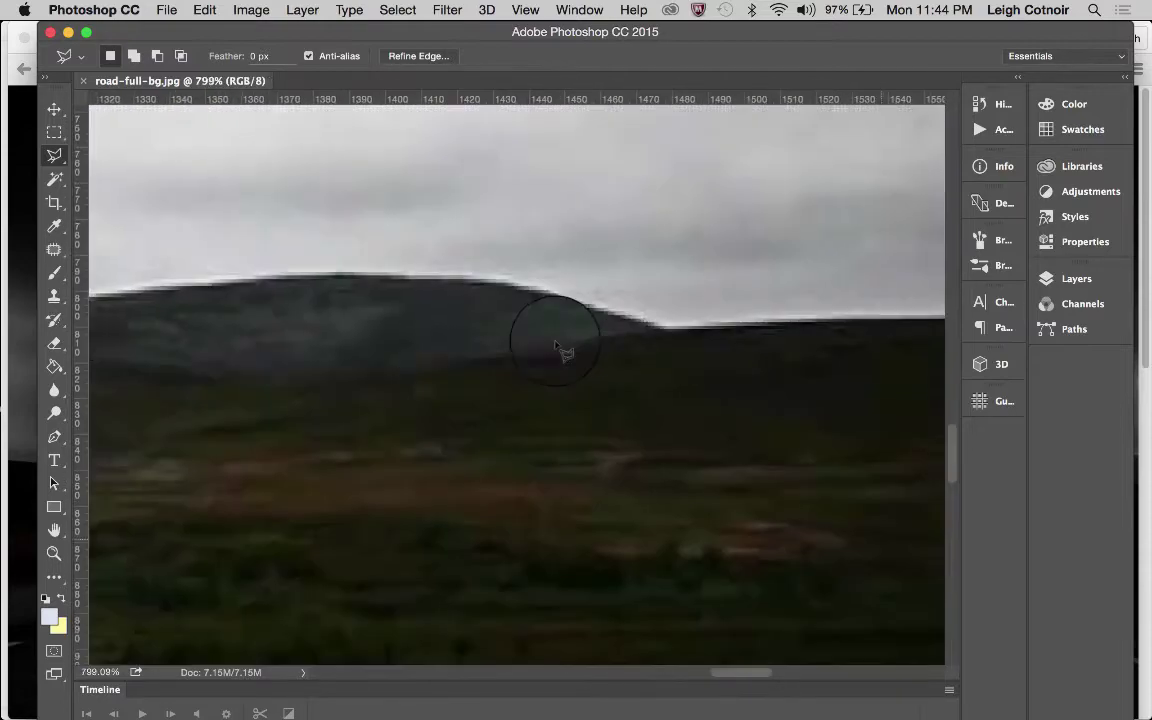
pyautogui.press('super+z')
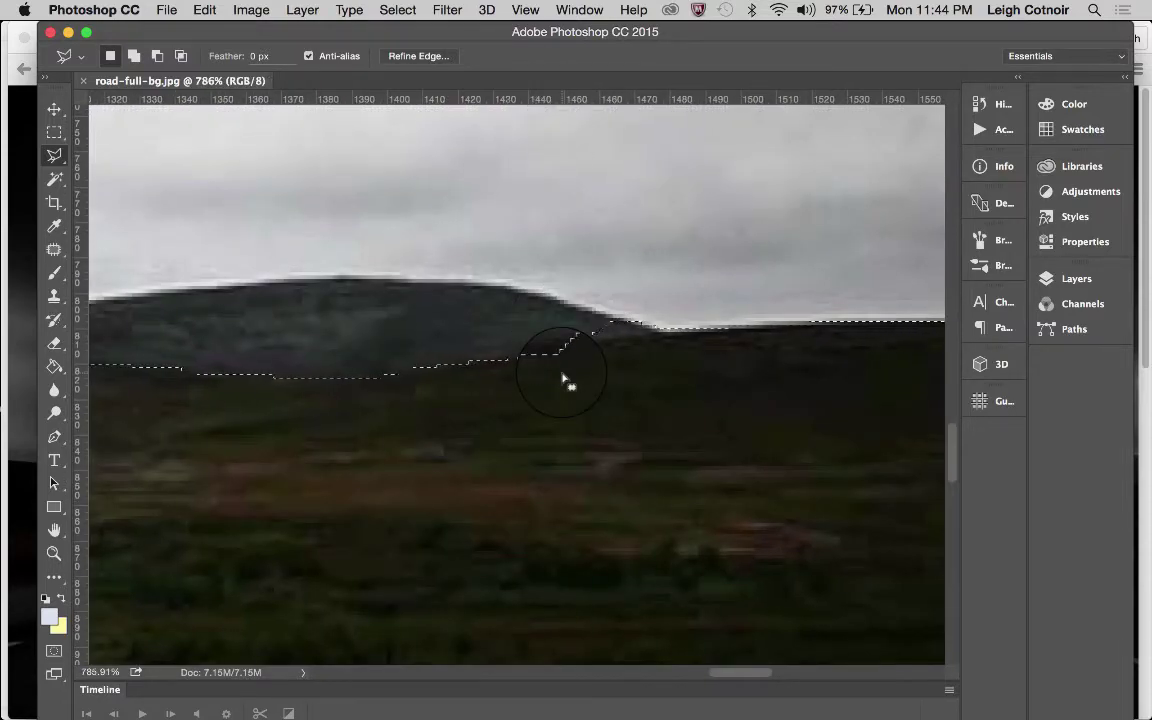
pyautogui.press('shift')
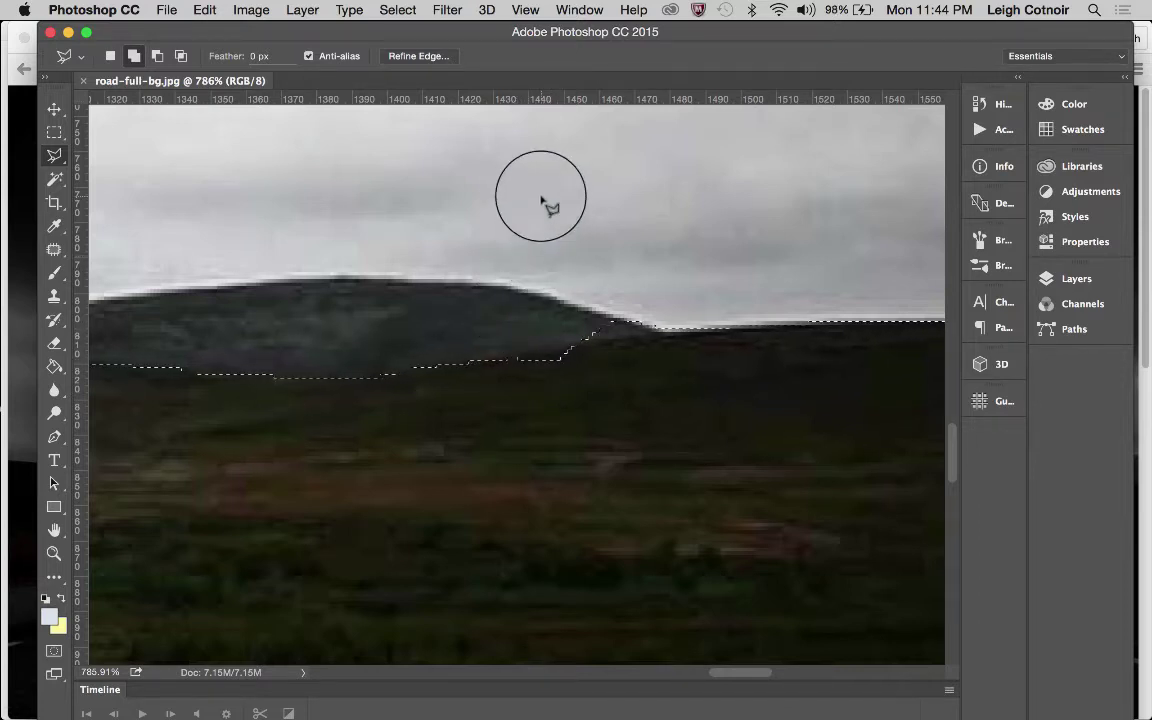
pyautogui.press('shift')
pyautogui.press('shift')
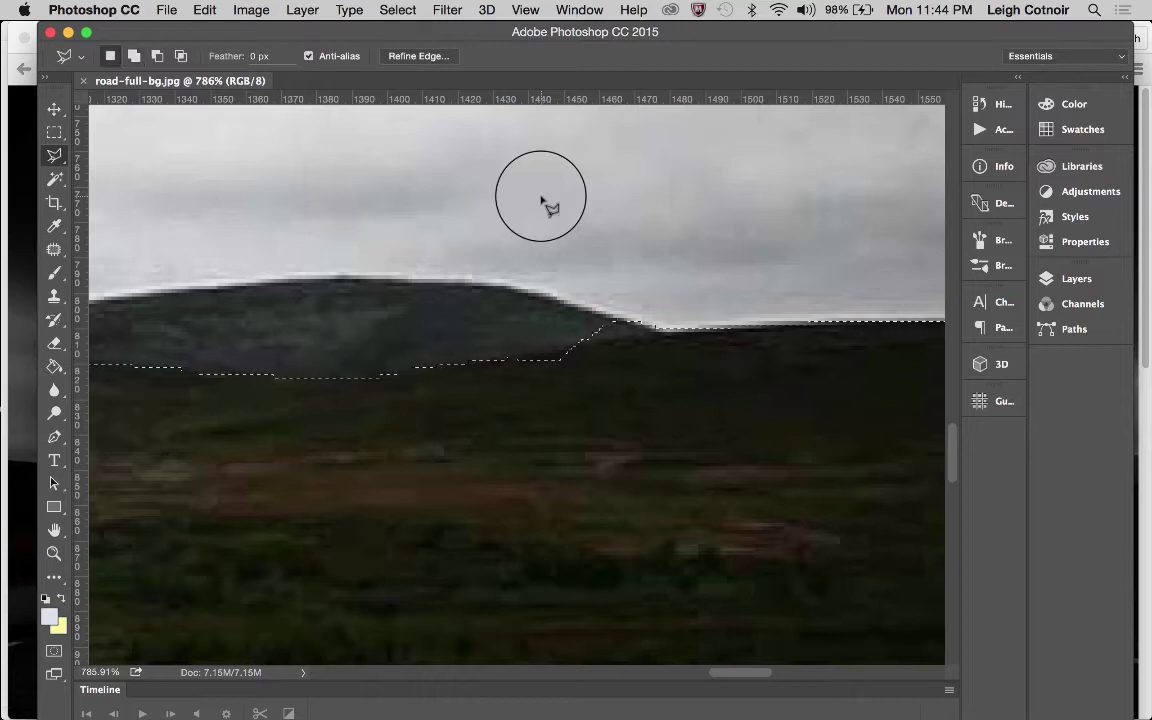
pyautogui.press('alt')
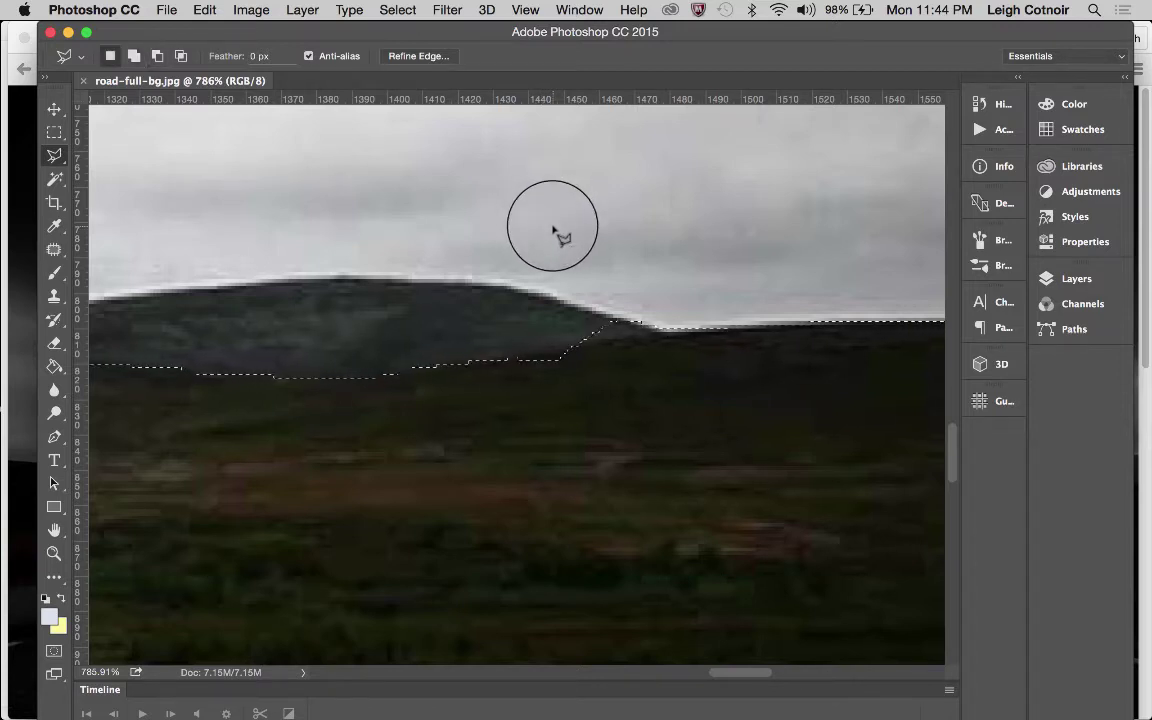
pyautogui.press('alt')
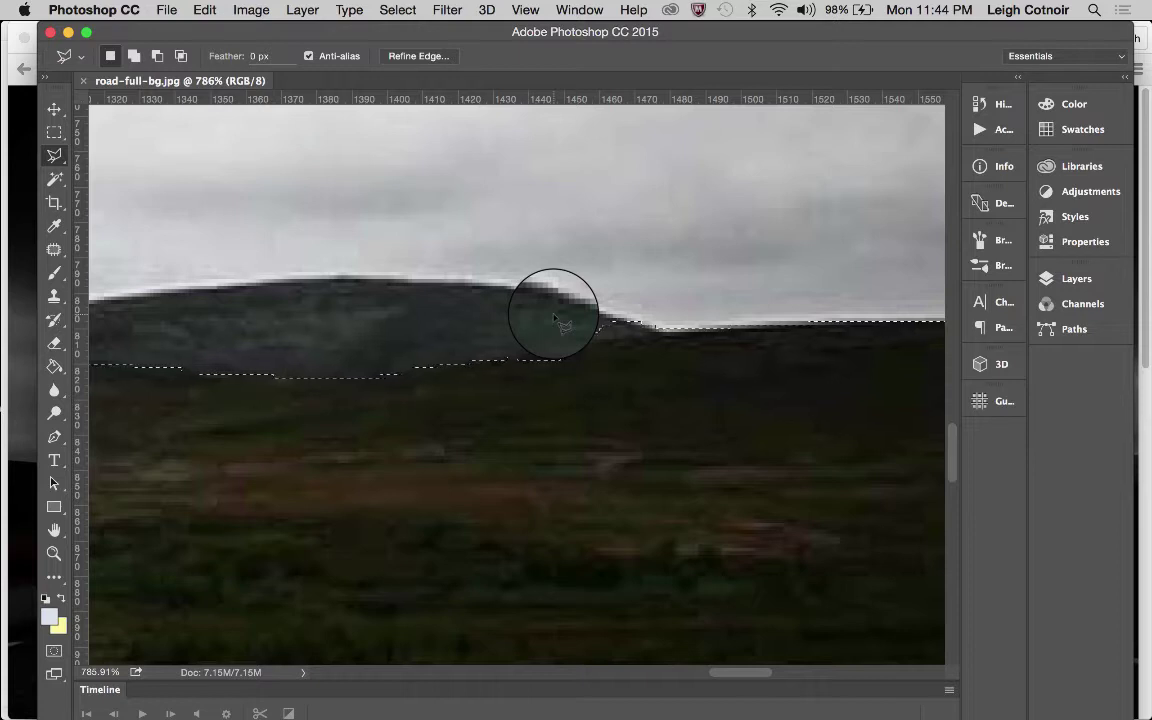
# - Add the missed sliver of ground under the small rear hill's right slope to the foreground selection with the Polygonal Lasso
pyautogui.press('shift')
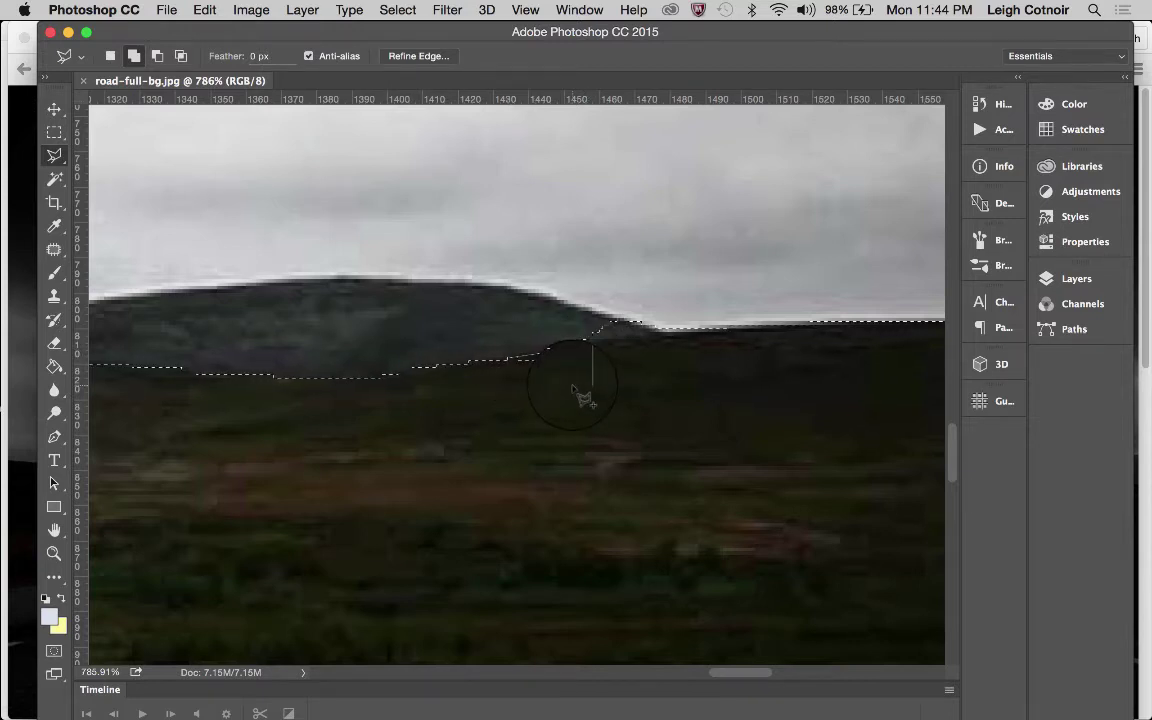
pyautogui.click(522, 372)
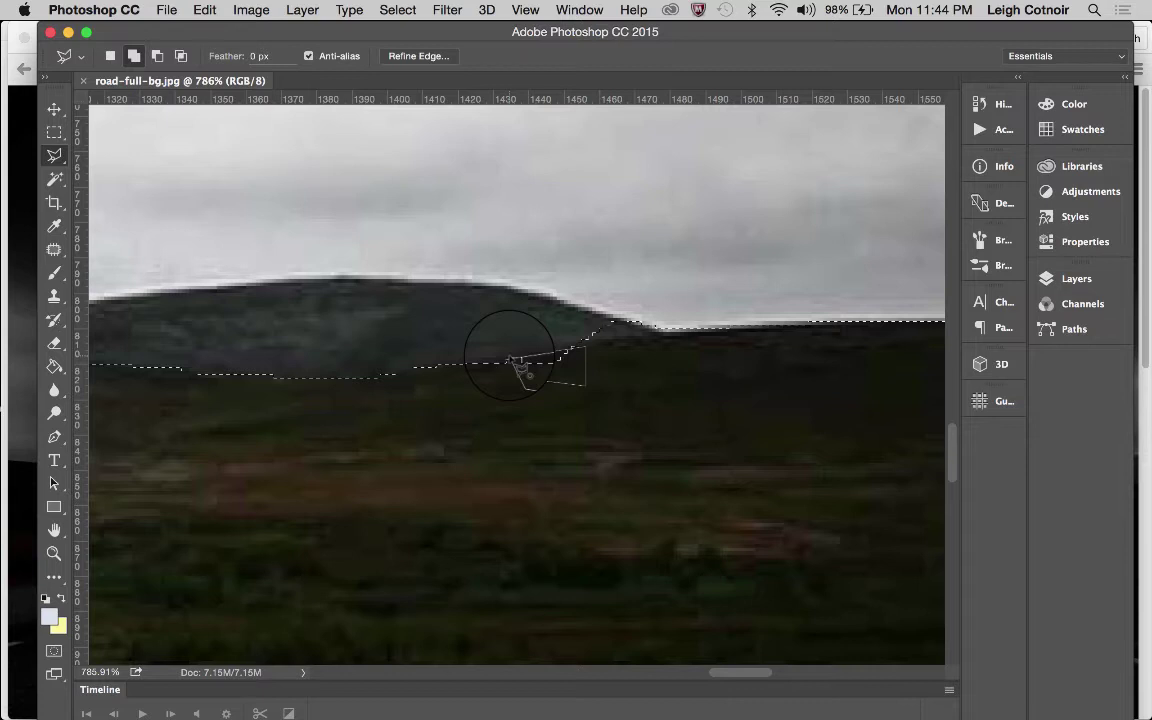
pyautogui.click(509, 358)
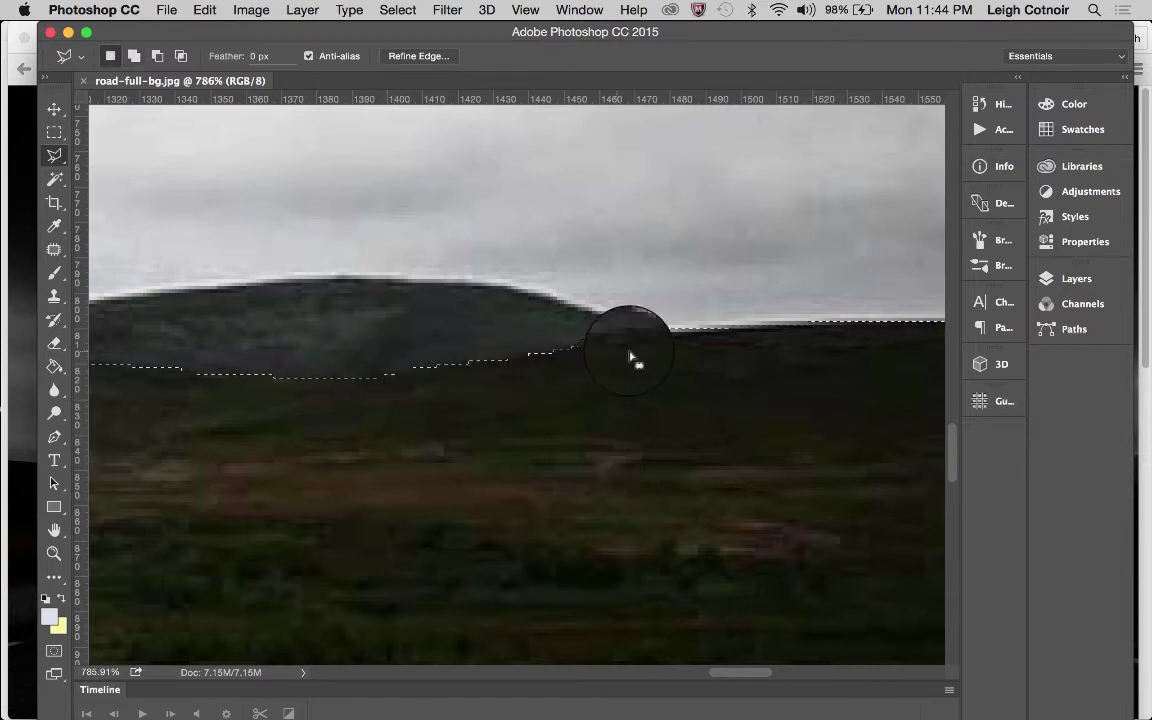
# - Subtract the strip of rear hill and sky above the foreground ridge from the selection with the Polygonal Lasso, and check the corrected edge
pyautogui.hscroll(3, 630, 357)
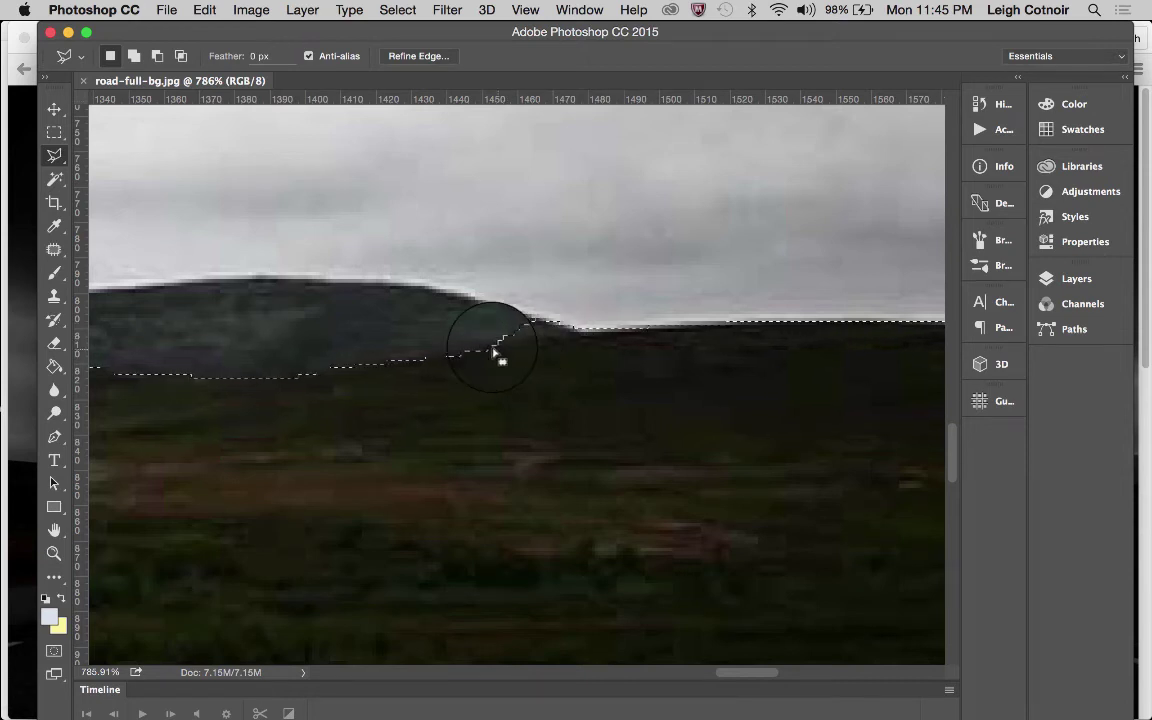
pyautogui.press('alt')
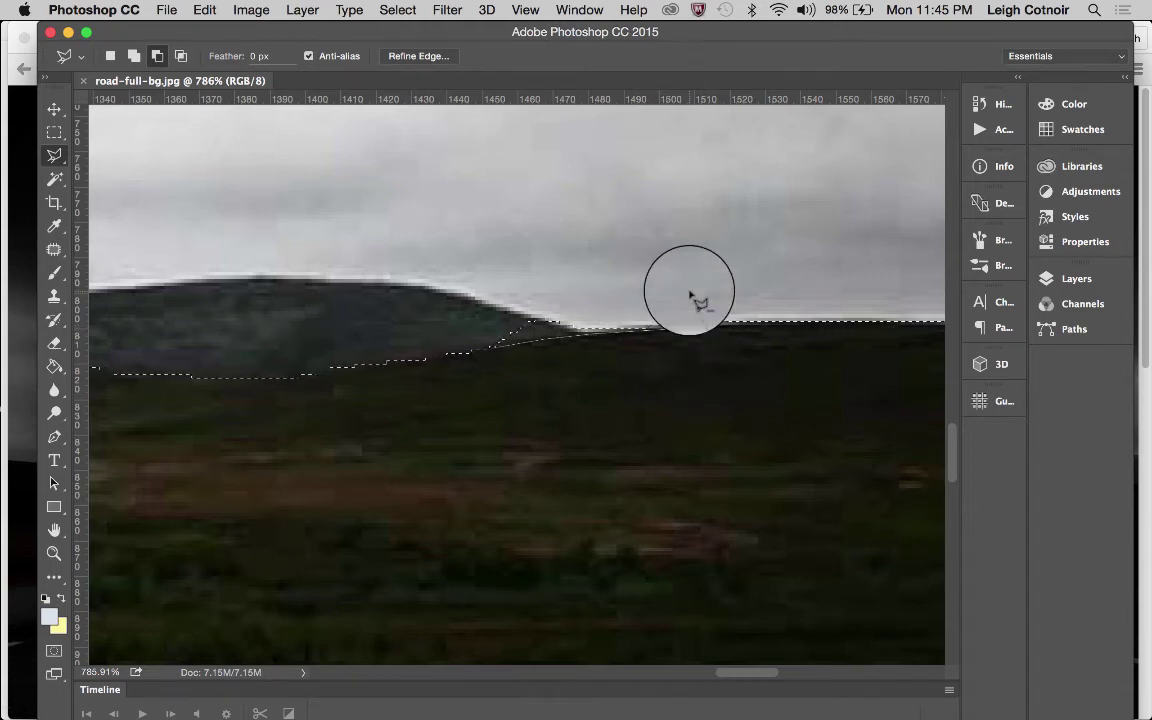
pyautogui.click(466, 300)
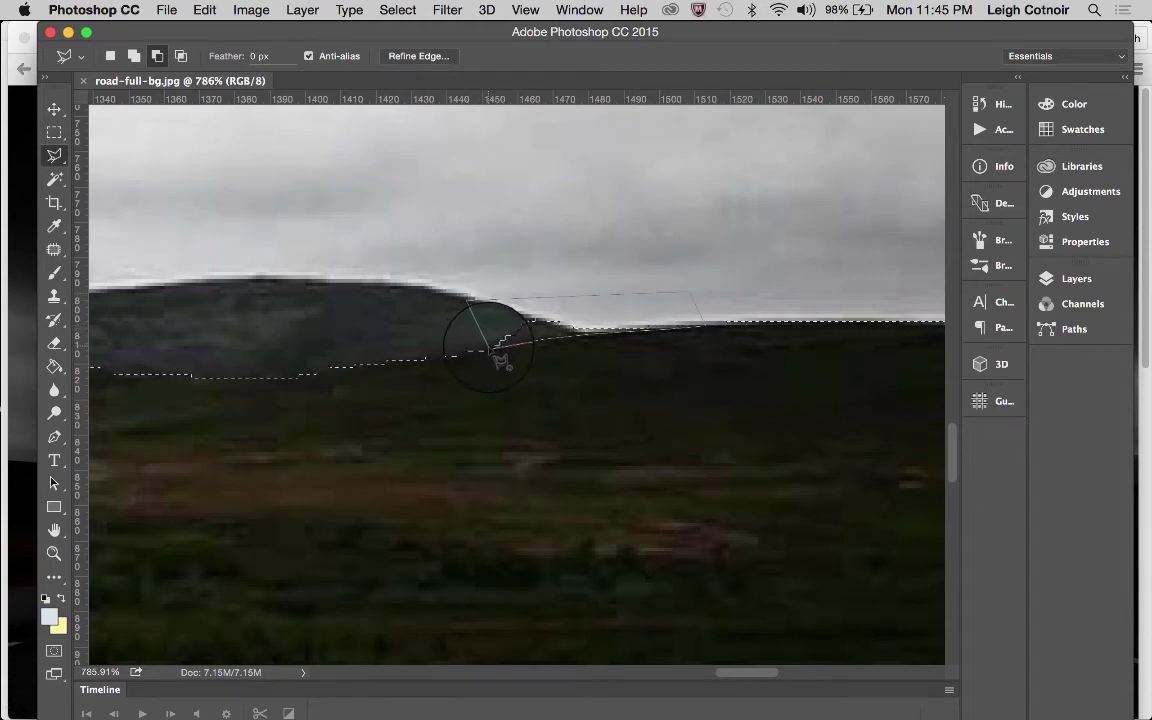
pyautogui.click(490, 348)
pyautogui.hscroll(10, 810, 360)
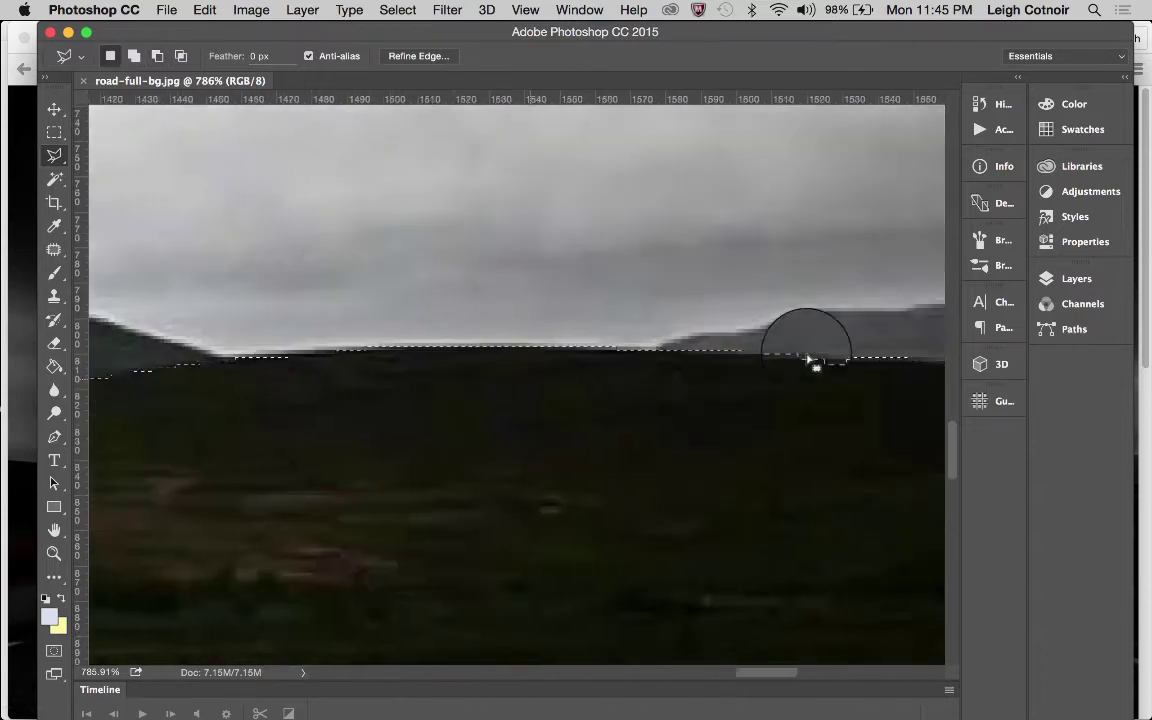
pyautogui.hscroll(-8, 810, 360)
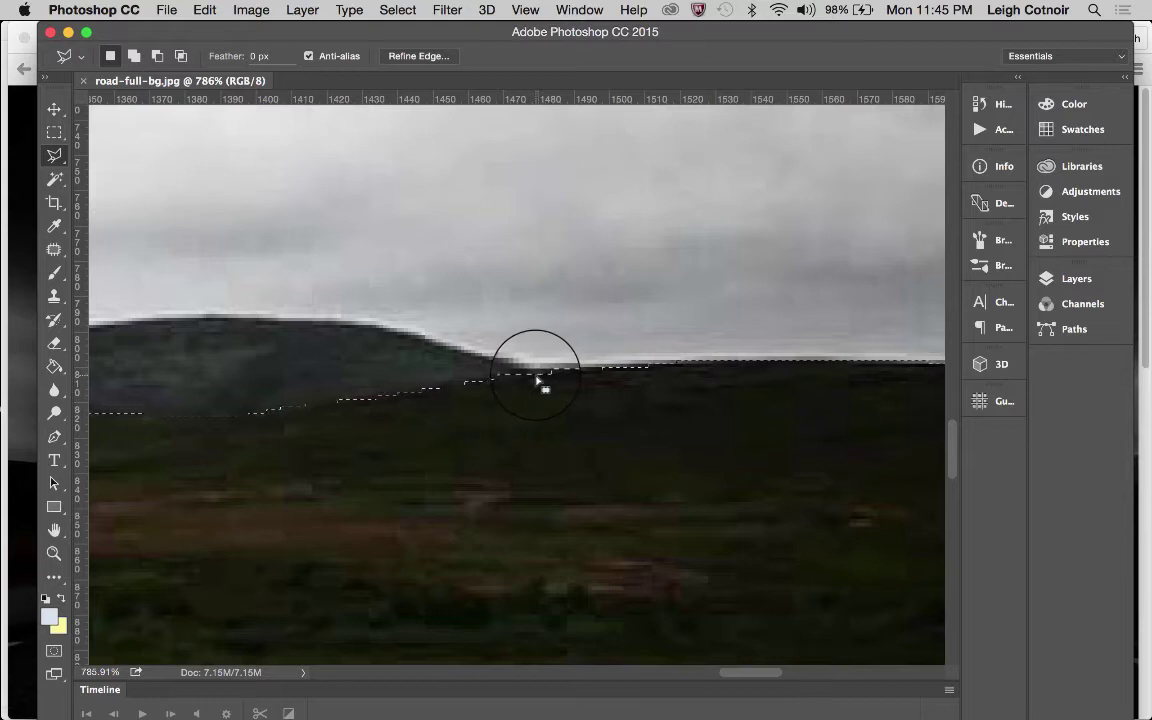
pyautogui.moveTo(655, 370); pyautogui.dragTo(632, 374)
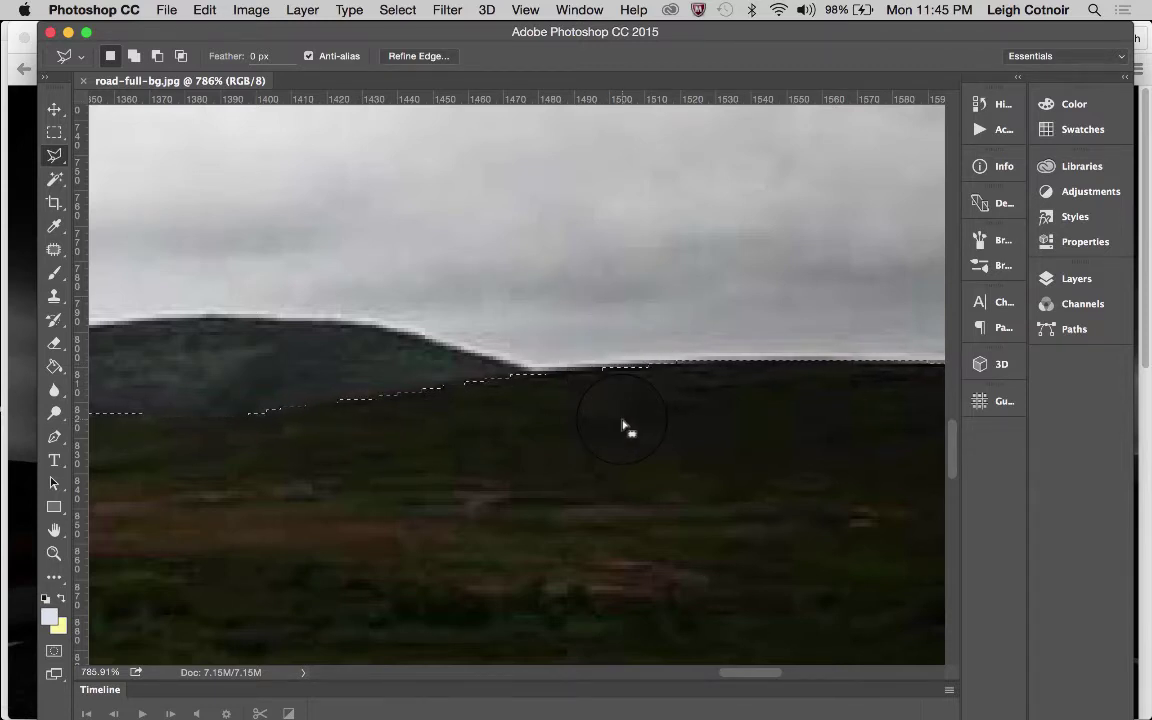
pyautogui.hscroll(2, 622, 428)
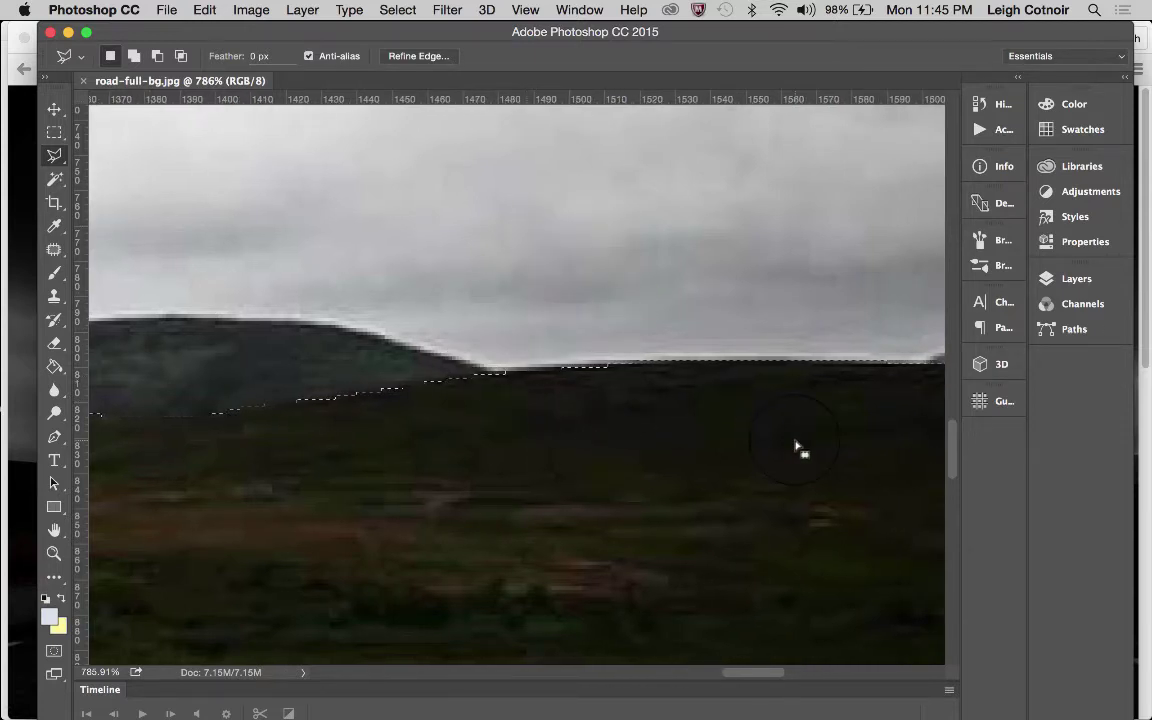
# - Add the missed patch of ground under the start of the far-right rear hill to the selection with the Polygonal Lasso
pyautogui.hscroll(10, 797, 449)
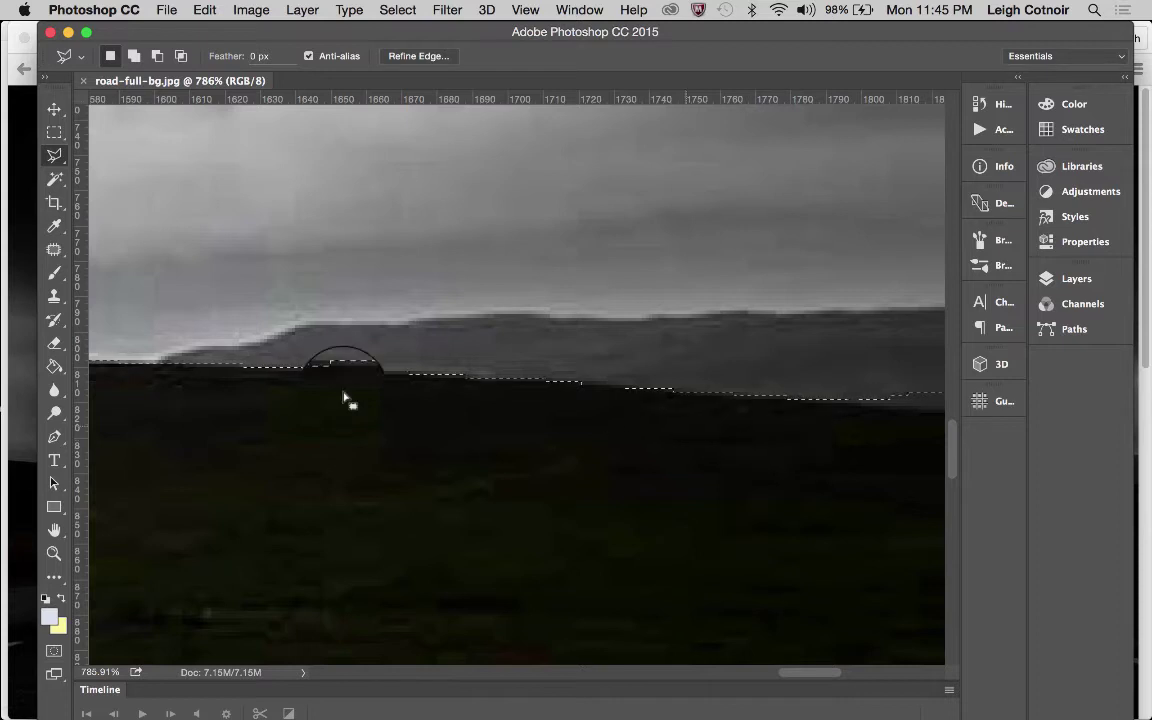
pyautogui.press('shift')
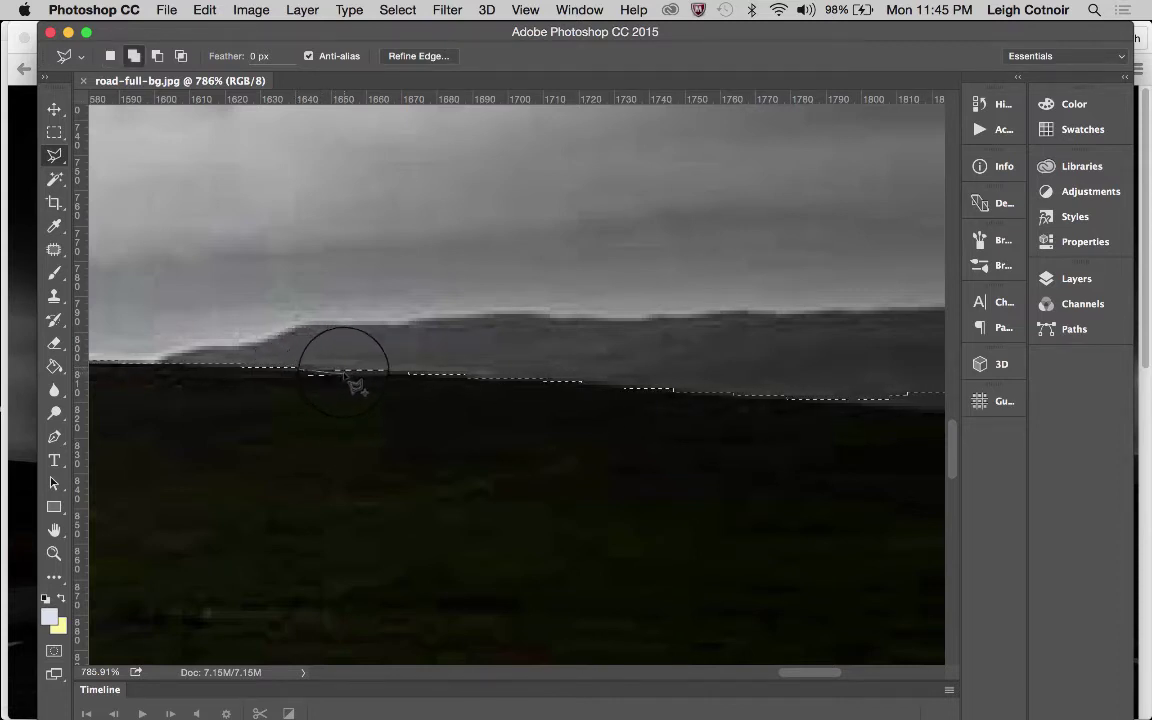
pyautogui.click(348, 373)
pyautogui.click(346, 397)
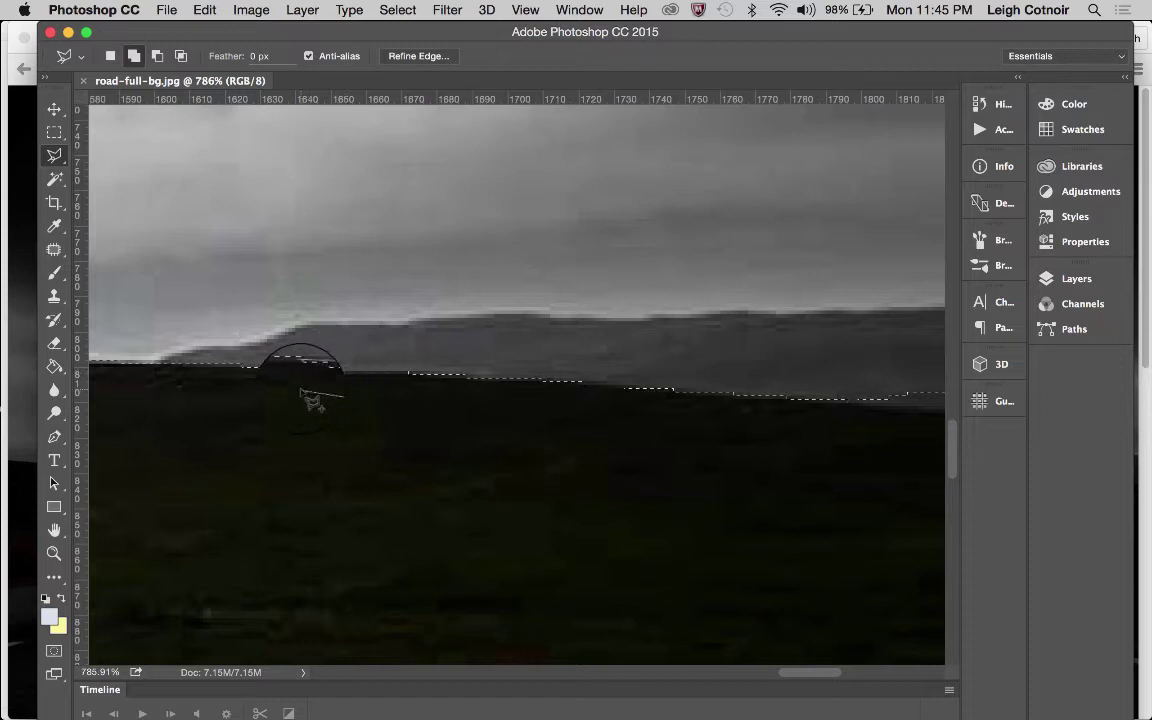
pyautogui.click(298, 400)
pyautogui.click(301, 372)
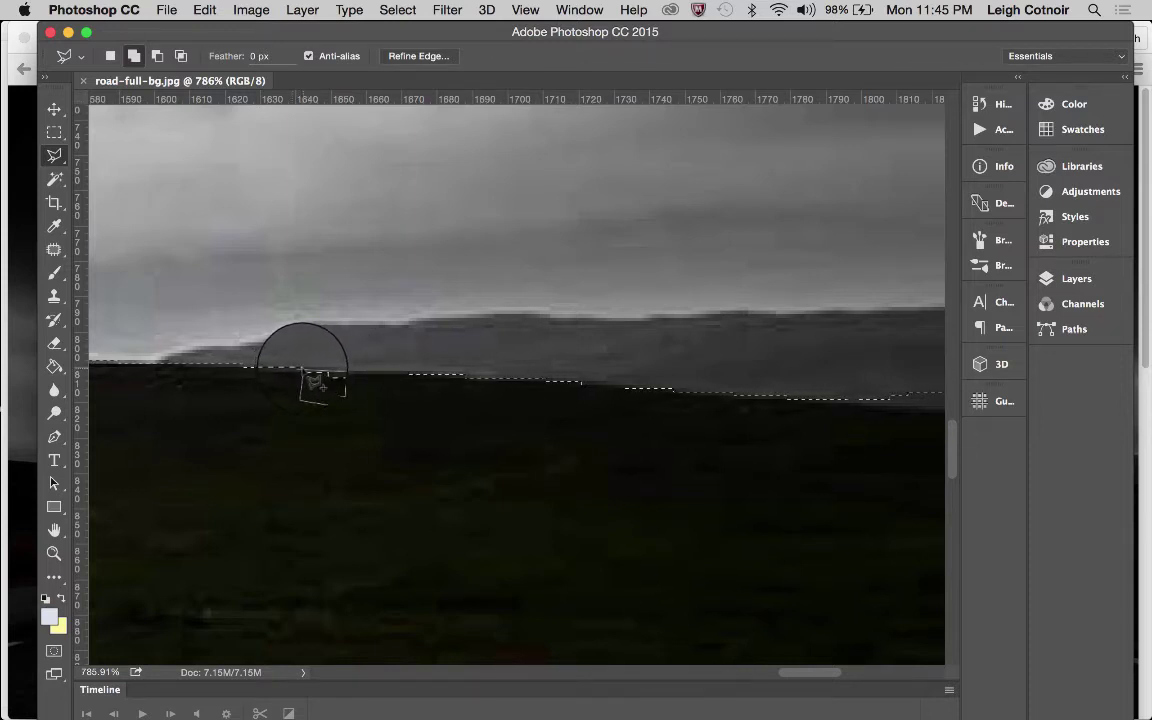
# - Subtract the strip of rear hill above the foreground ridge from the selection, following the ridge line to the photo's right edge
pyautogui.hscroll(10, 660, 476)
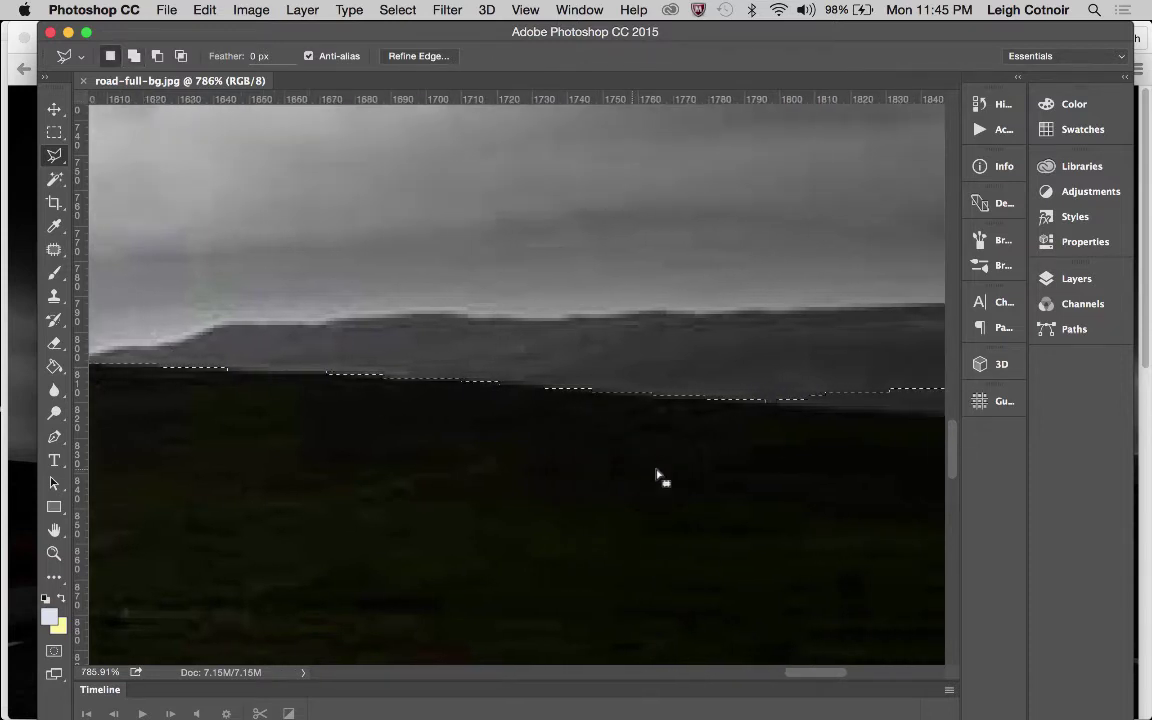
pyautogui.hscroll(15, 660, 476)
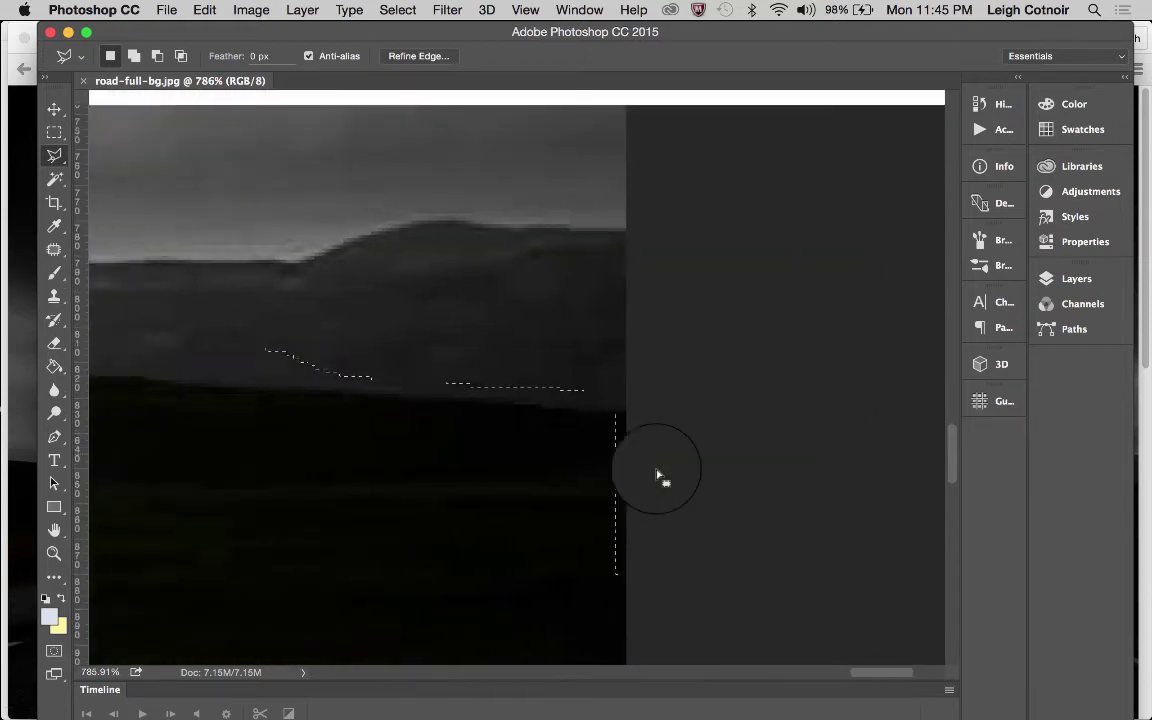
pyautogui.hscroll(-7, 660, 476)
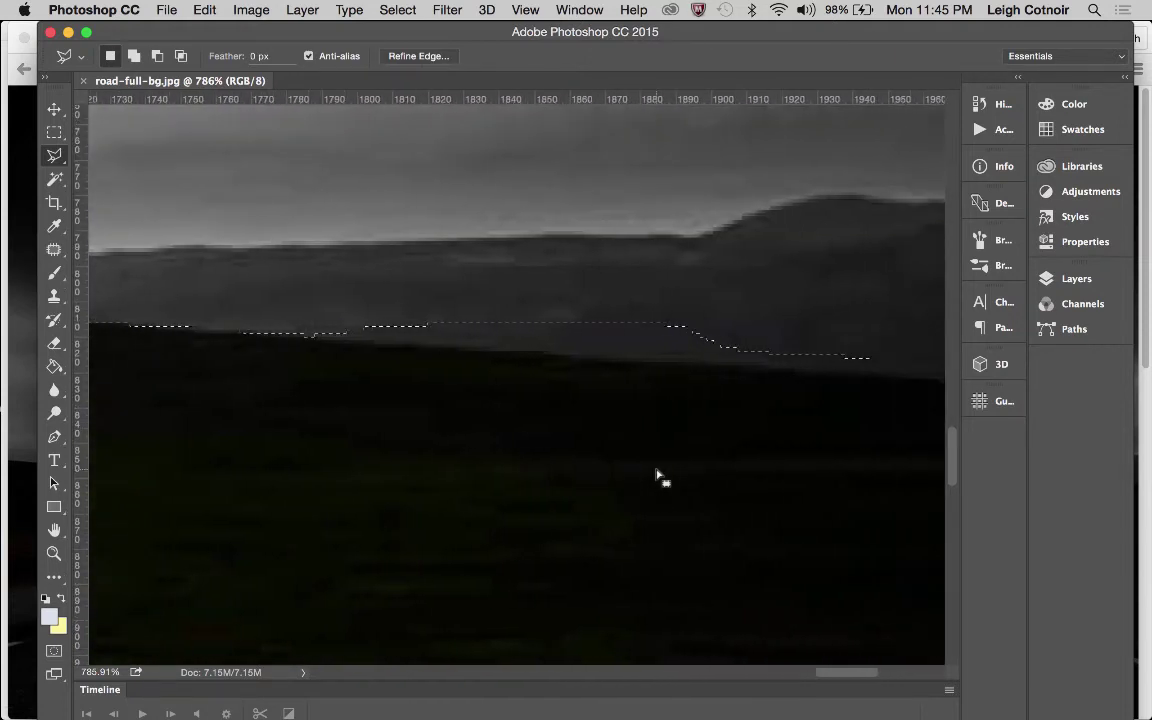
pyautogui.hscroll(3, 660, 477)
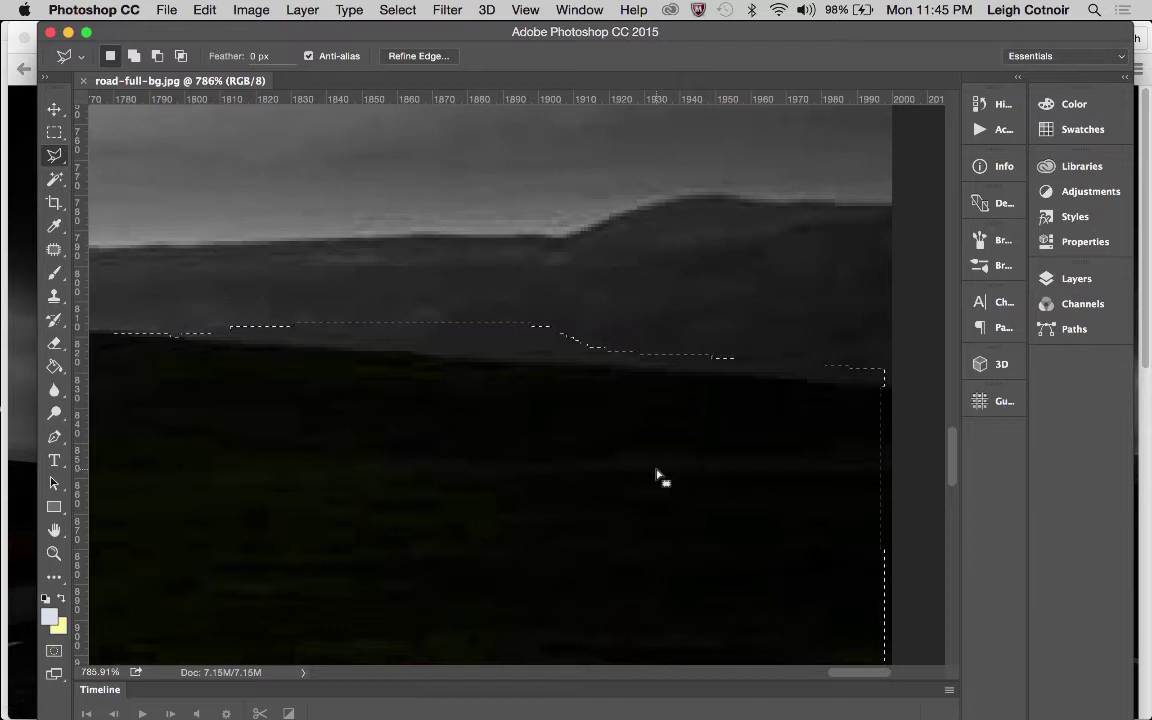
pyautogui.keyDown('alt'); pyautogui.click(166, 343); pyautogui.keyUp('alt')
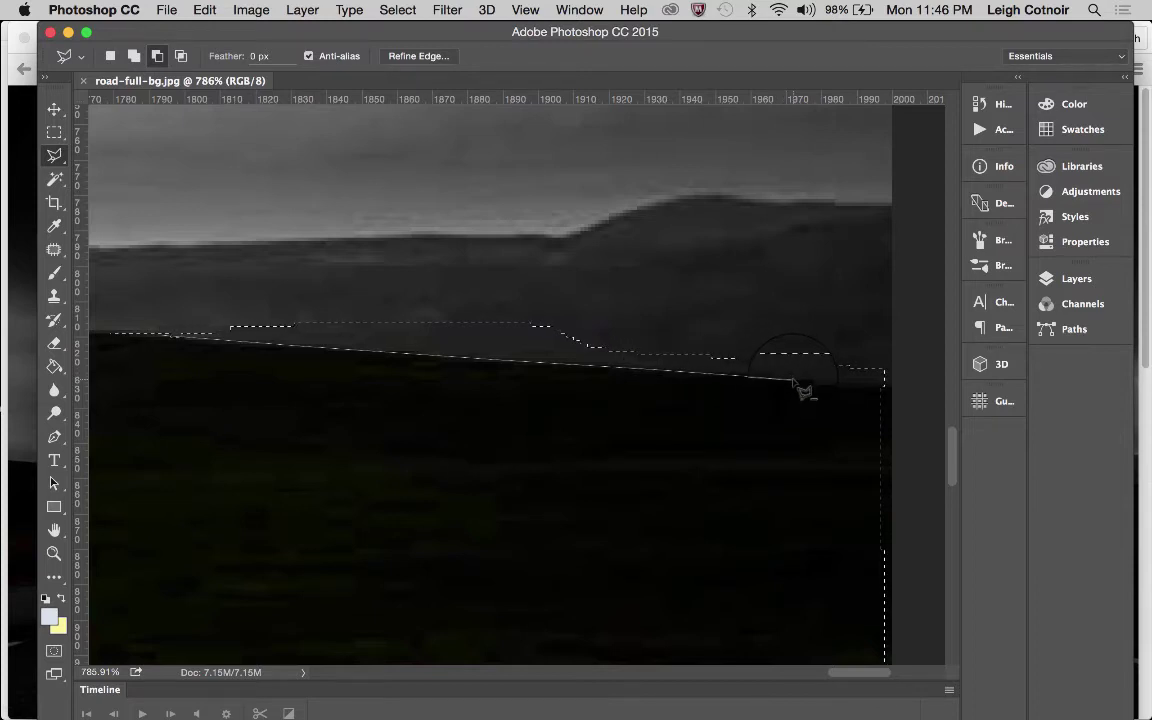
pyautogui.click(904, 385)
pyautogui.click(904, 289)
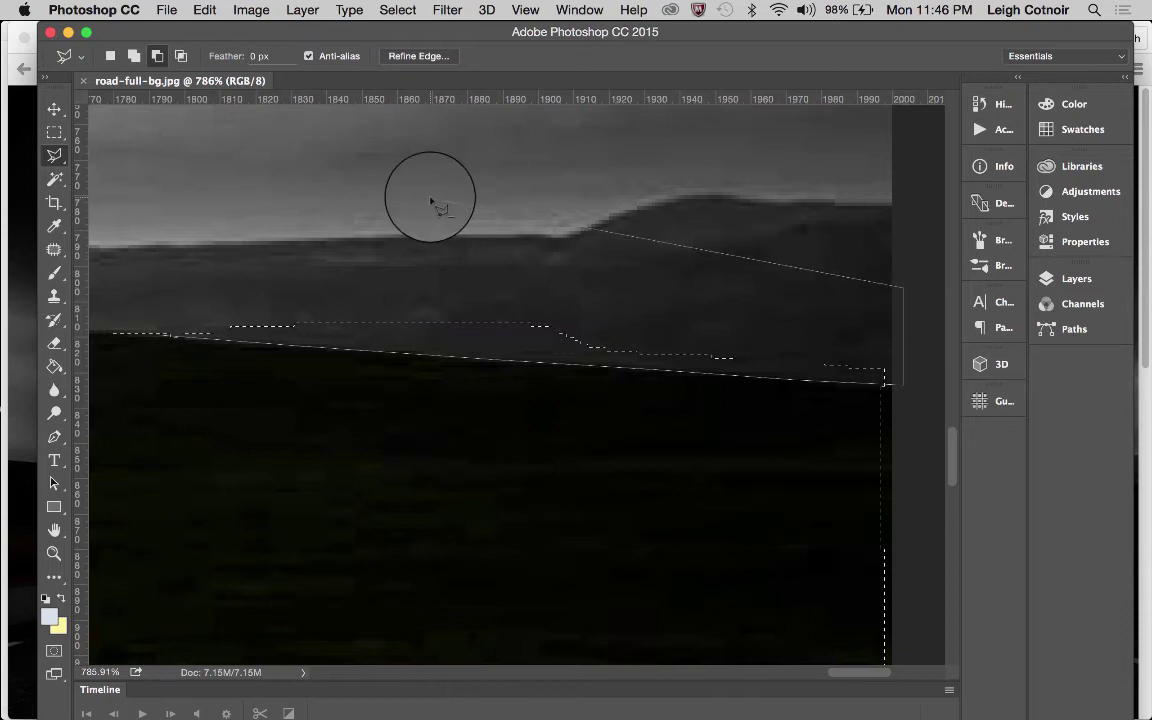
pyautogui.click(249, 211)
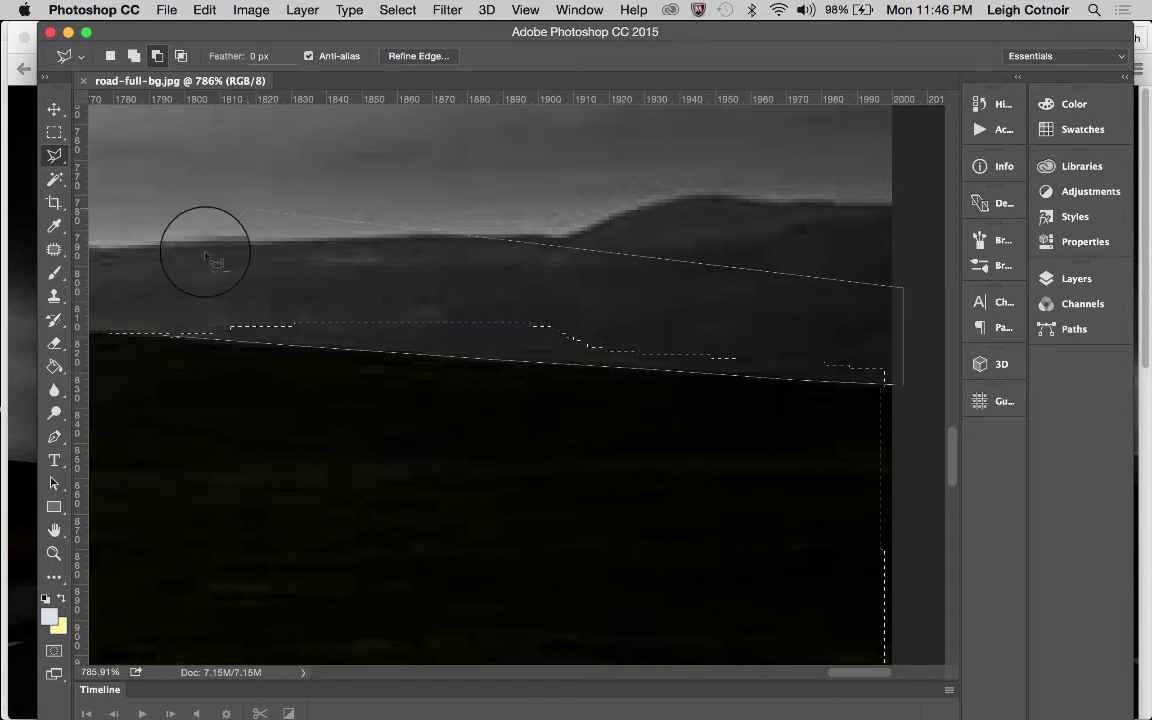
pyautogui.click(168, 343)
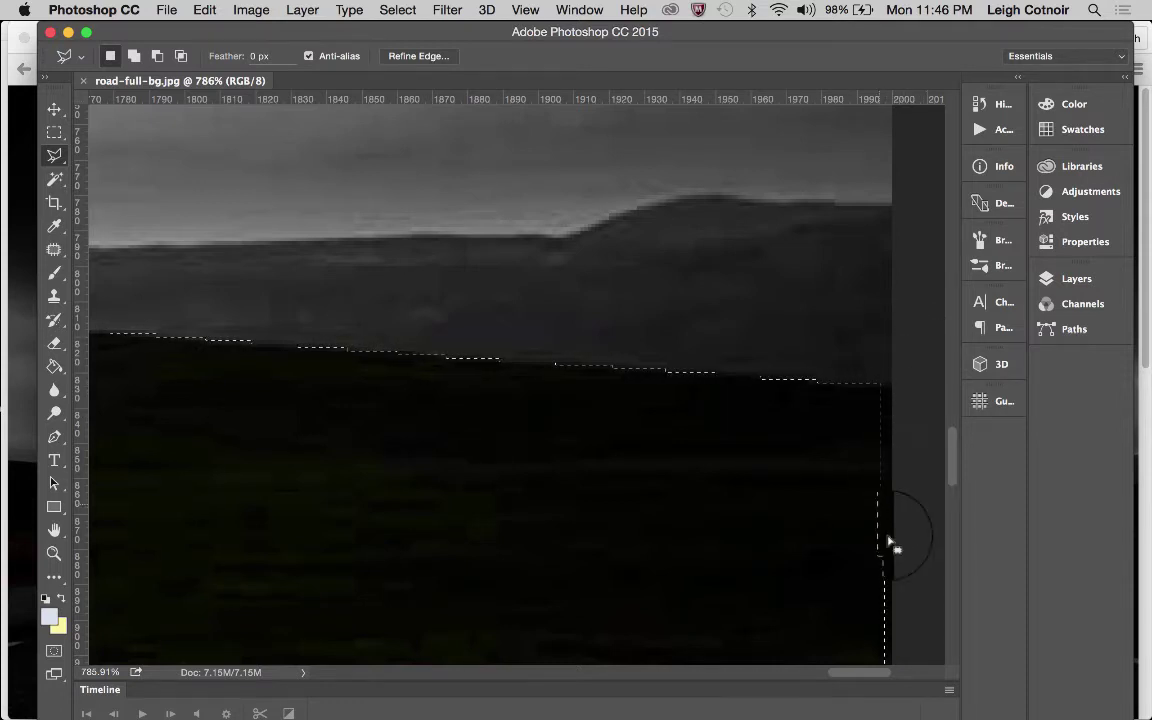
# - Add the narrow unselected strip along the photo's right edge, below the ridge, to the foreground selection with the Polygonal Lasso
pyautogui.keyDown('shift'); pyautogui.click(871, 384); pyautogui.keyUp('shift')
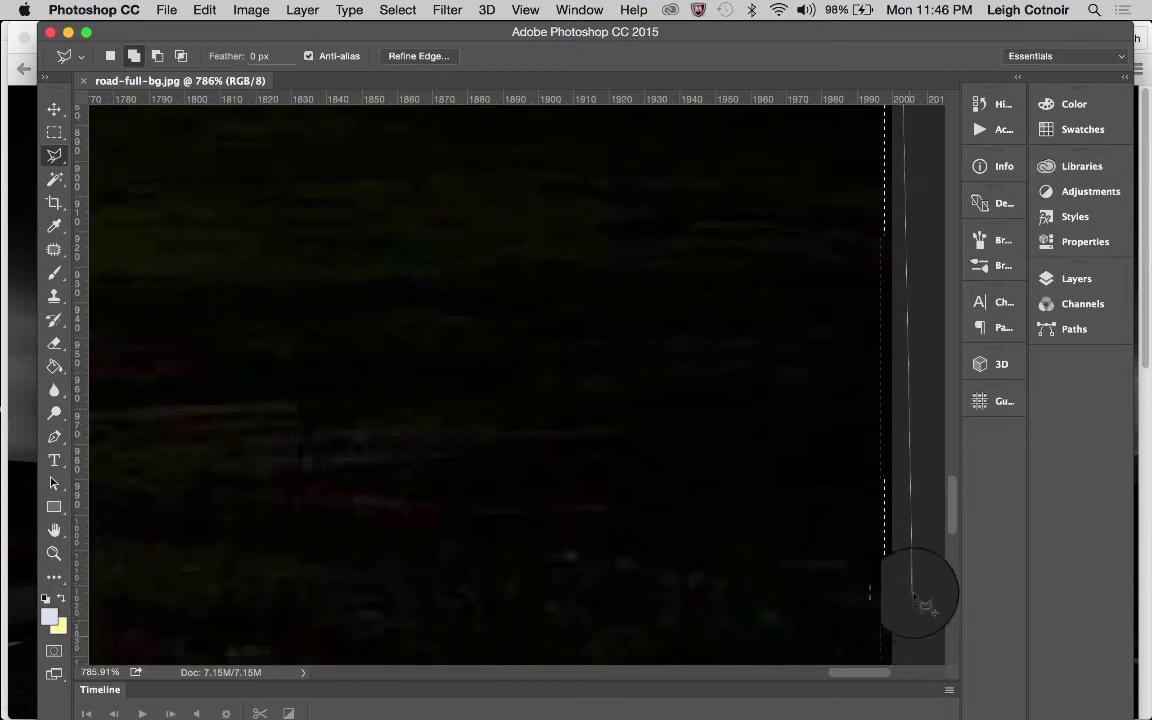
pyautogui.click(909, 512)
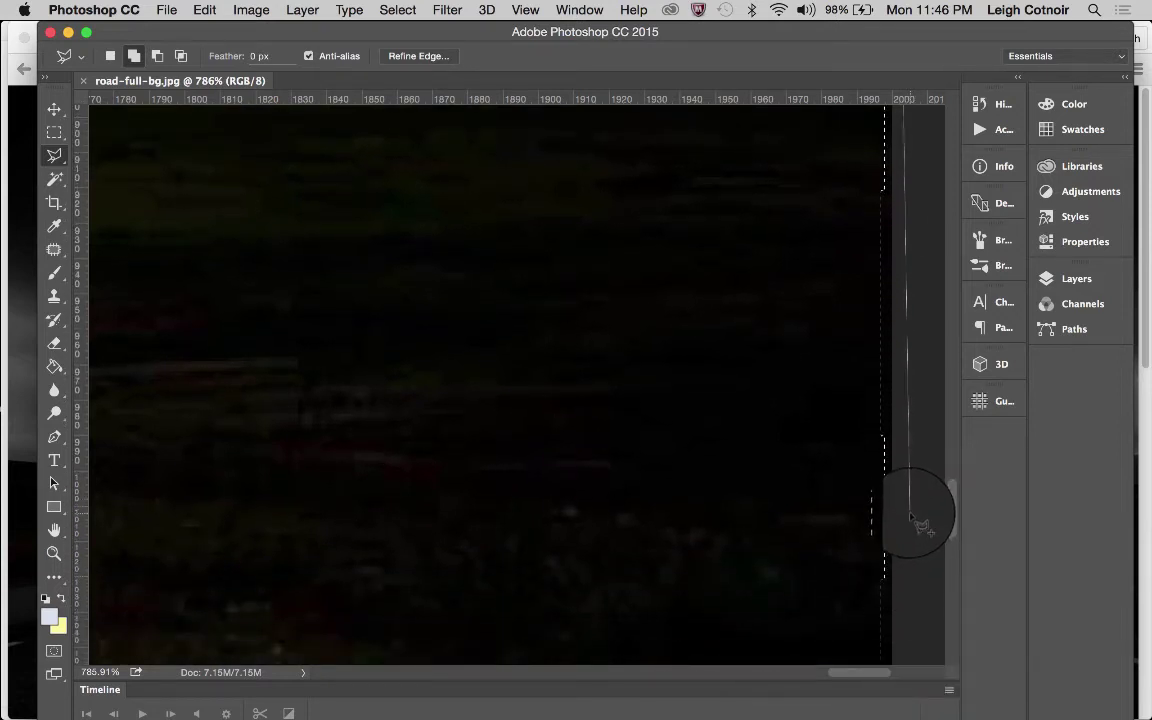
pyautogui.click(822, 458)
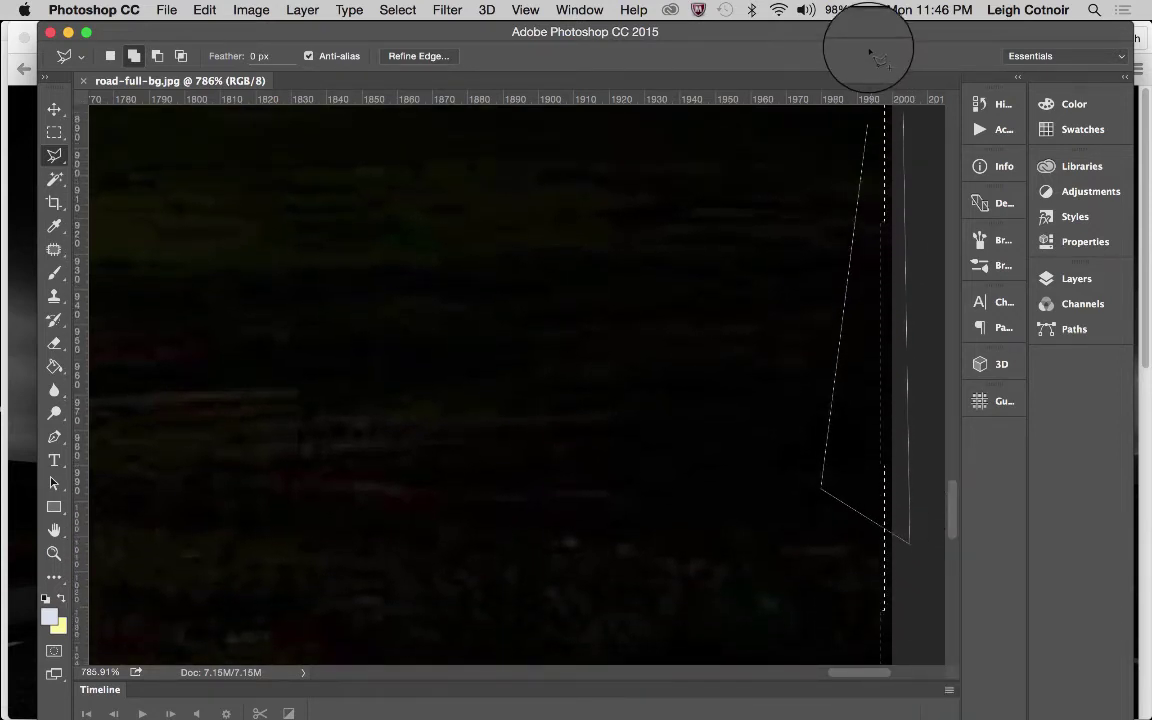
pyautogui.click(882, 205)
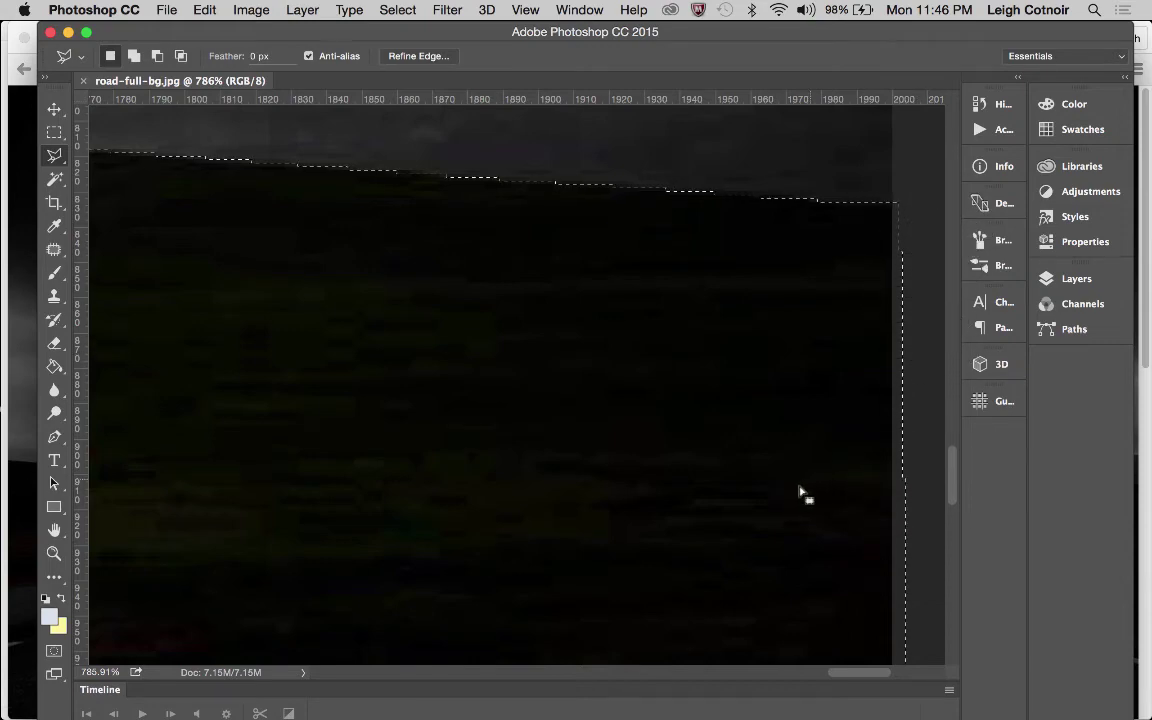
# - Examine the hill line around the distant winding road with and without the selection, and restore the dropped selection
pyautogui.hscroll(-15, 818, 398)
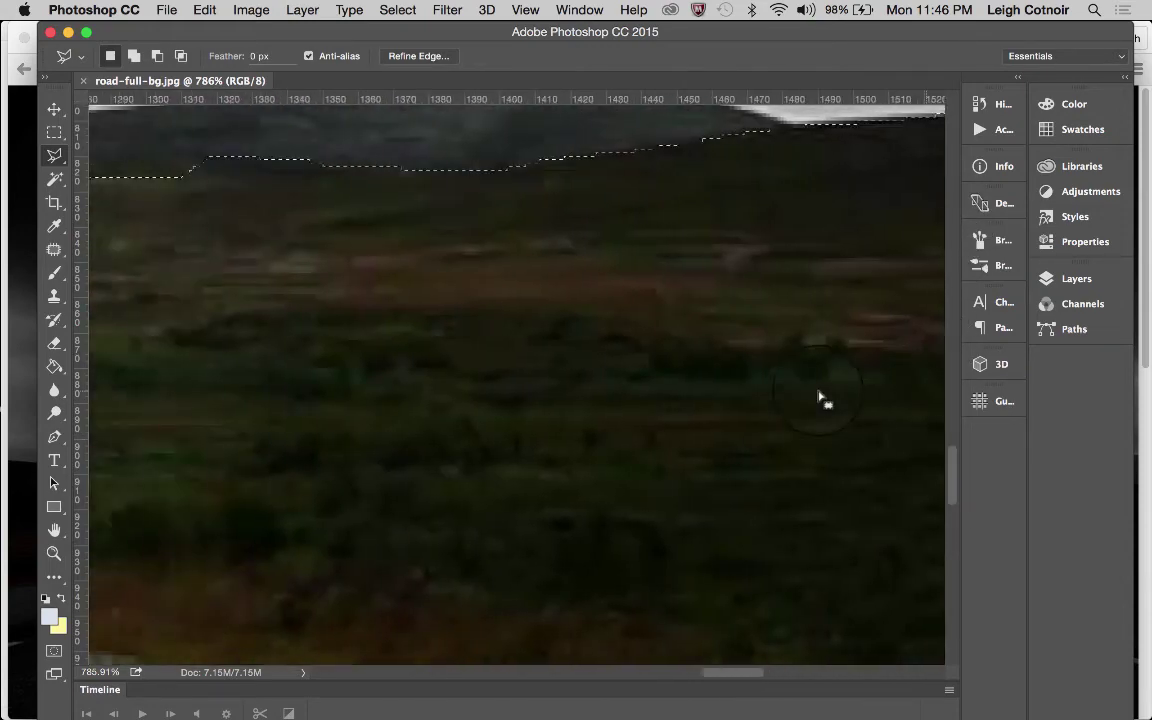
pyautogui.hscroll(-12, 818, 398)
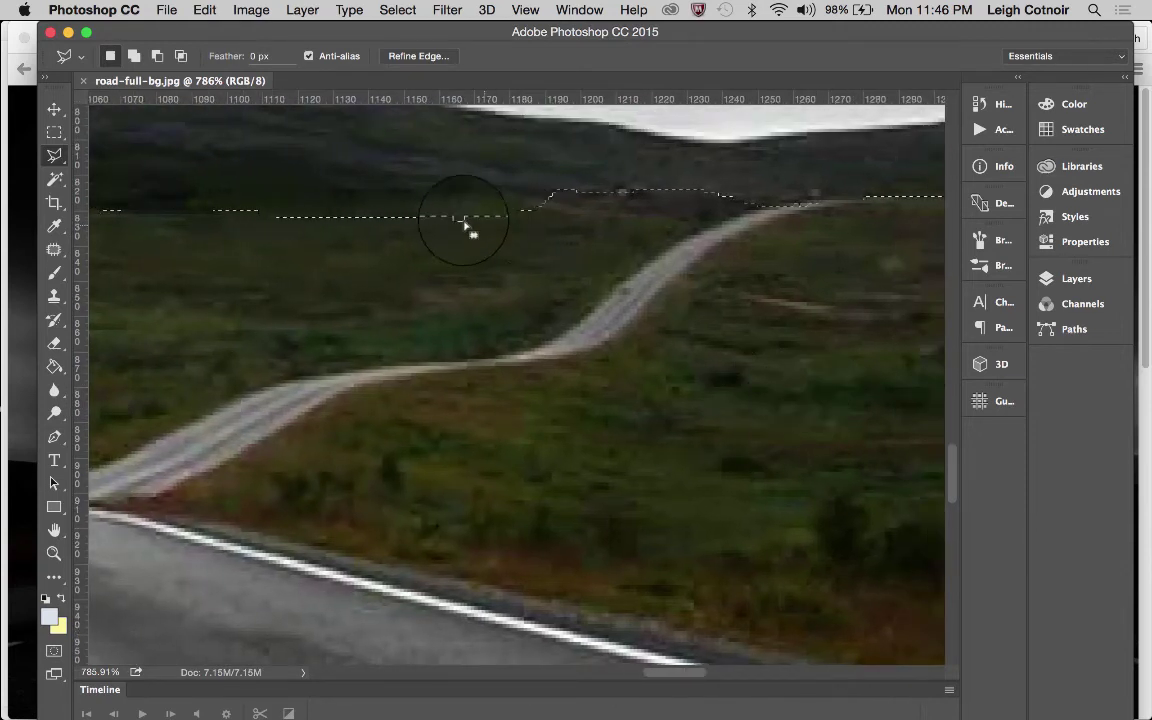
pyautogui.press('shift')
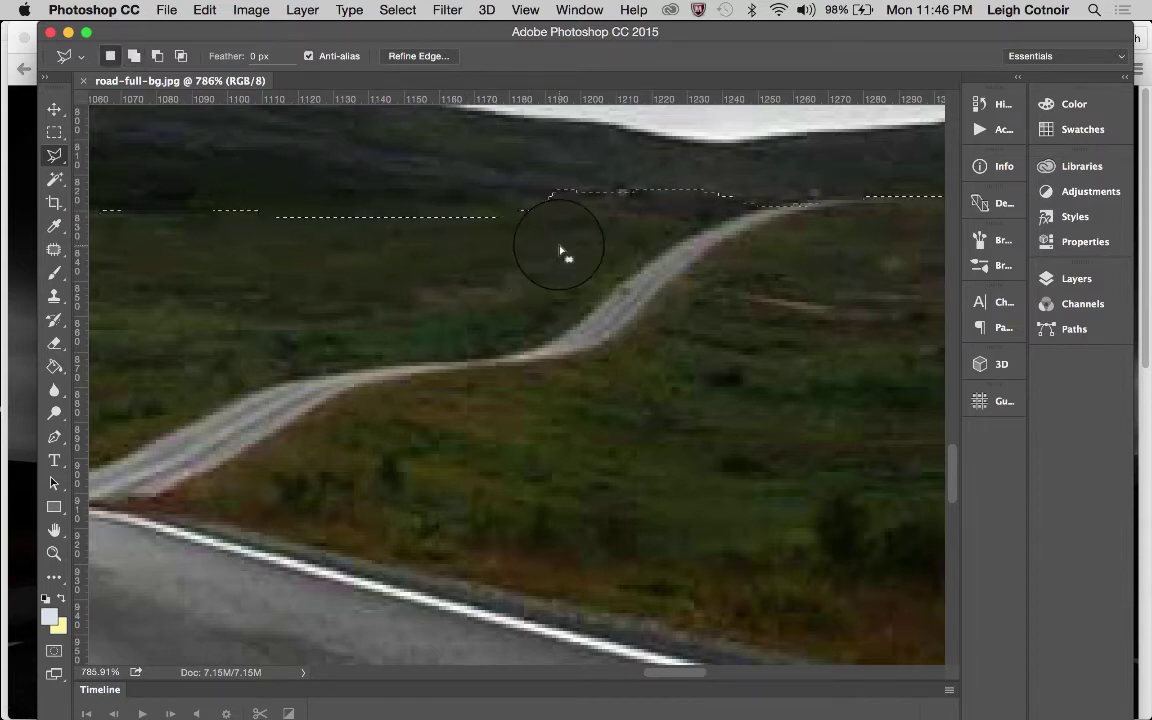
pyautogui.hscroll(-3, 642, 209)
pyautogui.scroll(1, 642, 209)
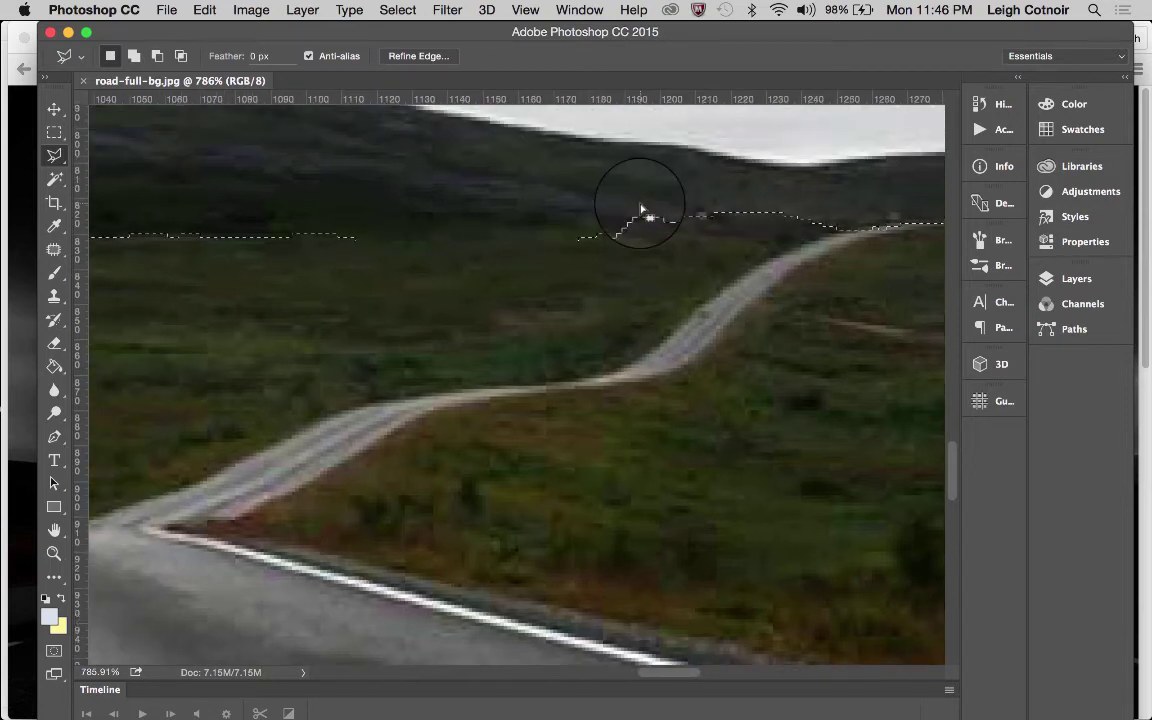
pyautogui.hscroll(2, 642, 209)
pyautogui.press('super+d')
pyautogui.scroll(5, 591, 260)
pyautogui.hscroll(2, 591, 260)
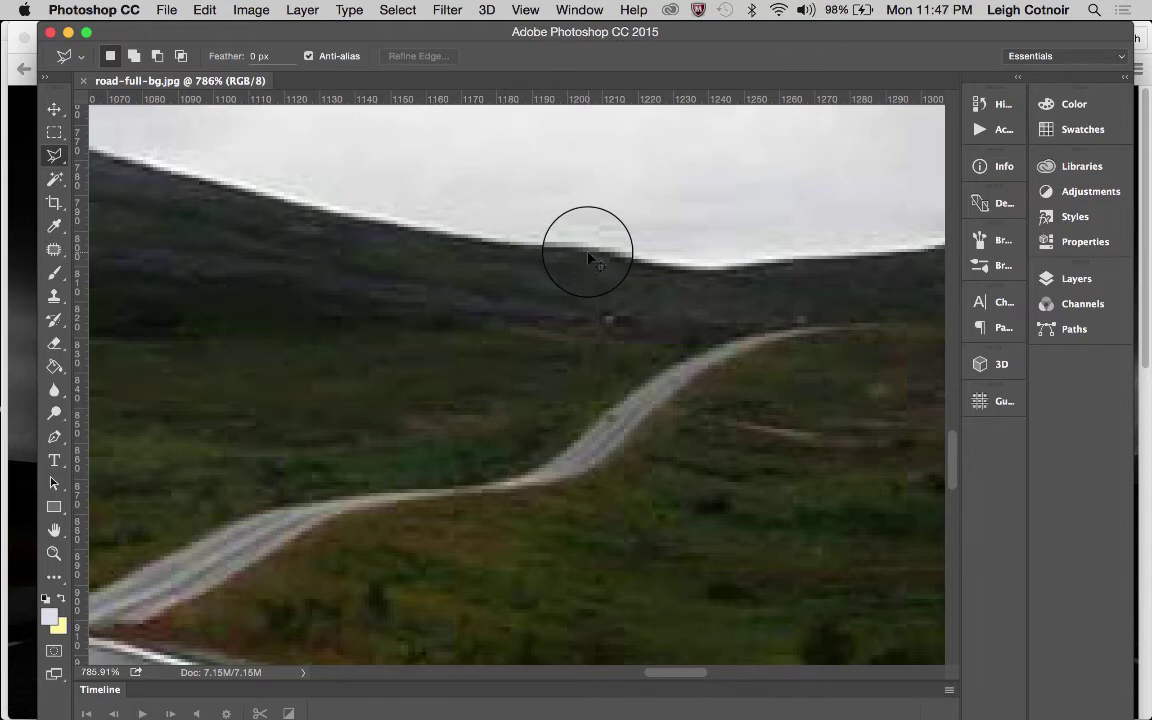
pyautogui.press('super+z')
pyautogui.click(204, 9)
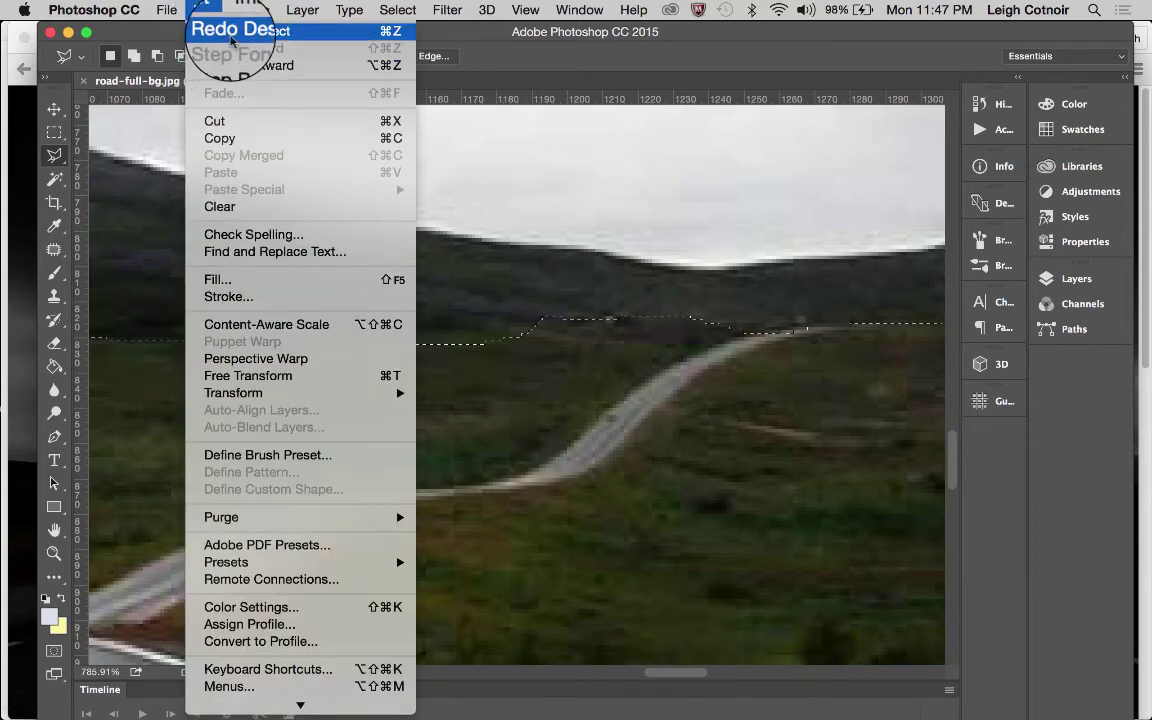
pyautogui.click(357, 337)
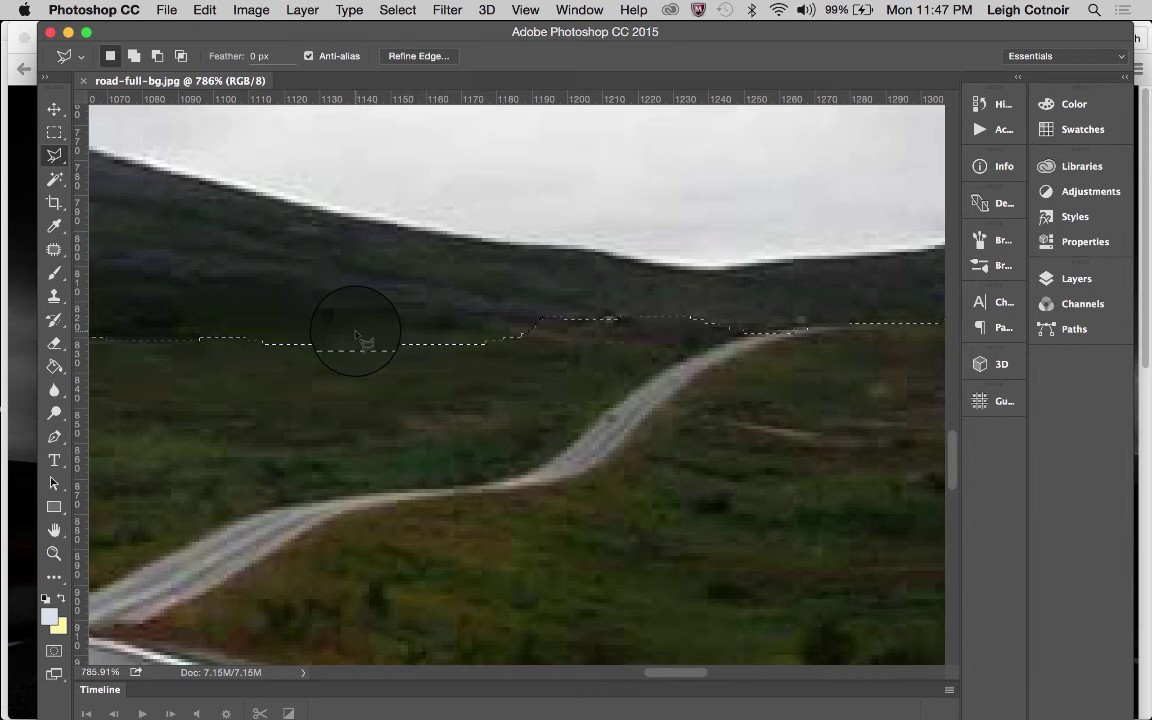
# - Add the small gap in the raised selection edge above the winding road to the selection with the Polygonal Lasso
pyautogui.press('shift')
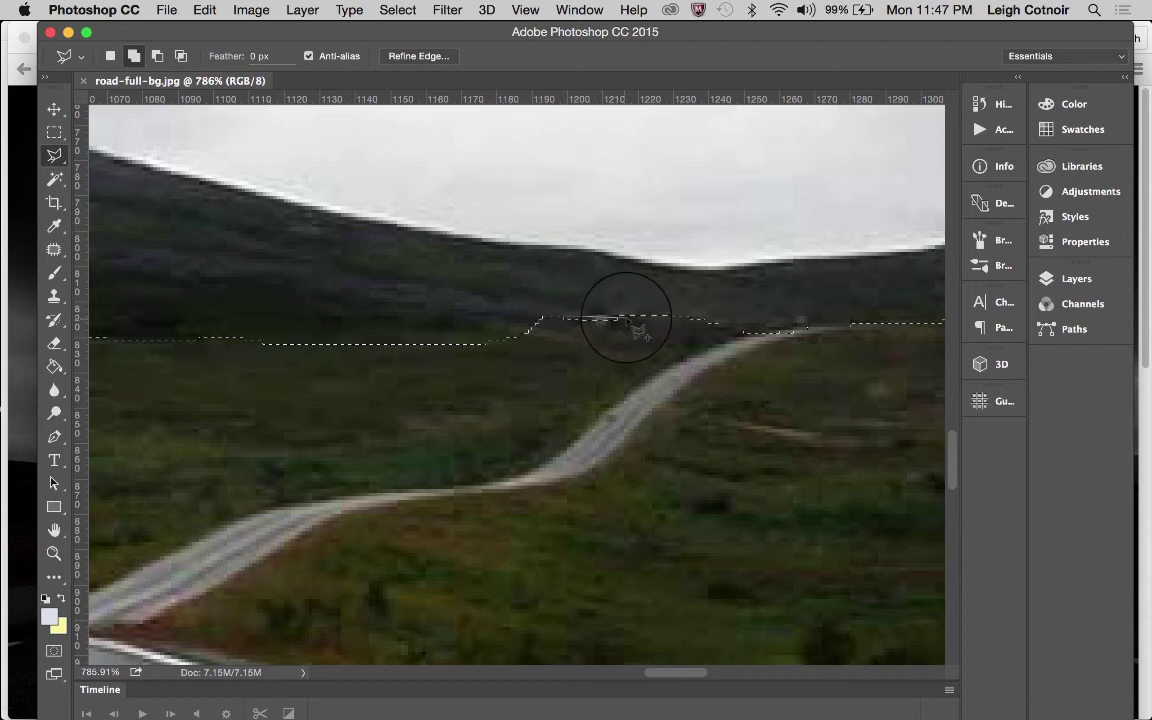
pyautogui.click(563, 319)
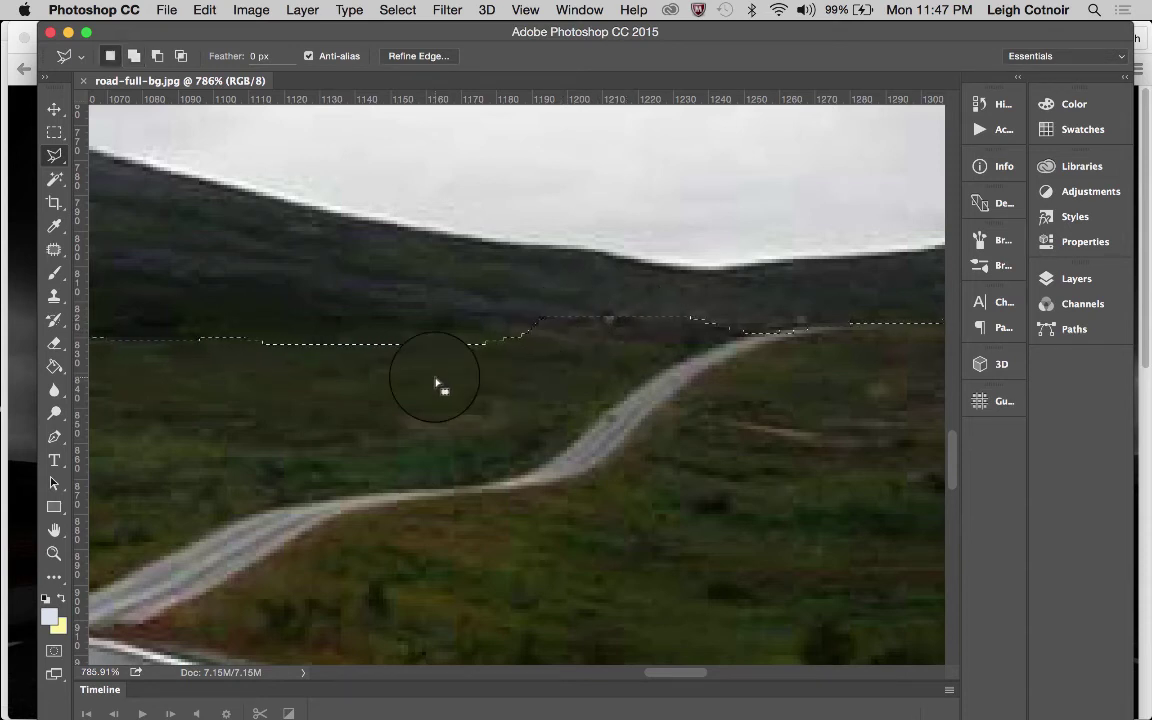
pyautogui.hscroll(-3, 436, 383)
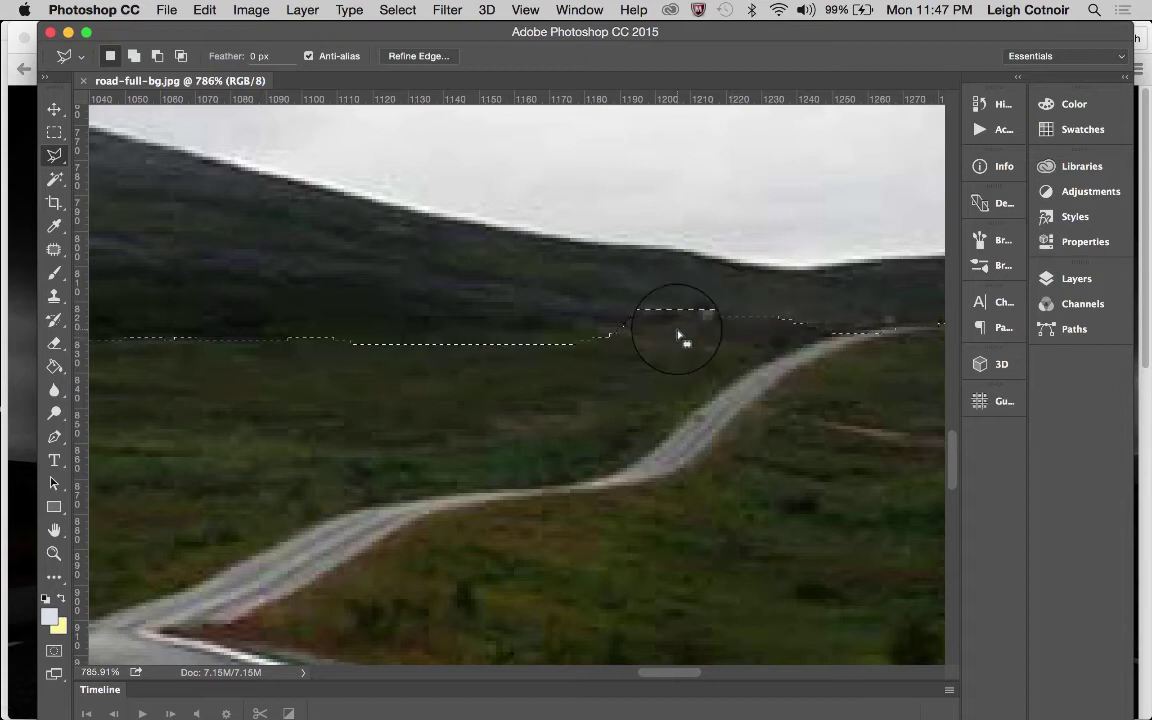
# - Subtract the raised strip of rear hill beside the winding road's crest from the selection with the Polygonal Lasso
pyautogui.hscroll(5, 679, 337)
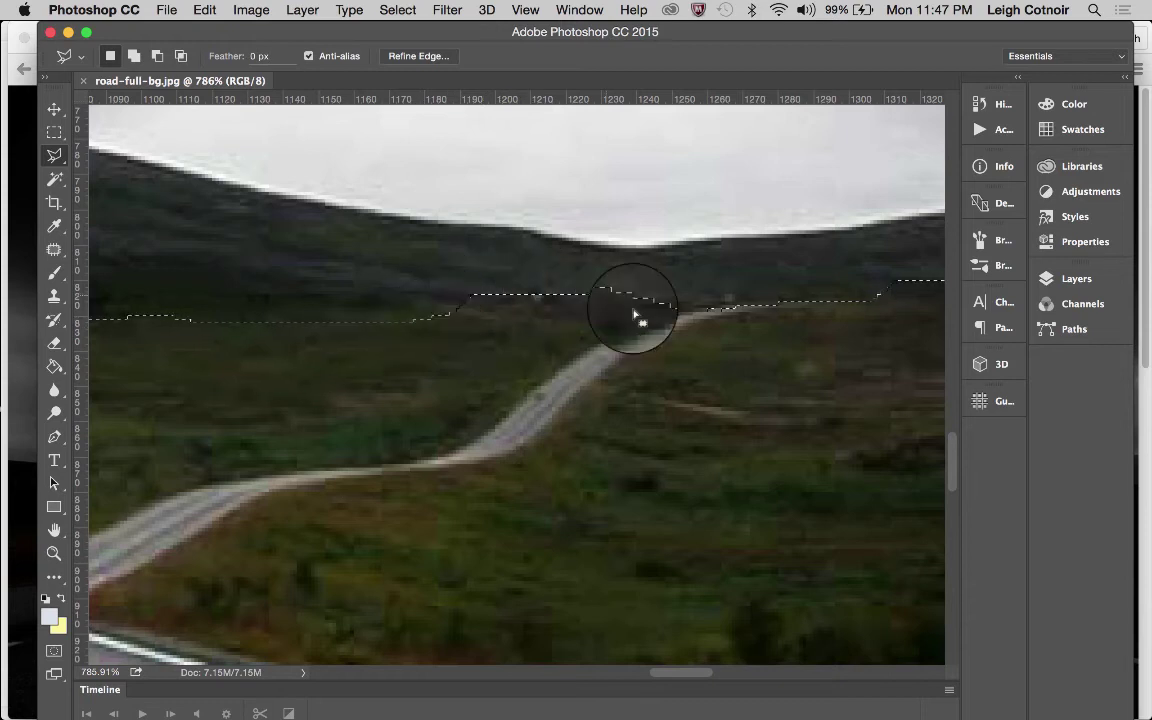
pyautogui.press('alt')
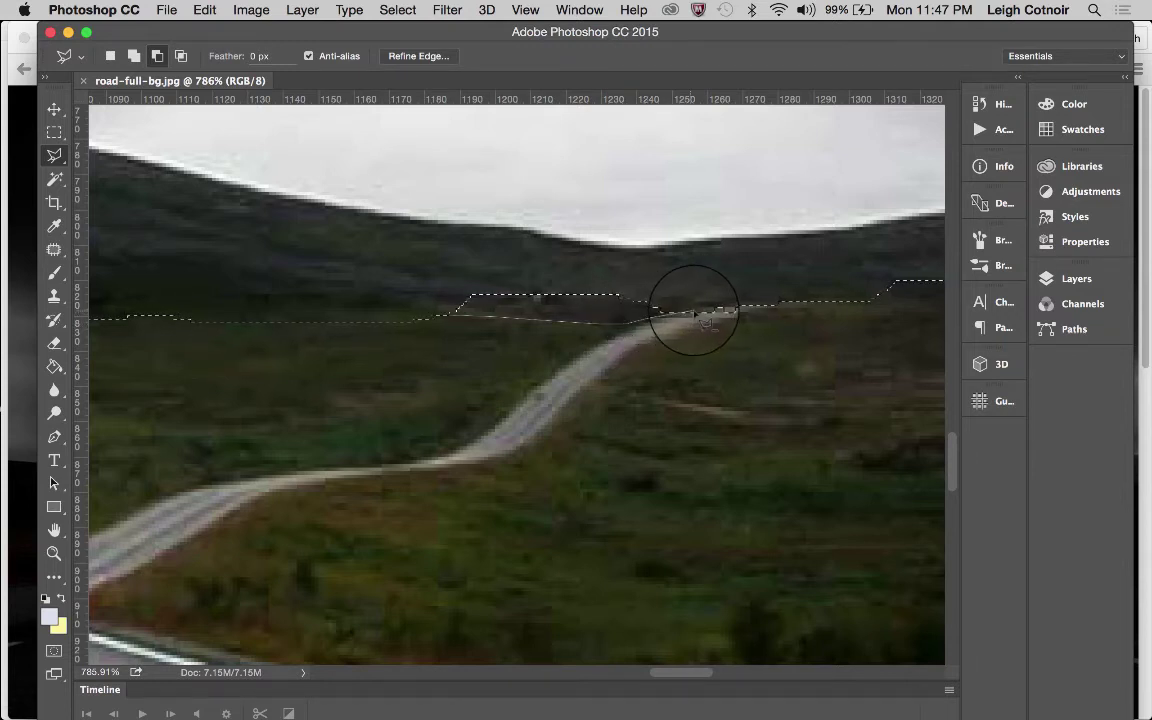
pyautogui.click(657, 268)
pyautogui.click(482, 283)
pyautogui.click(383, 287)
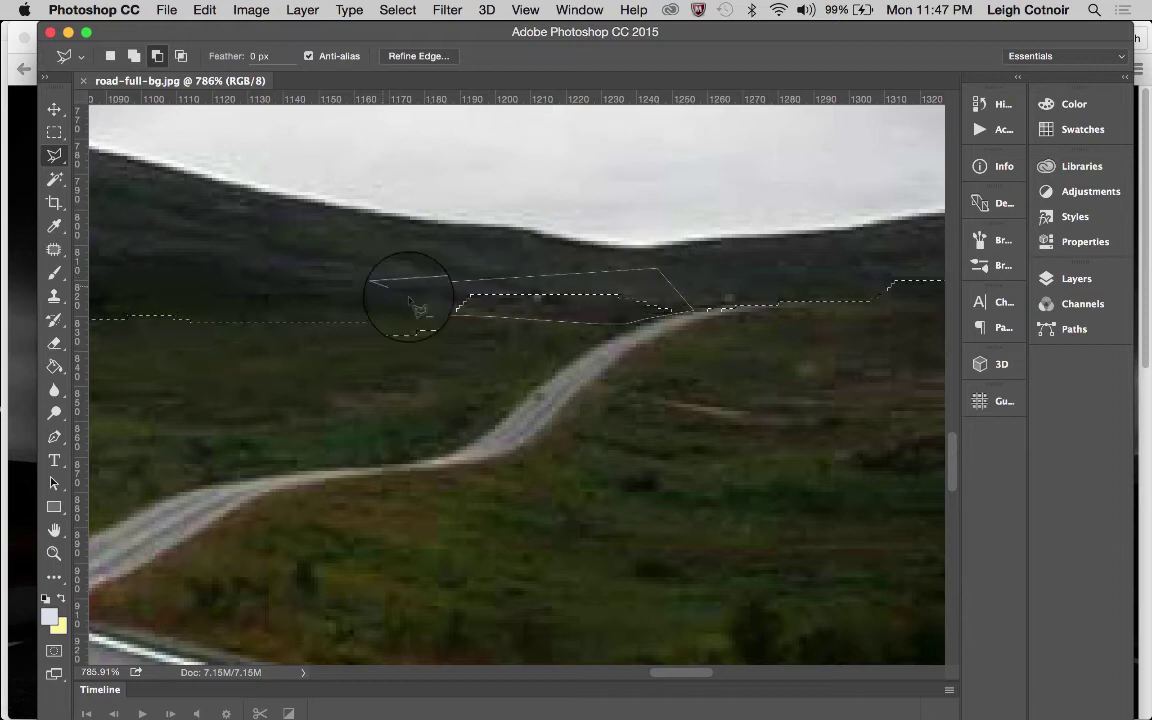
pyautogui.doubleClick(450, 318)
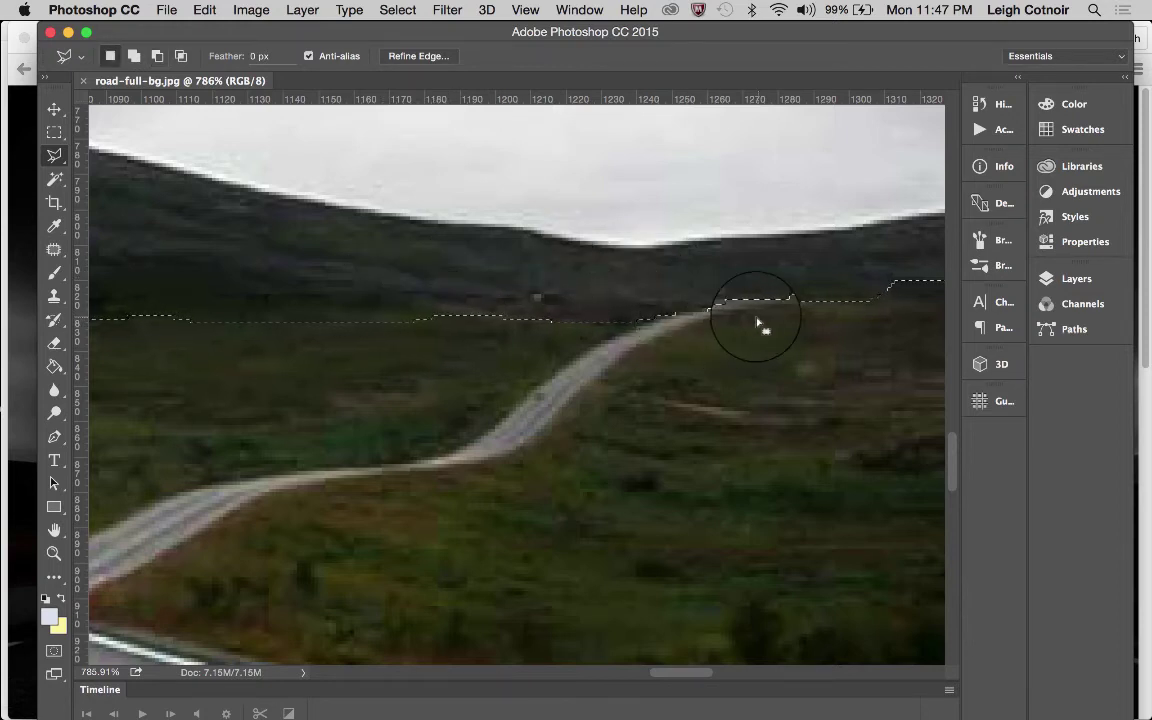
# - Add the missed sliver at the winding road's crest to the selection, and check the edge along the hill base beyond it
pyautogui.scroll(3, 718, 318)
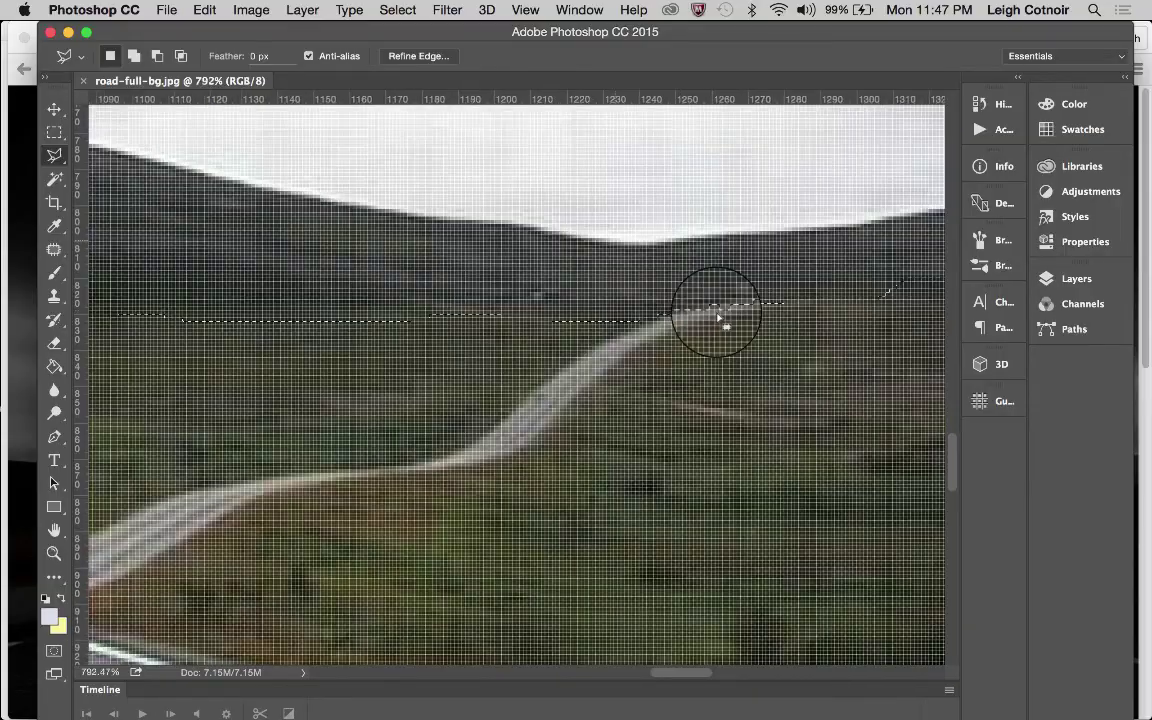
pyautogui.scroll(-3, 718, 318)
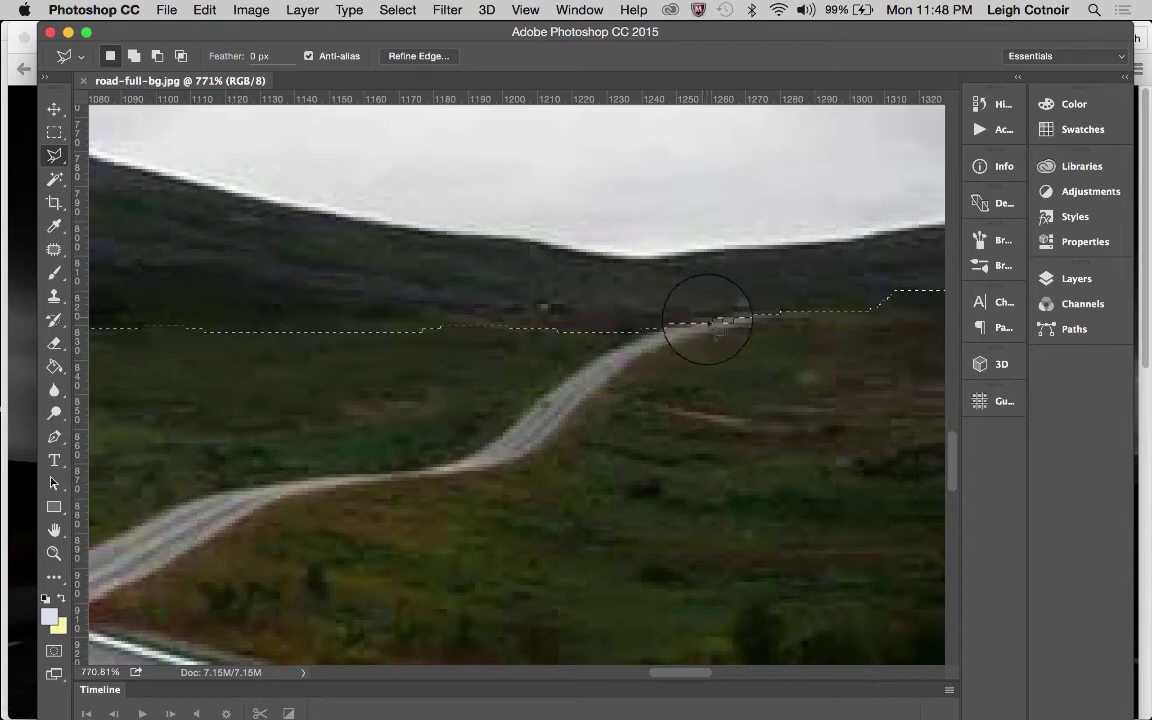
pyautogui.press('shift')
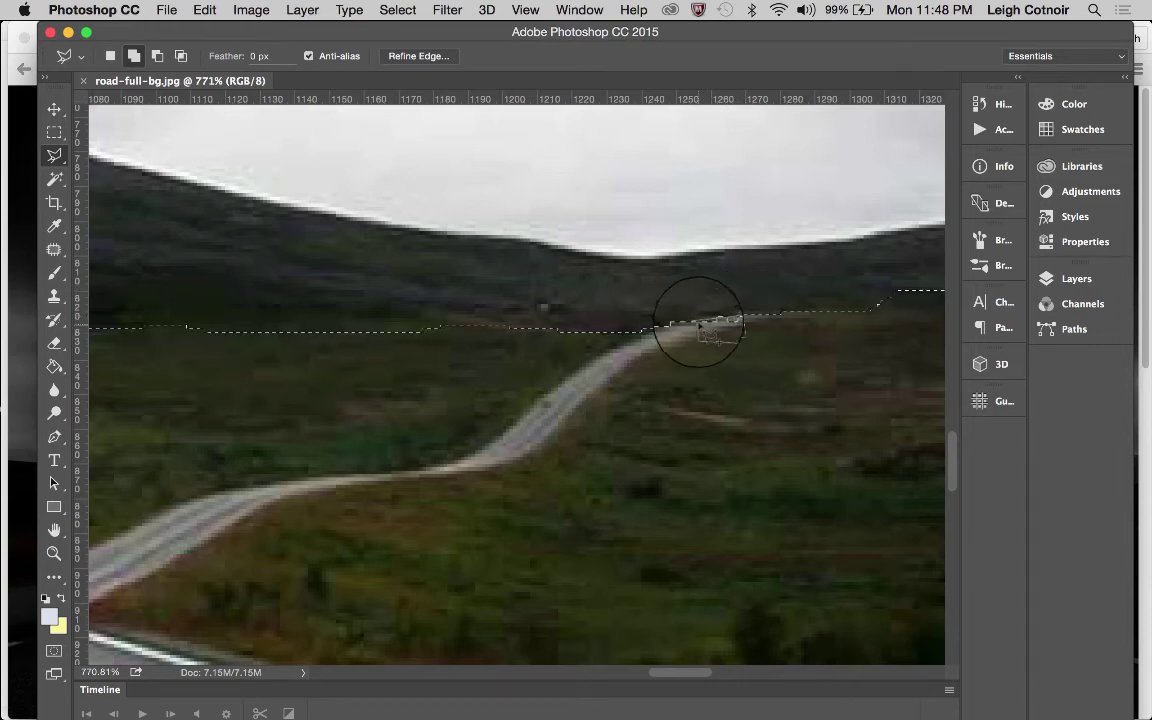
pyautogui.click(697, 323)
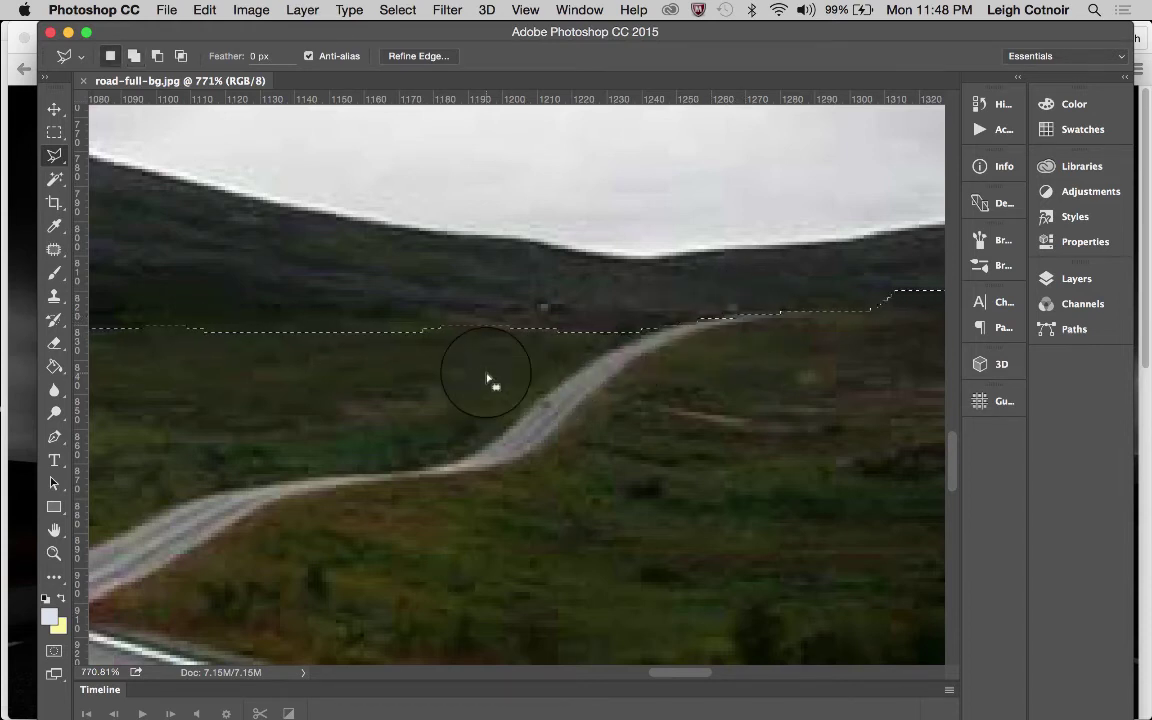
pyautogui.hscroll(-10, 487, 378)
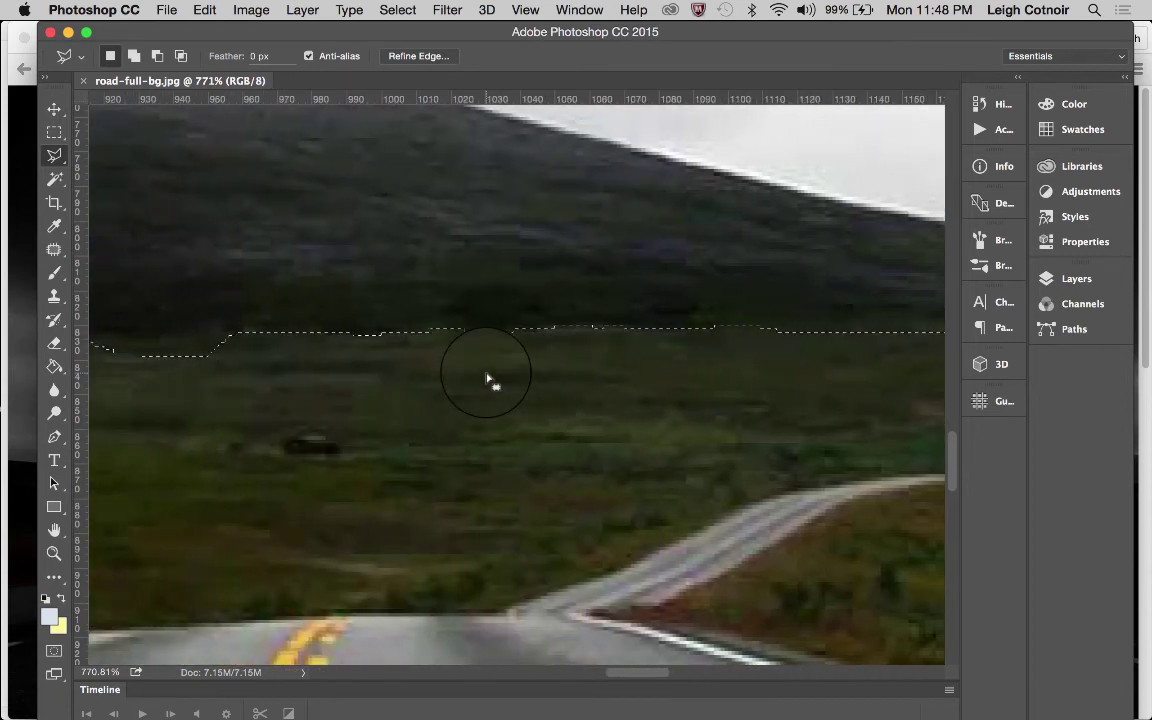
# - Subtract the raised bump of rear hill from the selection edge near the photo's far left with the Polygonal Lasso
pyautogui.hscroll(-4, 487, 378)
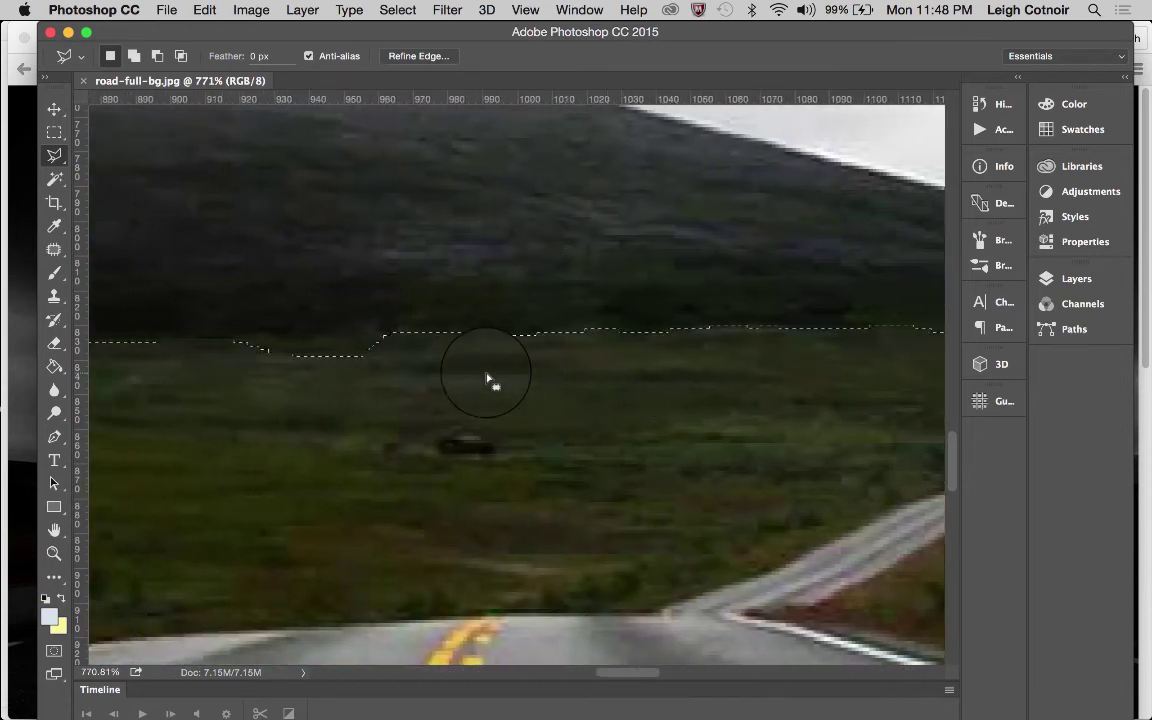
pyautogui.hscroll(-15, 487, 378)
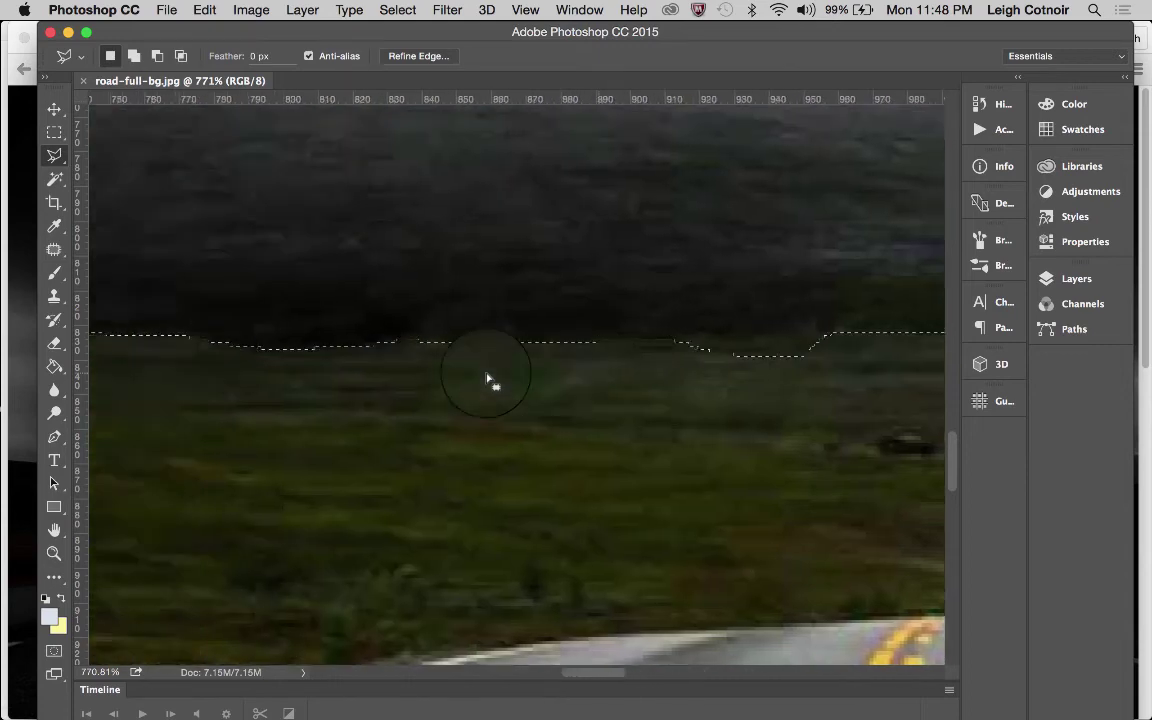
pyautogui.hscroll(-13, 487, 378)
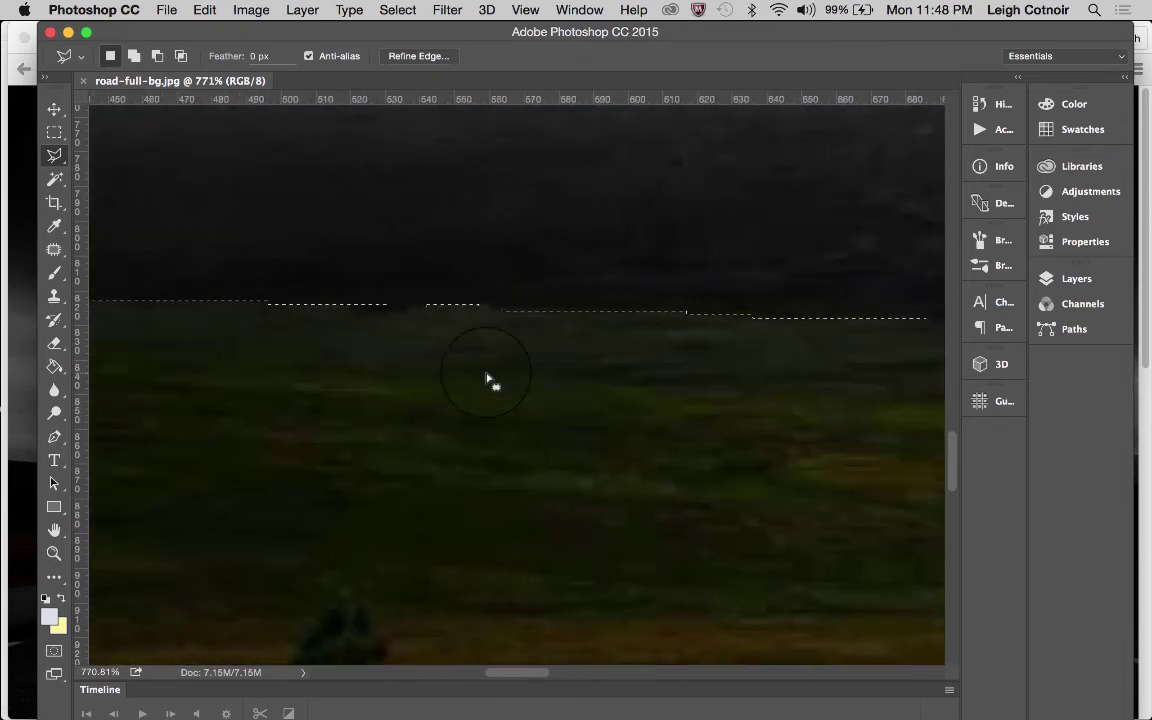
pyautogui.hscroll(-20, 487, 378)
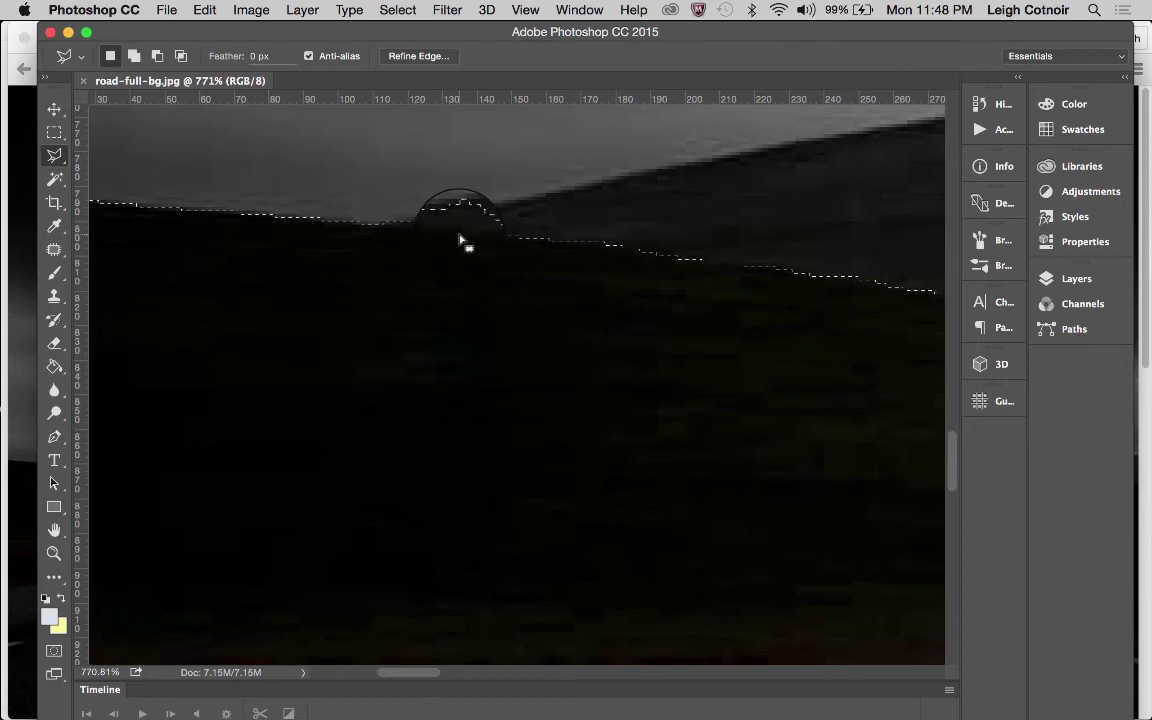
pyautogui.press('alt')
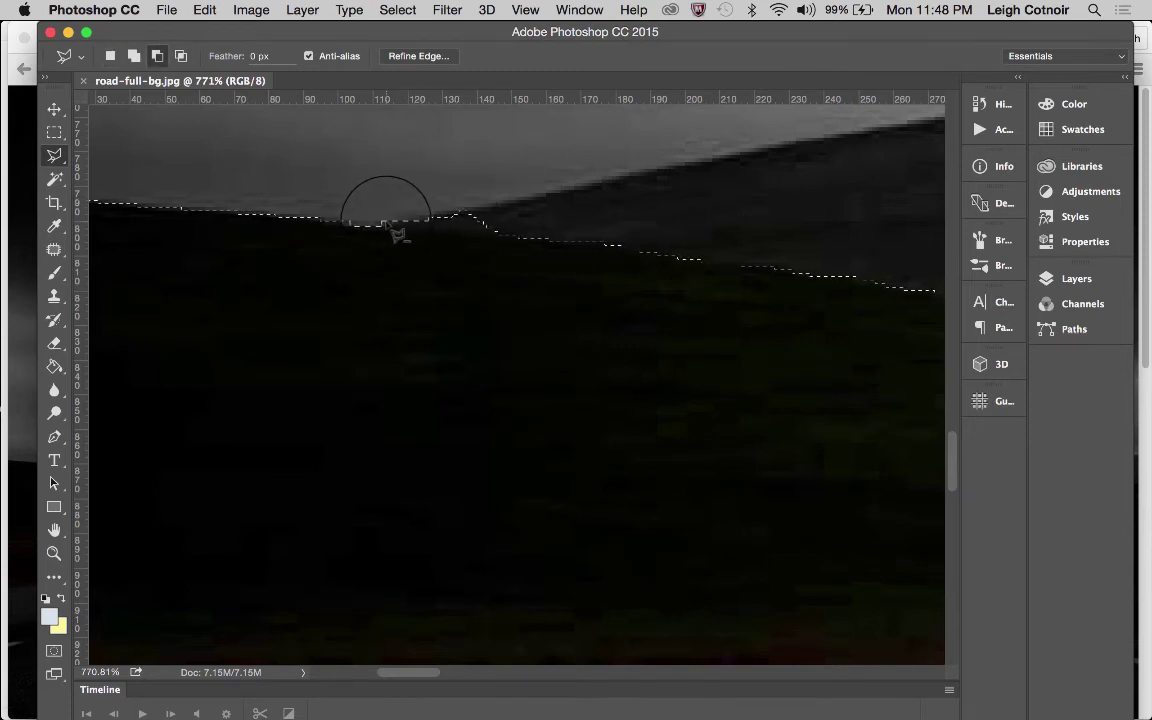
pyautogui.click(386, 223)
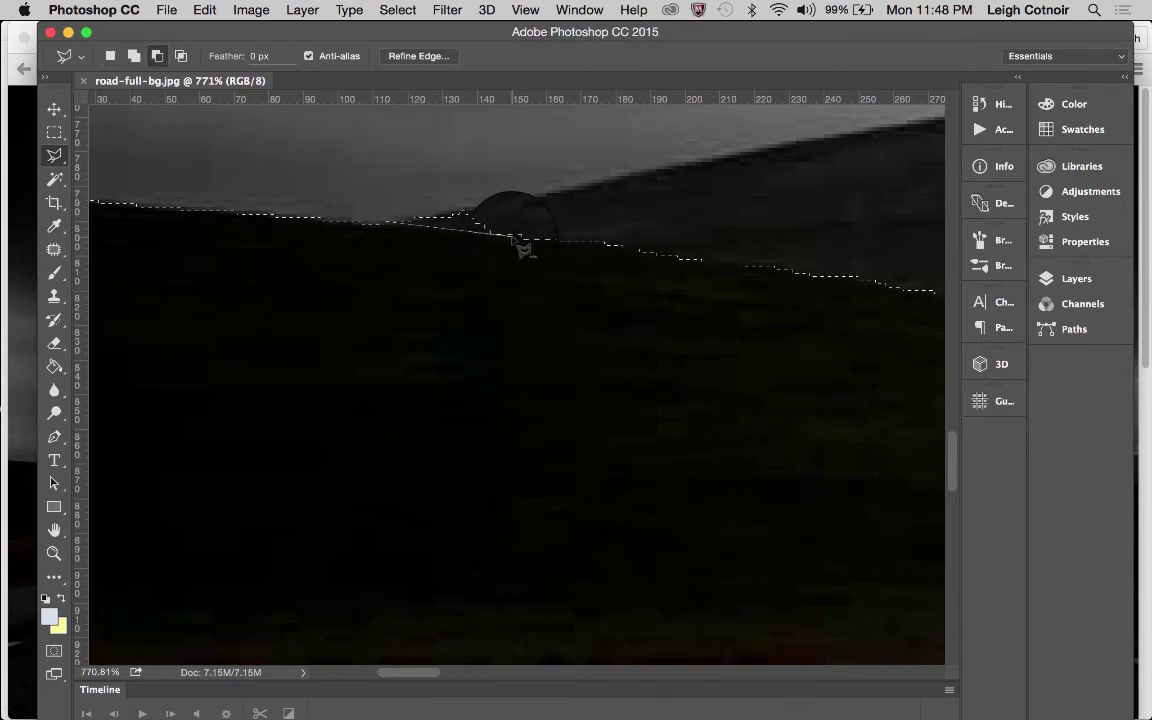
pyautogui.click(510, 236)
pyautogui.click(496, 199)
pyautogui.click(430, 197)
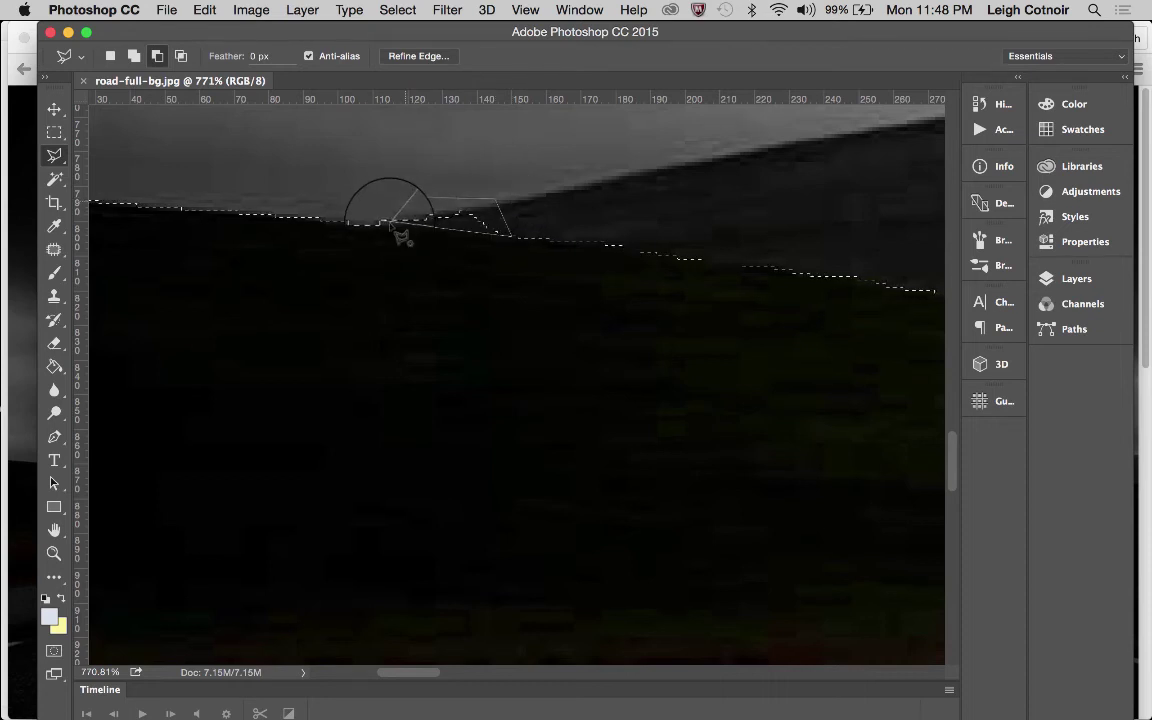
pyautogui.click(388, 223)
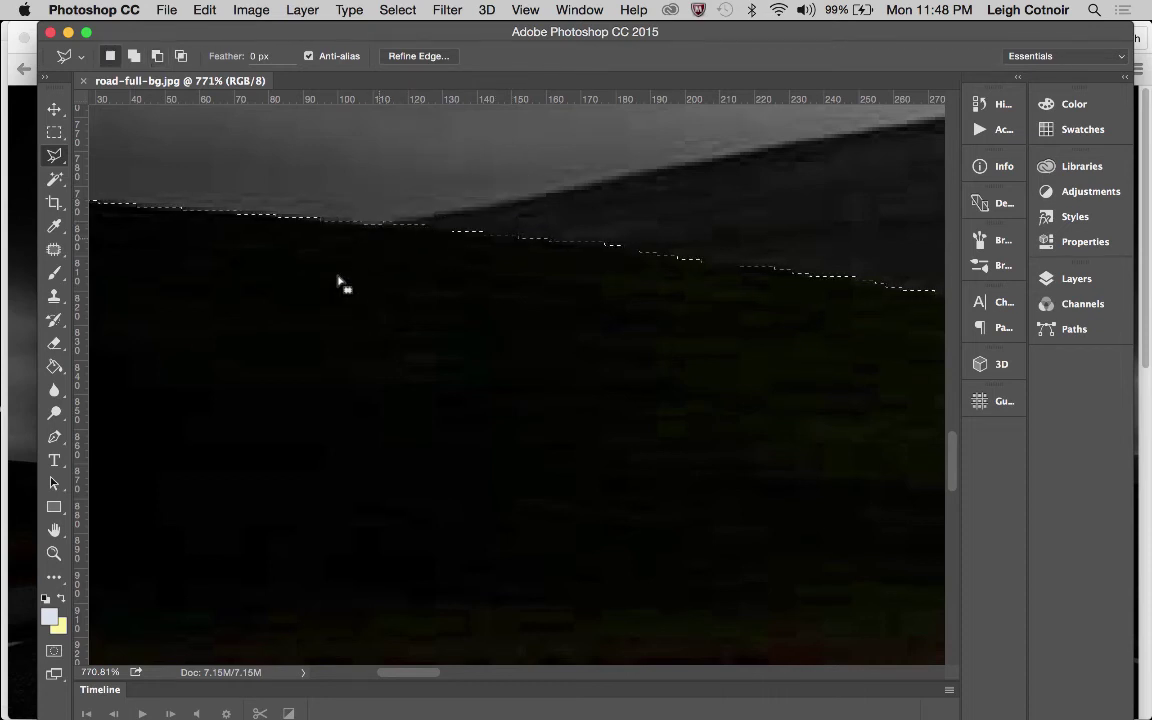
# - Add the unselected strip and hilltop corner along the photo's left border to the selection with the Polygonal Lasso, overshooting the canvas
pyautogui.hscroll(-10, 271, 304)
pyautogui.hscroll(3, 271, 304)
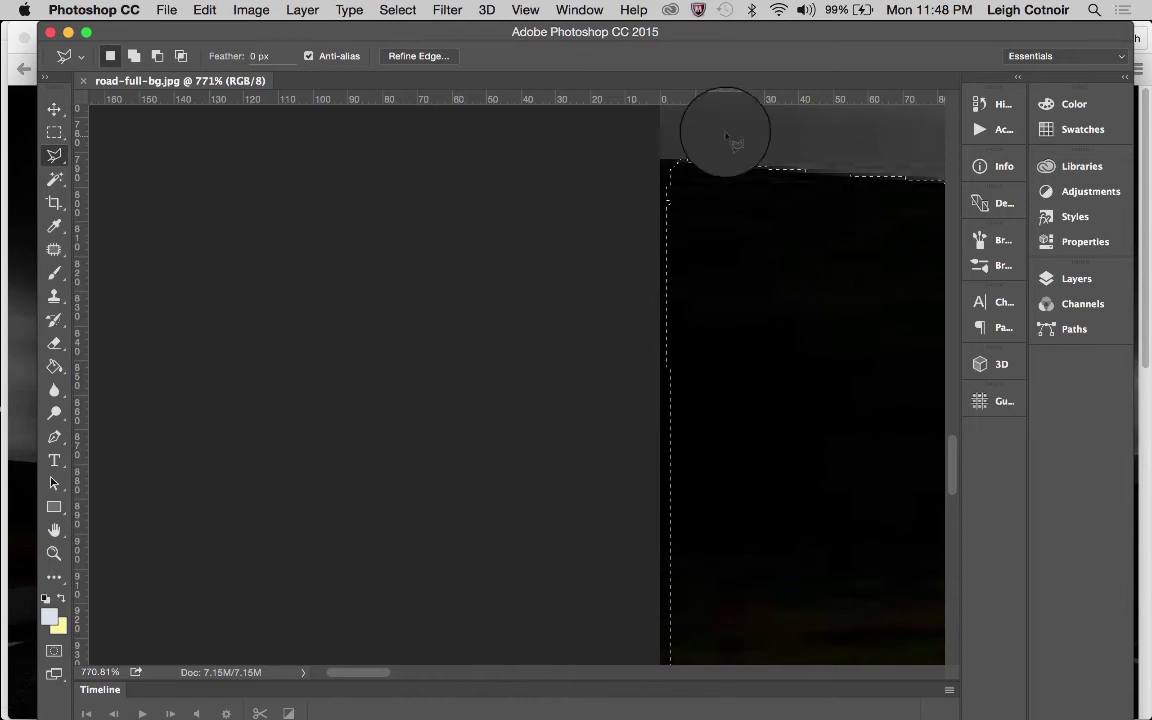
pyautogui.click(675, 187)
pyautogui.keyDown('shift'); pyautogui.click(660, 161); pyautogui.keyUp('shift')
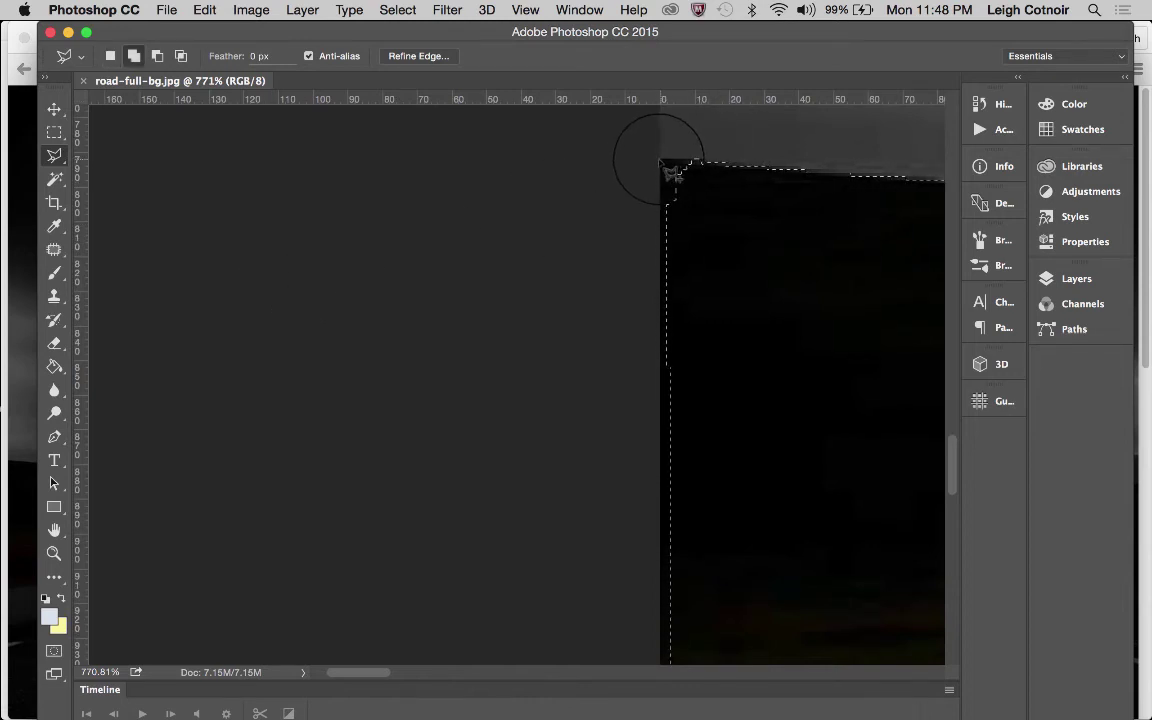
pyautogui.doubleClick(688, 161)
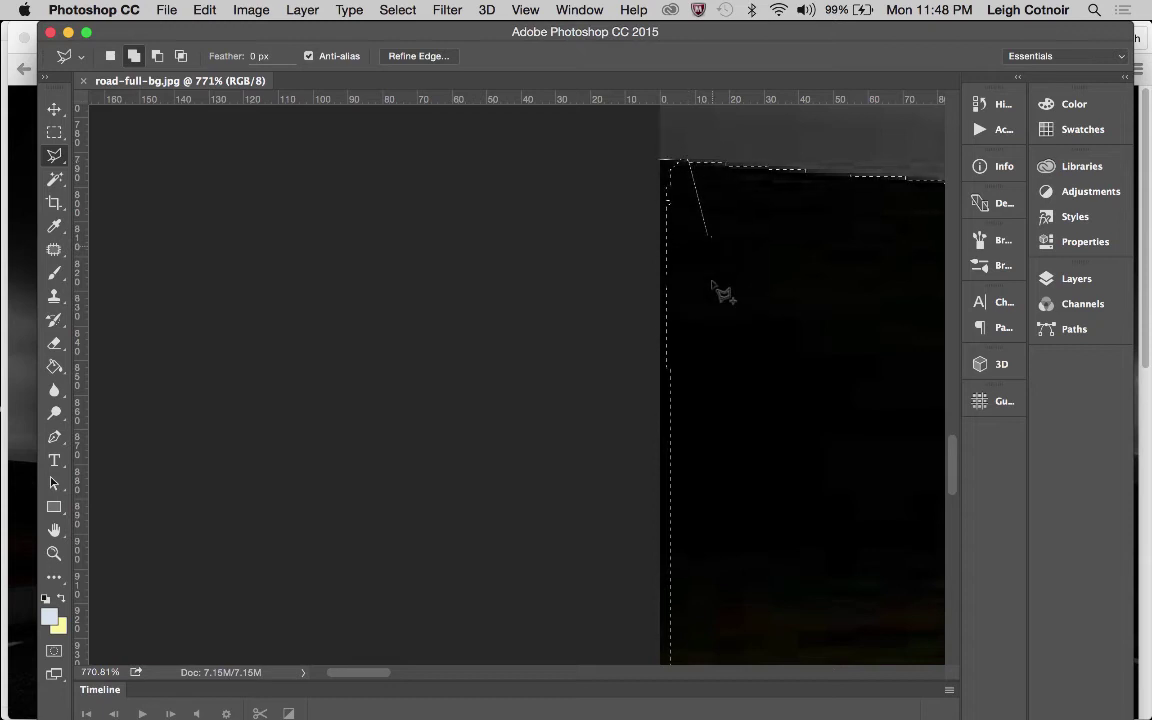
pyautogui.click(752, 648)
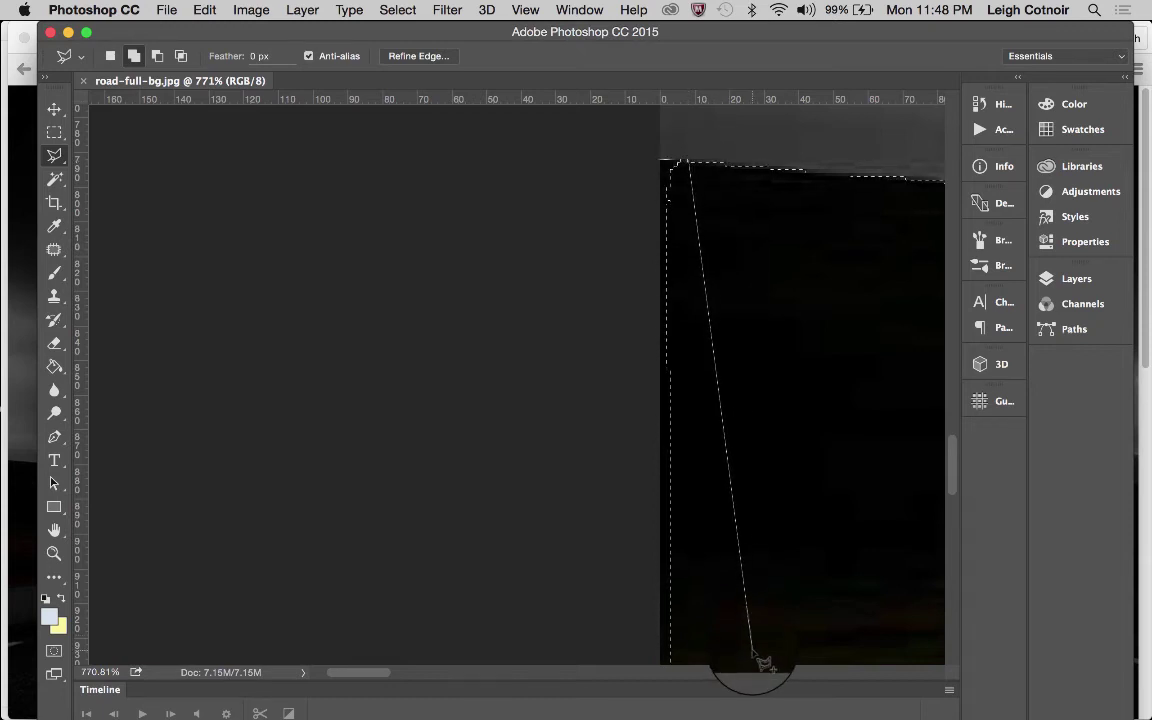
pyautogui.click(590, 630)
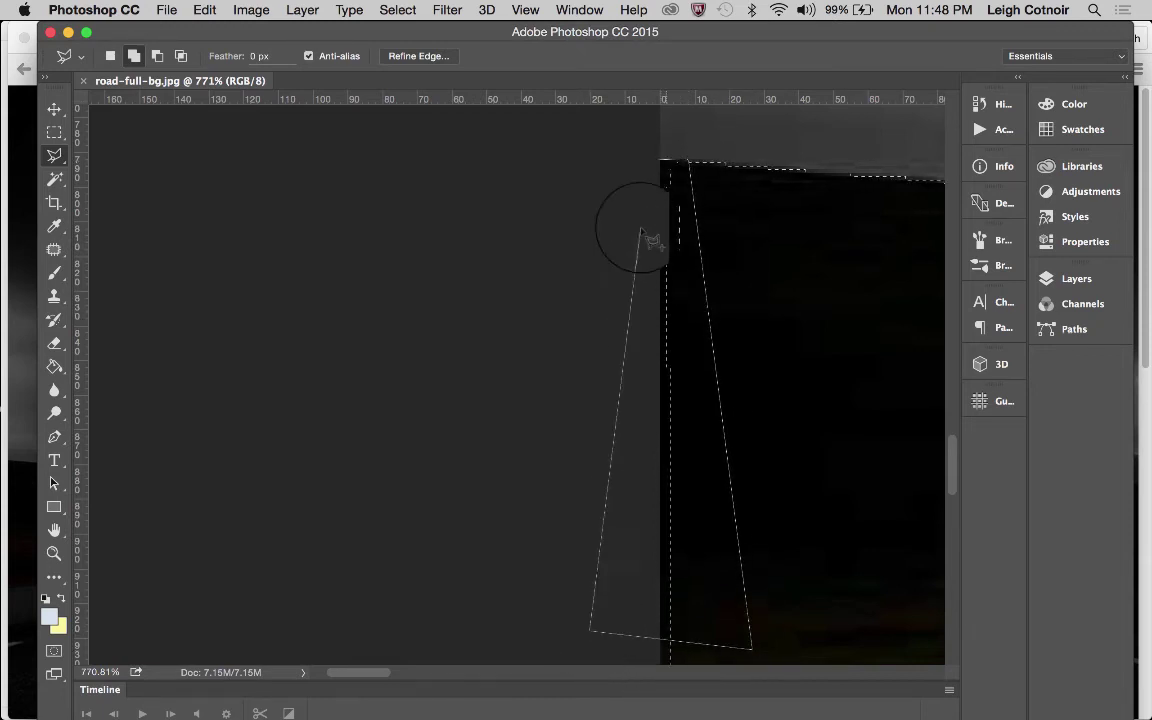
pyautogui.doubleClick(660, 166)
# - Add the remaining unselected slivers along the photo's lower side and bottom borders to the selection with the Rectangular Marquee, working at 66.7% zoom
pyautogui.scroll(-4, 674, 370)
pyautogui.hscroll(3, 674, 370)
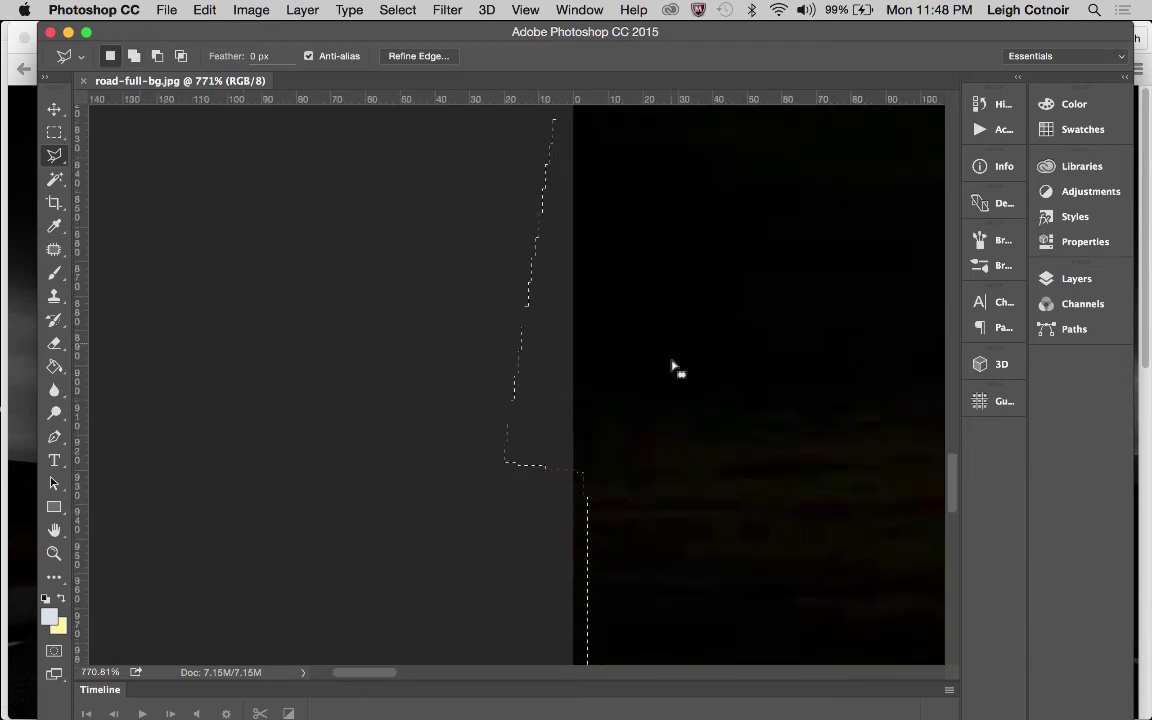
pyautogui.click(54, 553)
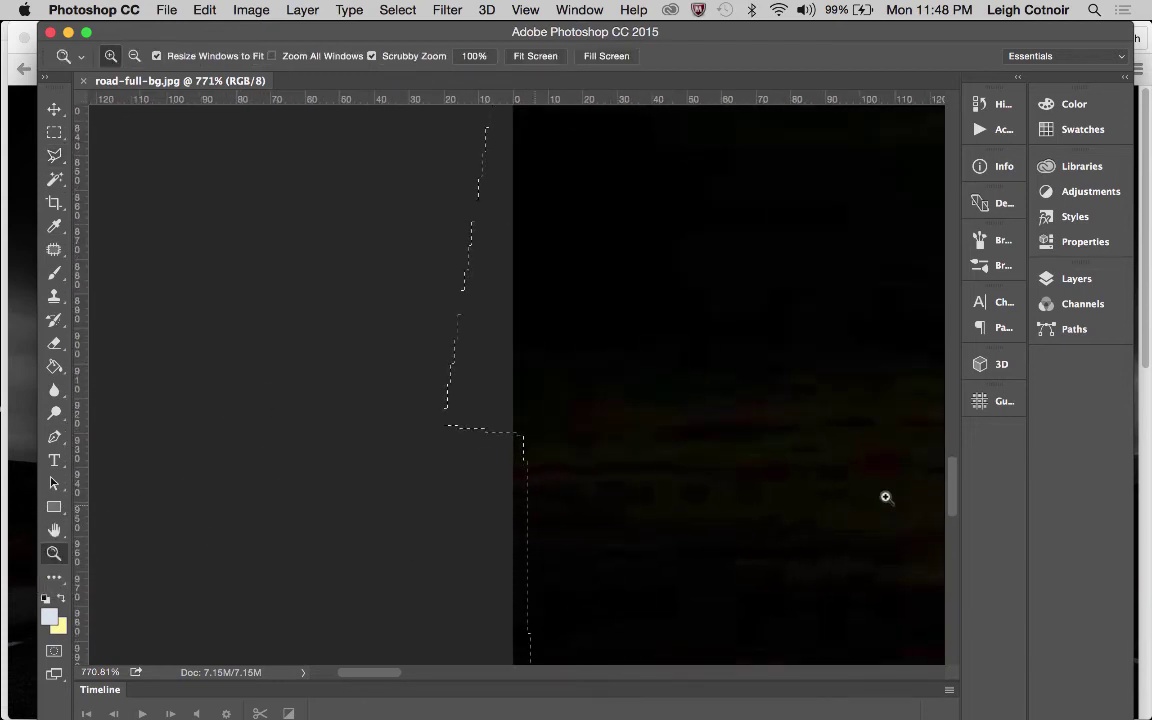
pyautogui.keyDown('alt'); pyautogui.click(888, 468); pyautogui.keyUp('alt')
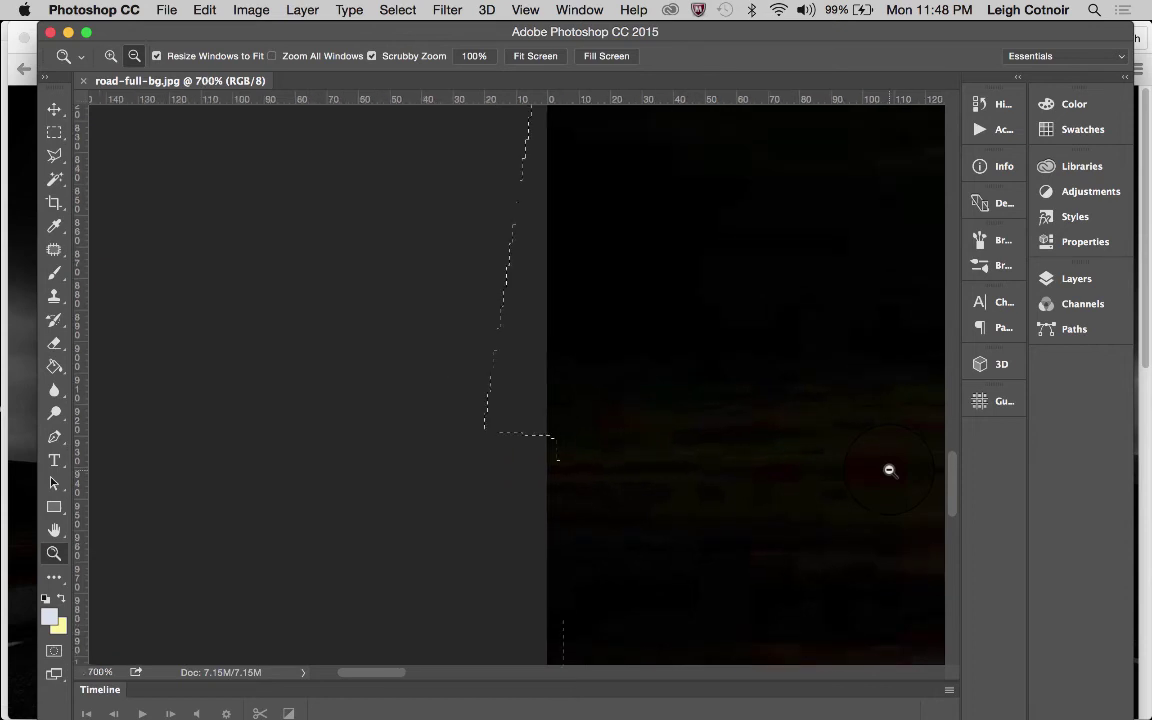
pyautogui.keyDown('alt'); pyautogui.click(926, 468); pyautogui.keyUp('alt')
pyautogui.keyDown('alt'); pyautogui.click(926, 469); pyautogui.keyUp('alt')
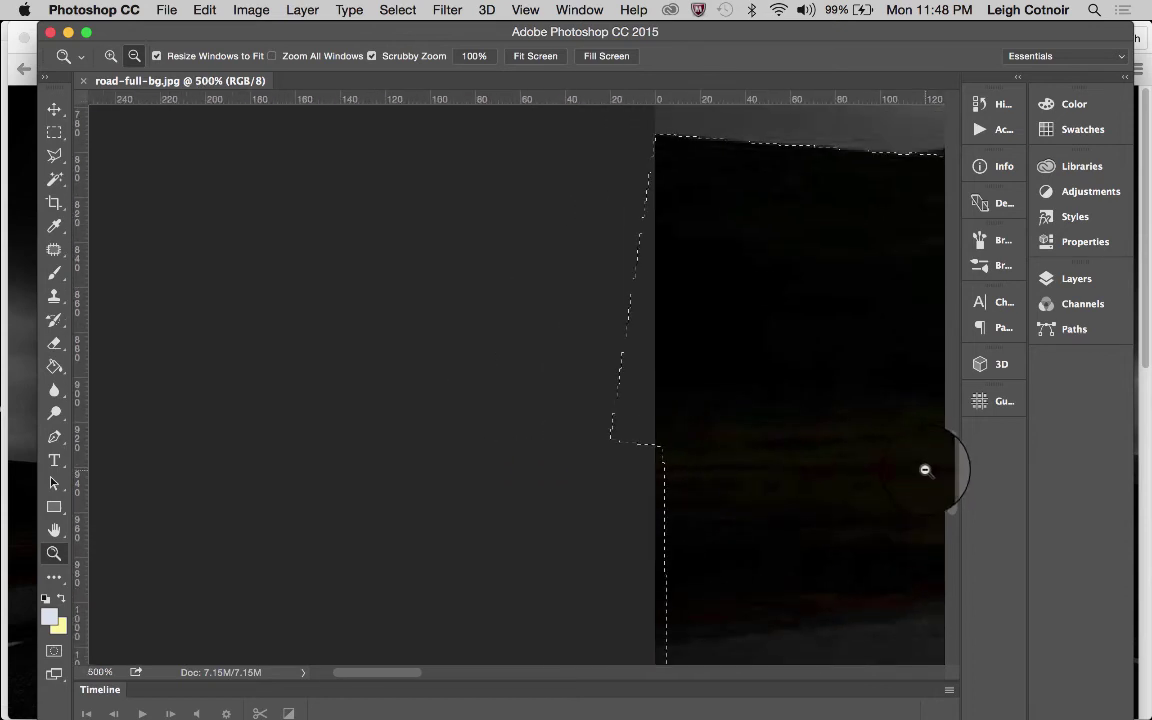
pyautogui.keyDown('alt'); pyautogui.click(926, 469); pyautogui.keyUp('alt')
pyautogui.hscroll(10, 926, 469)
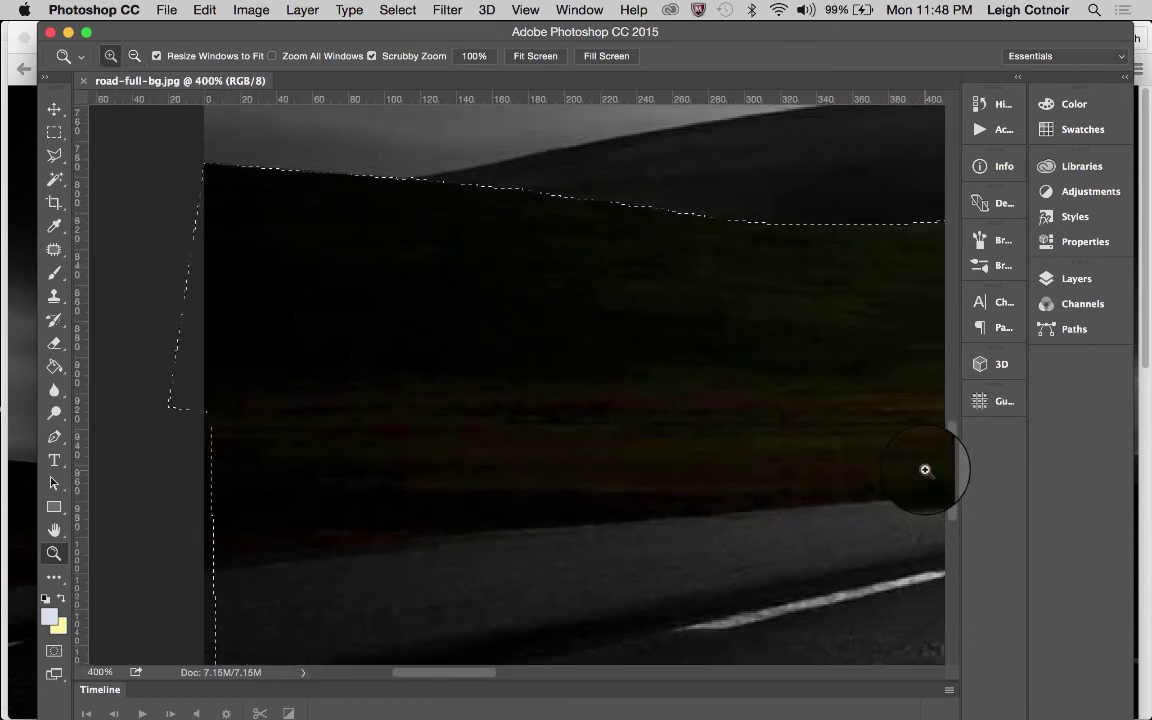
pyautogui.keyDown('alt'); pyautogui.click(845, 464); pyautogui.keyUp('alt')
pyautogui.keyDown('alt'); pyautogui.click(845, 464); pyautogui.keyUp('alt')
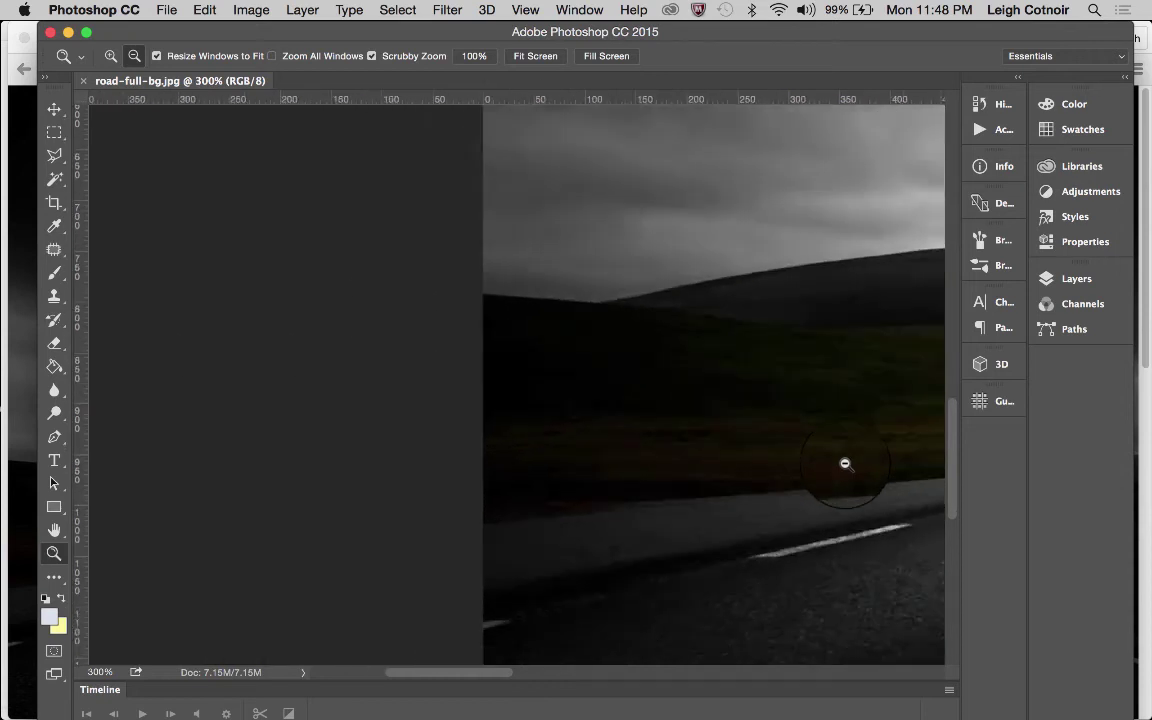
pyautogui.keyDown('alt'); pyautogui.click(892, 478); pyautogui.keyUp('alt')
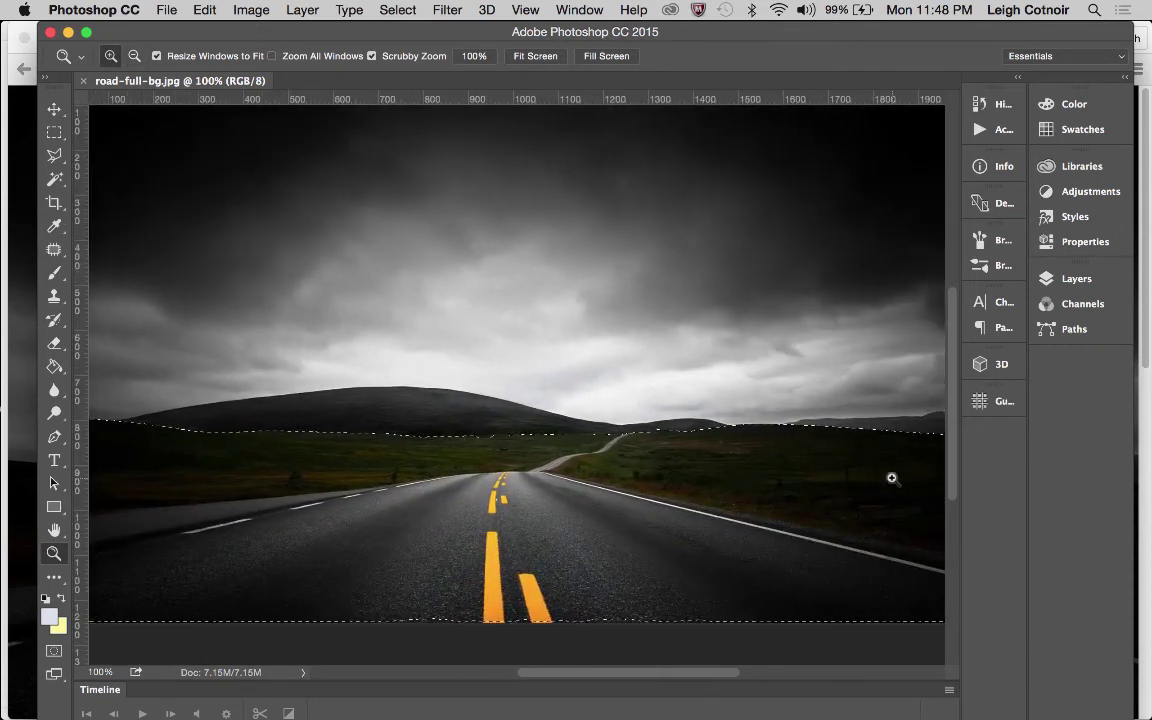
pyautogui.keyDown('alt'); pyautogui.click(702, 483); pyautogui.keyUp('alt')
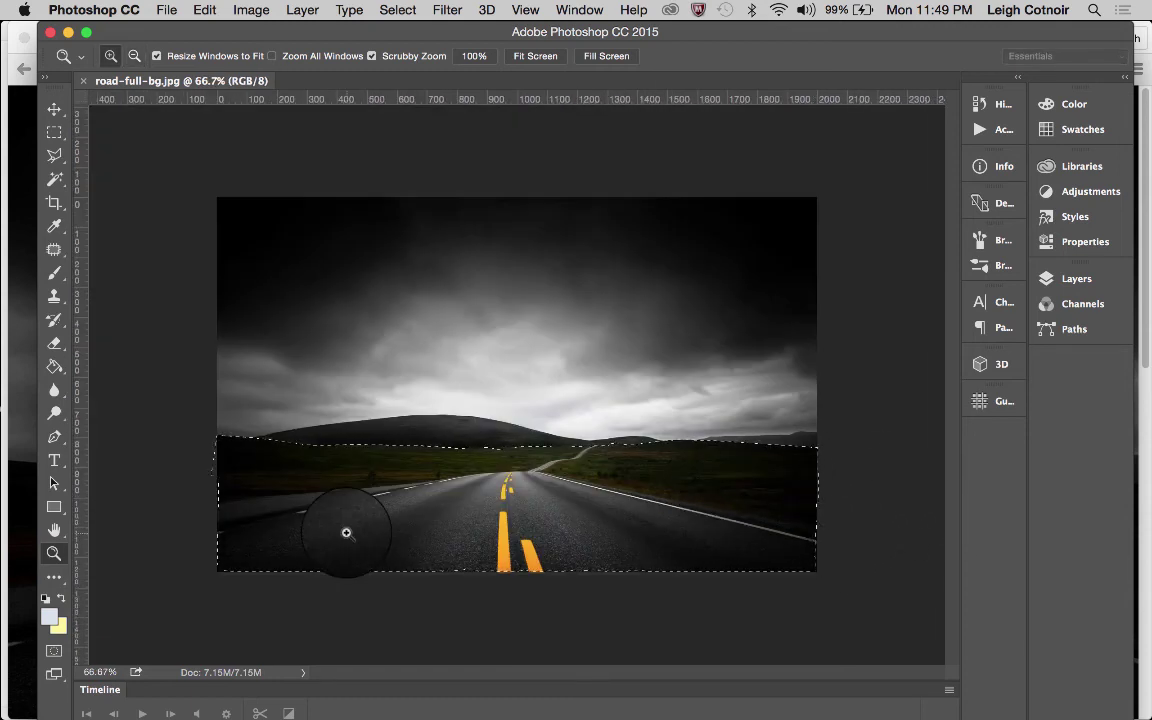
pyautogui.click(55, 134)
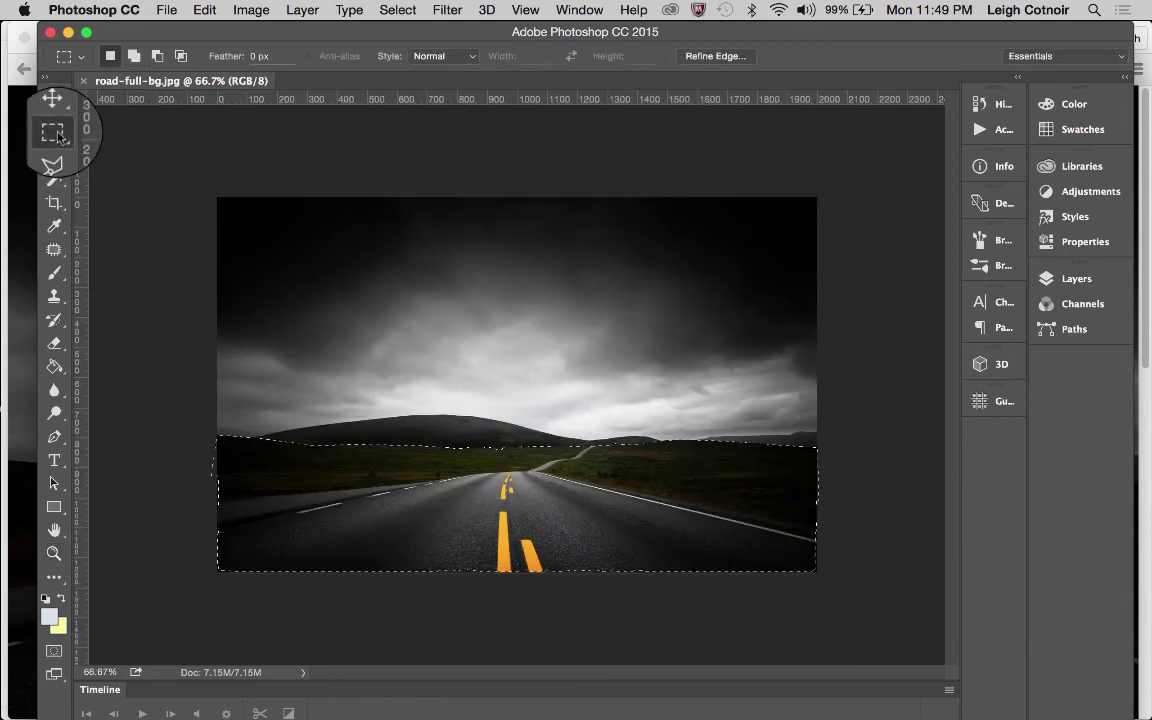
pyautogui.press('shift')
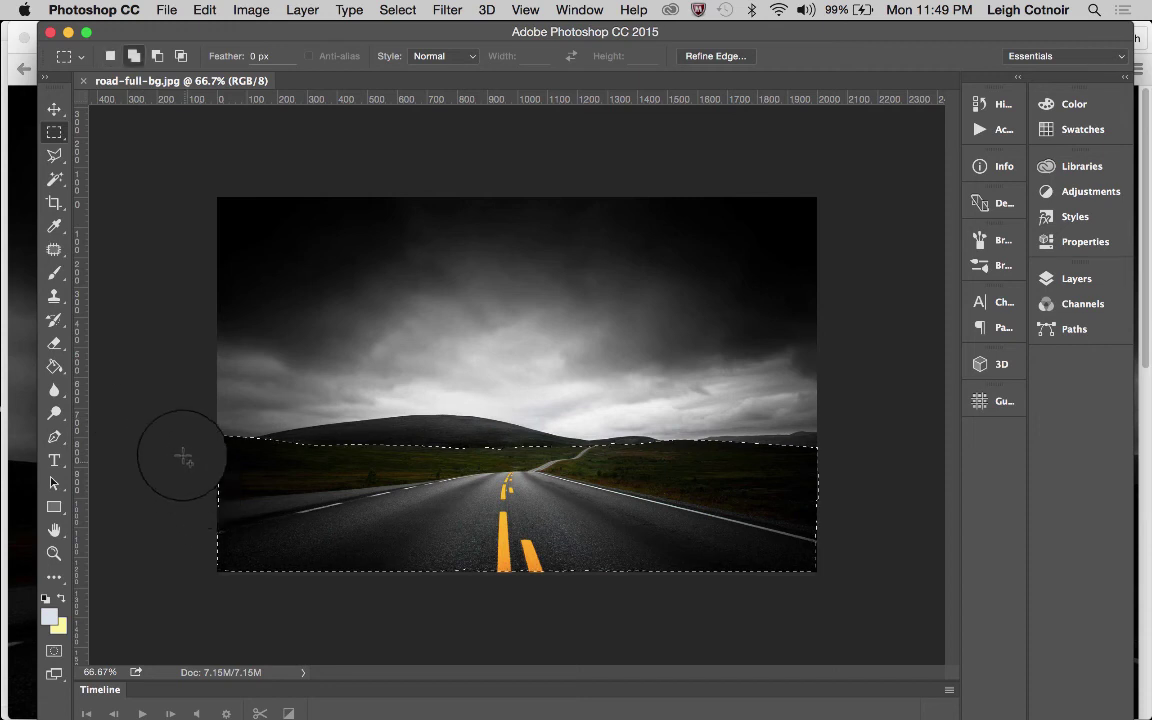
pyautogui.moveTo(193, 466); pyautogui.dragTo(205, 471)
pyautogui.moveTo(414, 533); pyautogui.dragTo(940, 655)
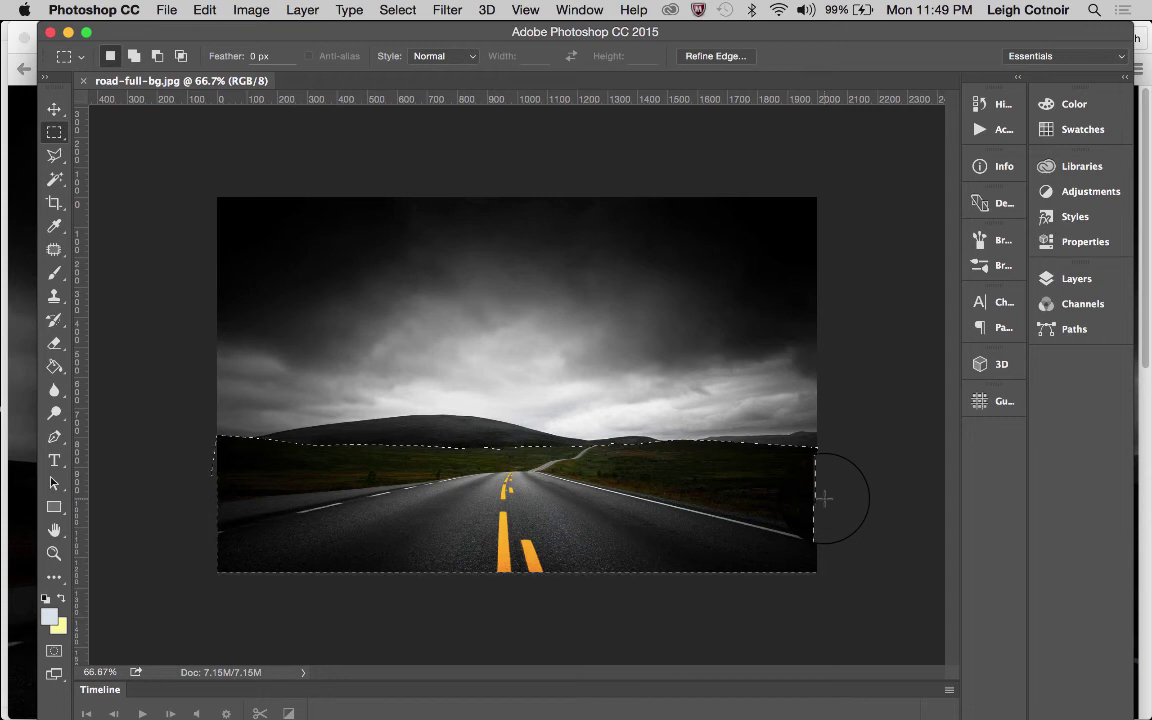
# - Show the document's layers and check where the Layers panel is enabled among the workspace panels
pyautogui.click(1070, 282)
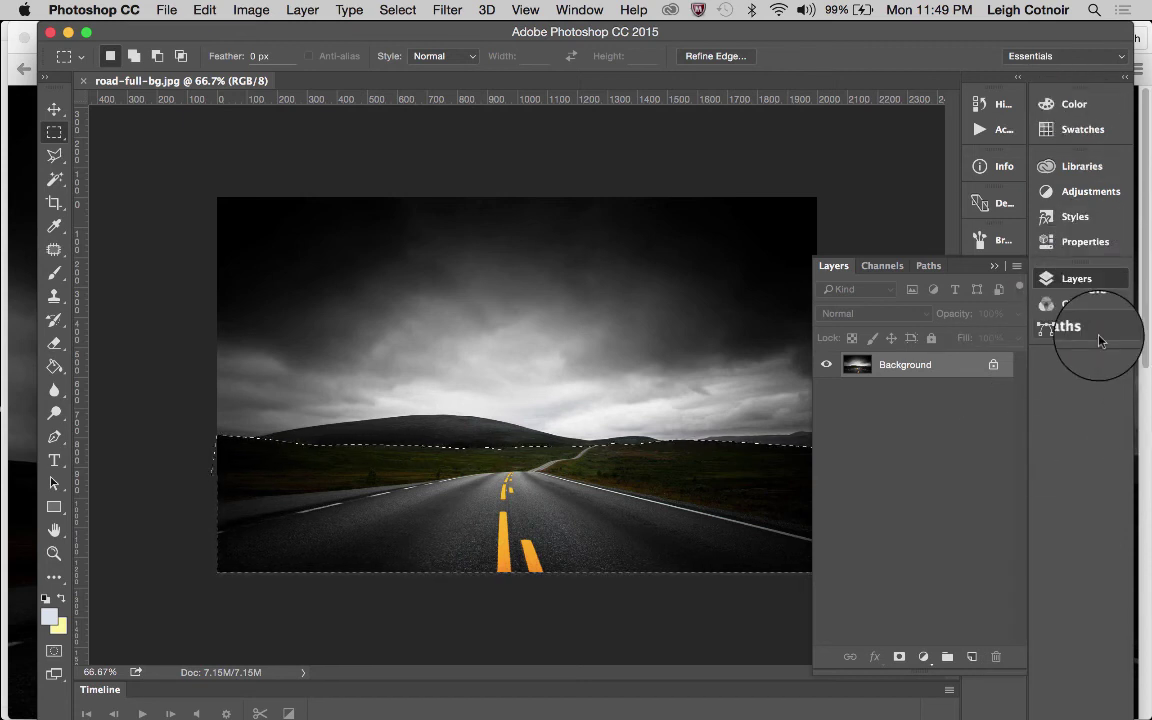
pyautogui.click(580, 10)
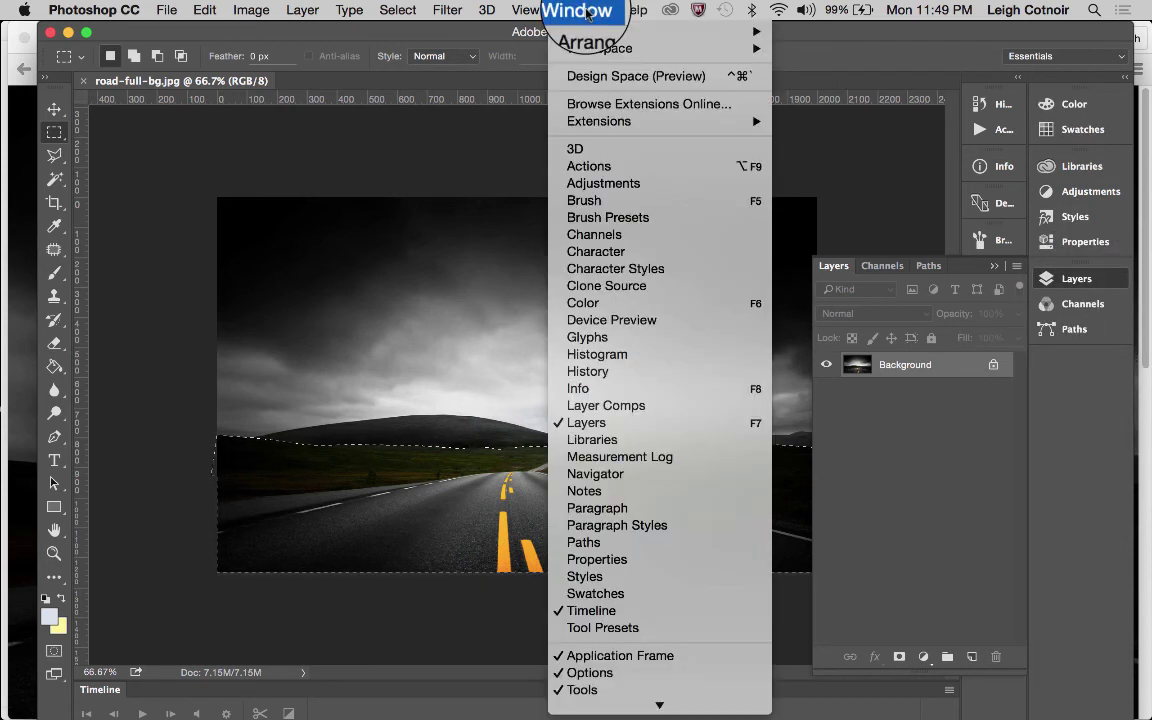
pyautogui.click(932, 467)
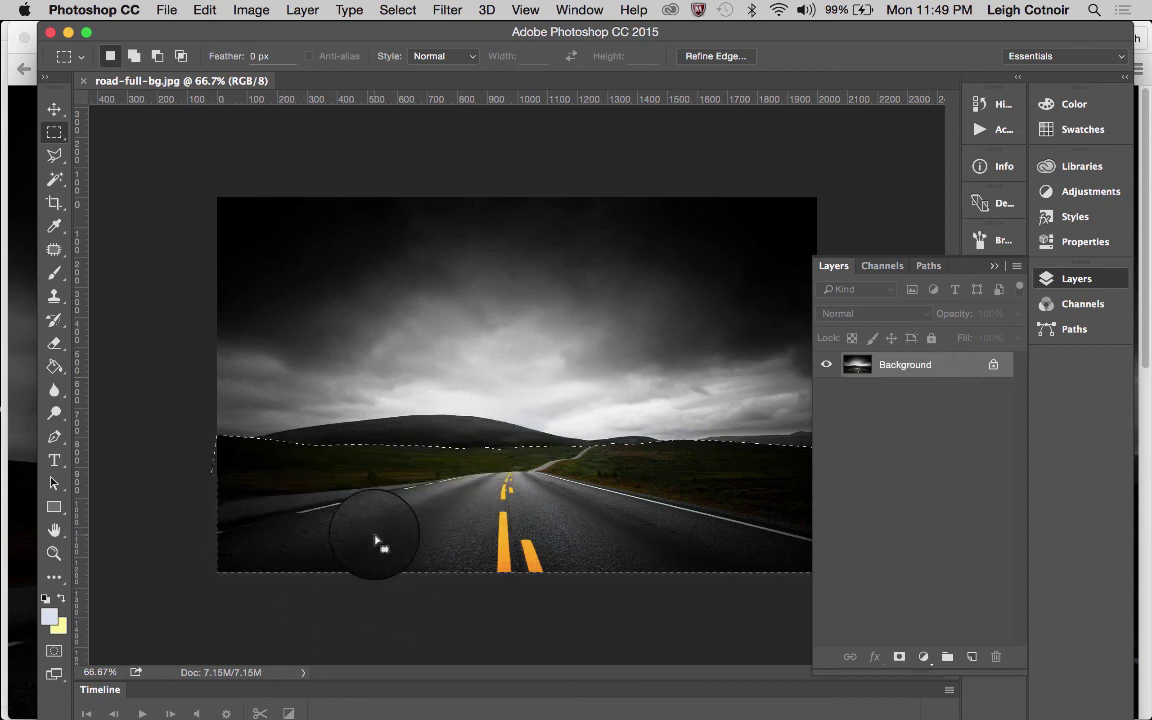
# - Save the foreground selection as a new channel named bottom-road in road-full-bg.jpg
pyautogui.click(400, 10)
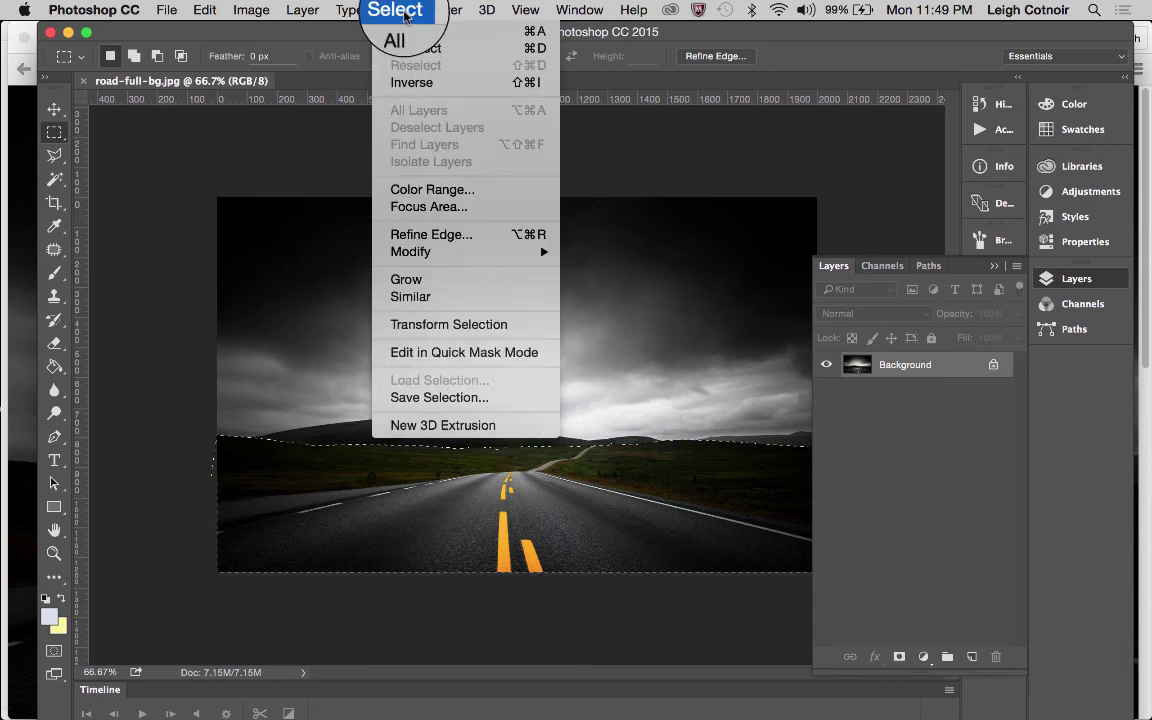
pyautogui.click(432, 397)
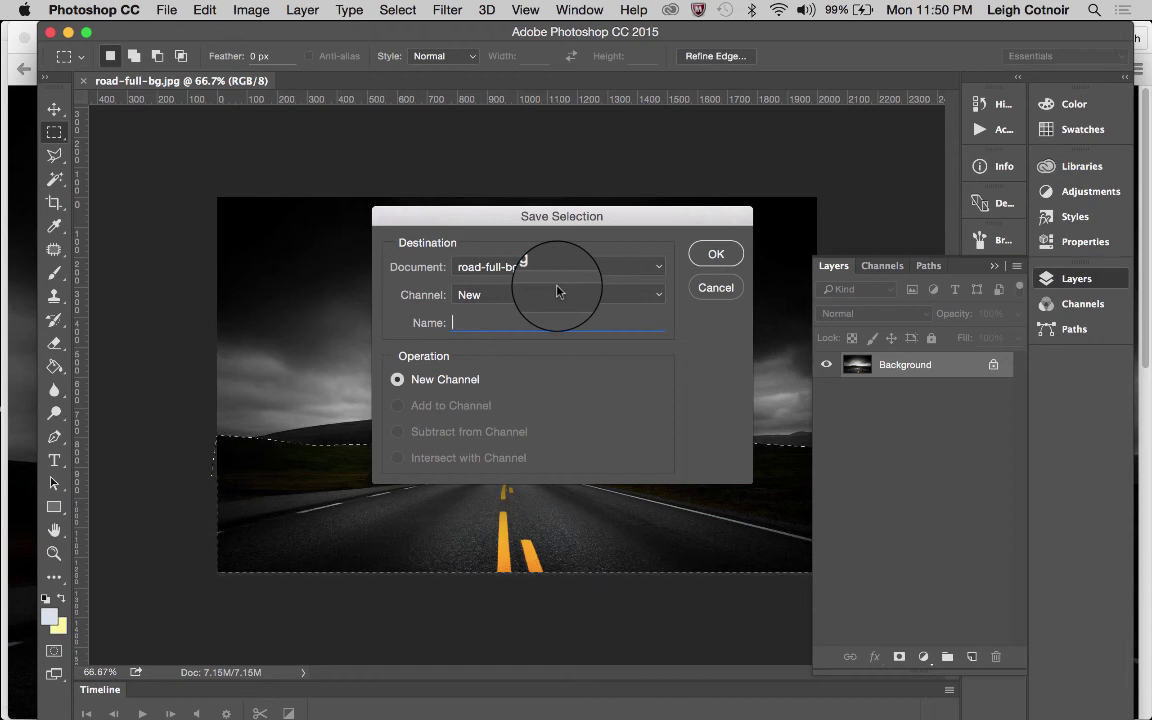
pyautogui.write('bg')
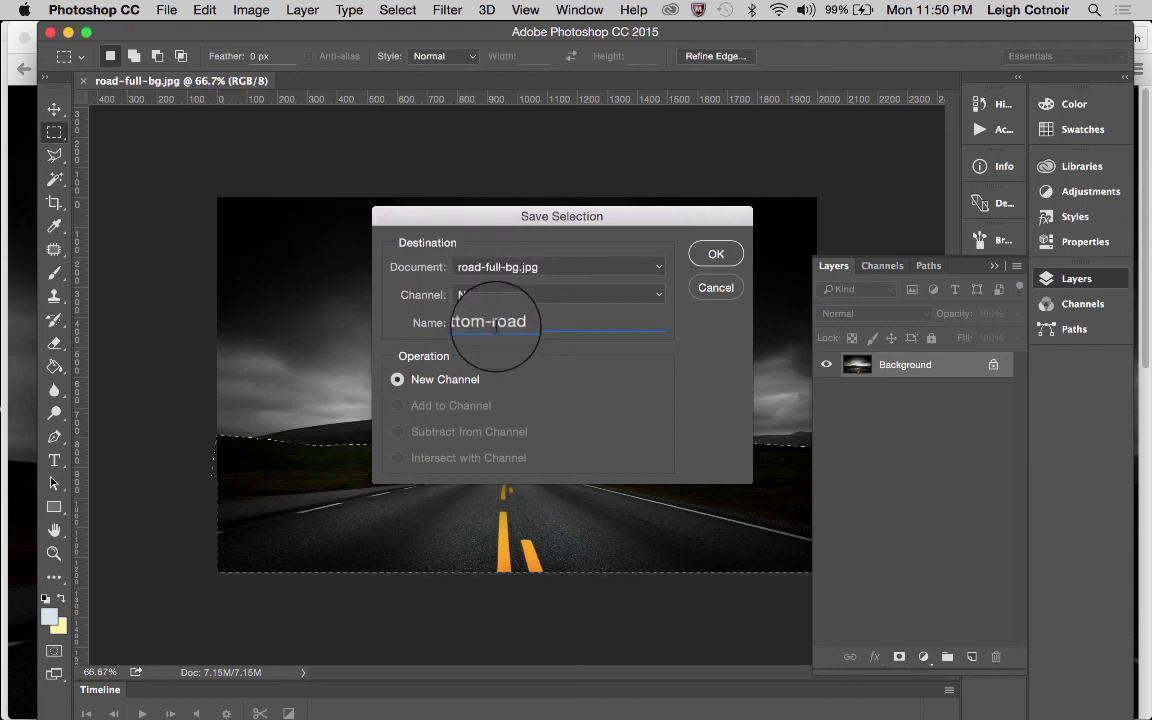
pyautogui.click(716, 254)
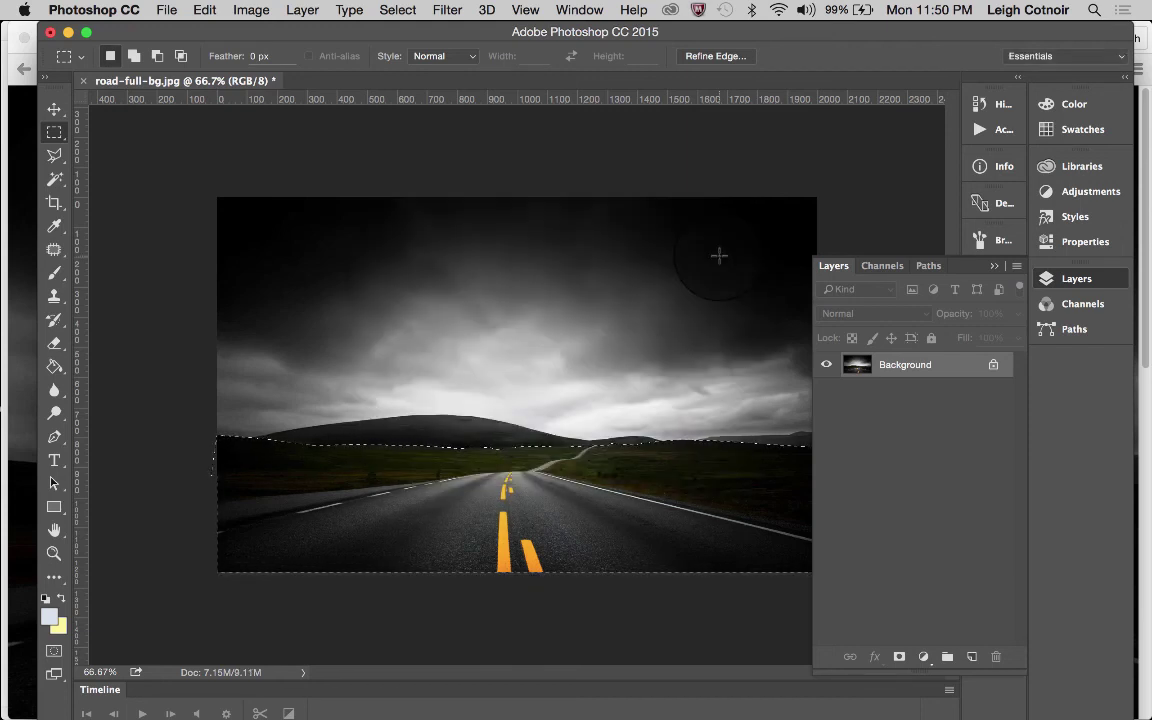
# - Deselect the foreground and look over the recorded selection states in the history
pyautogui.click(307, 252)
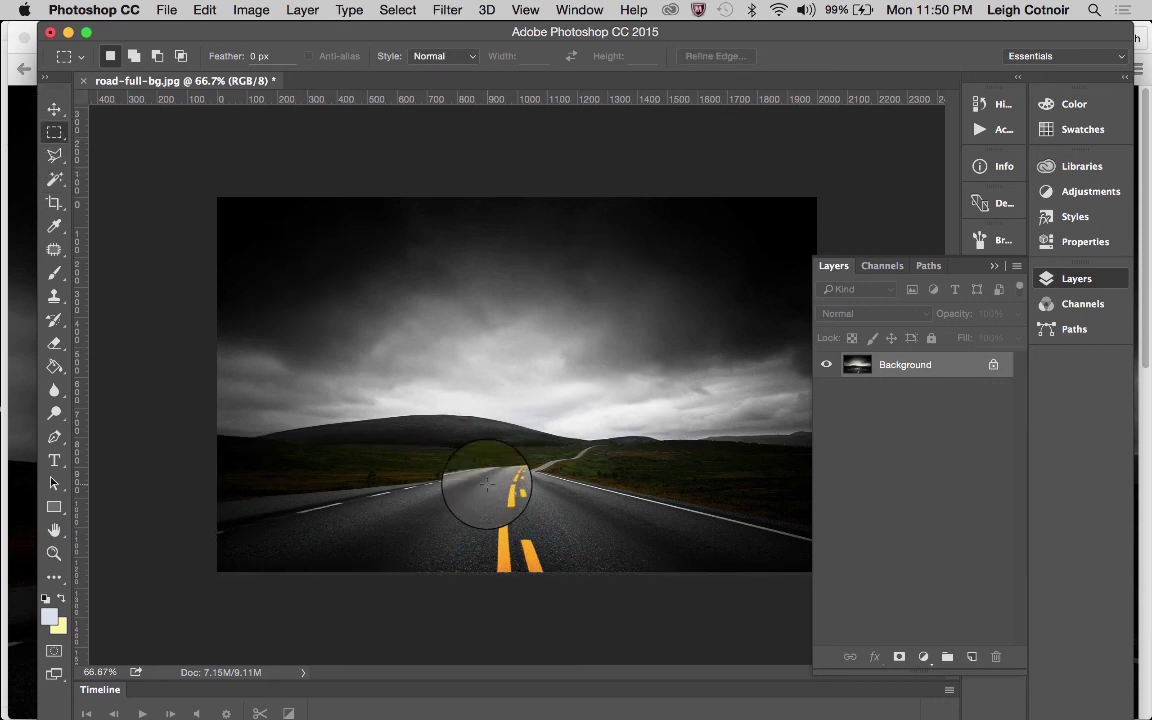
pyautogui.click(991, 113)
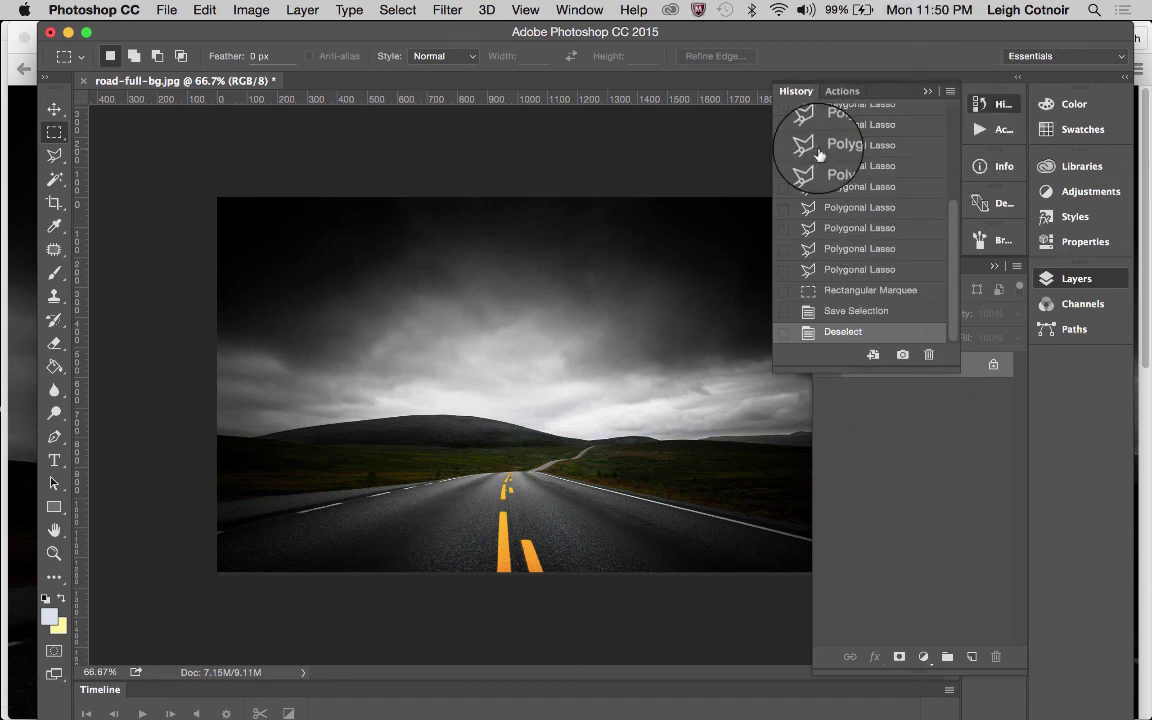
pyautogui.click(992, 106)
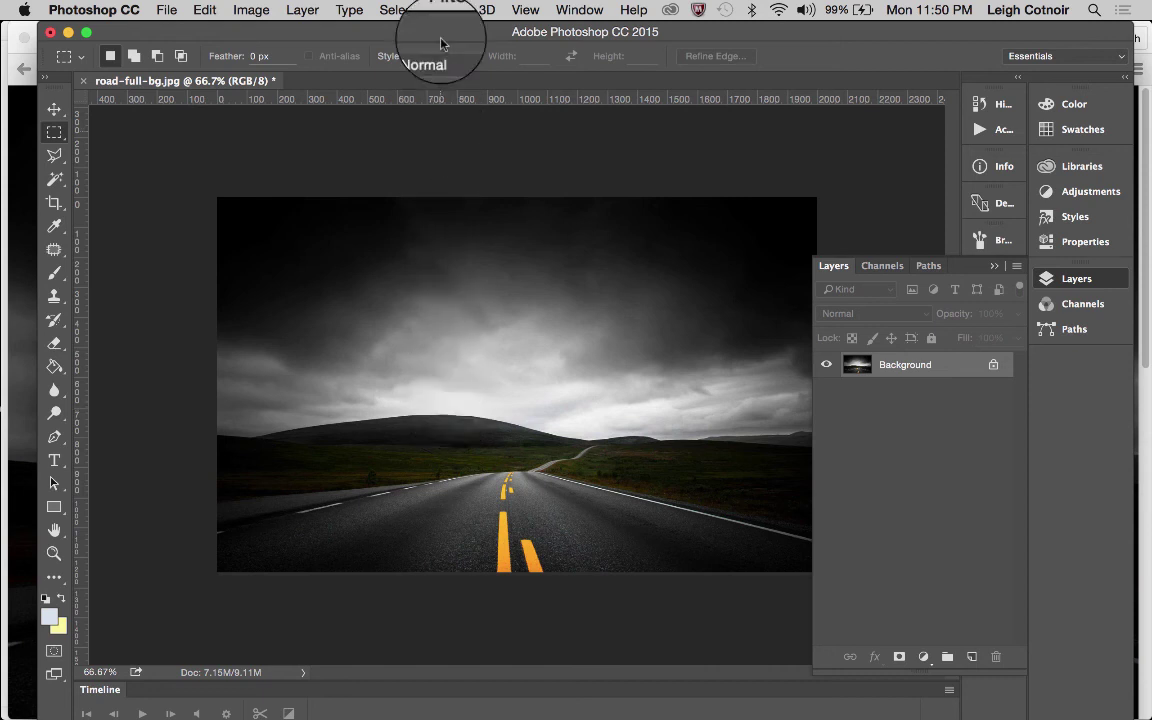
# - Load the saved bottom-road channel of road-full-bg.jpg as a new selection
pyautogui.click(395, 10)
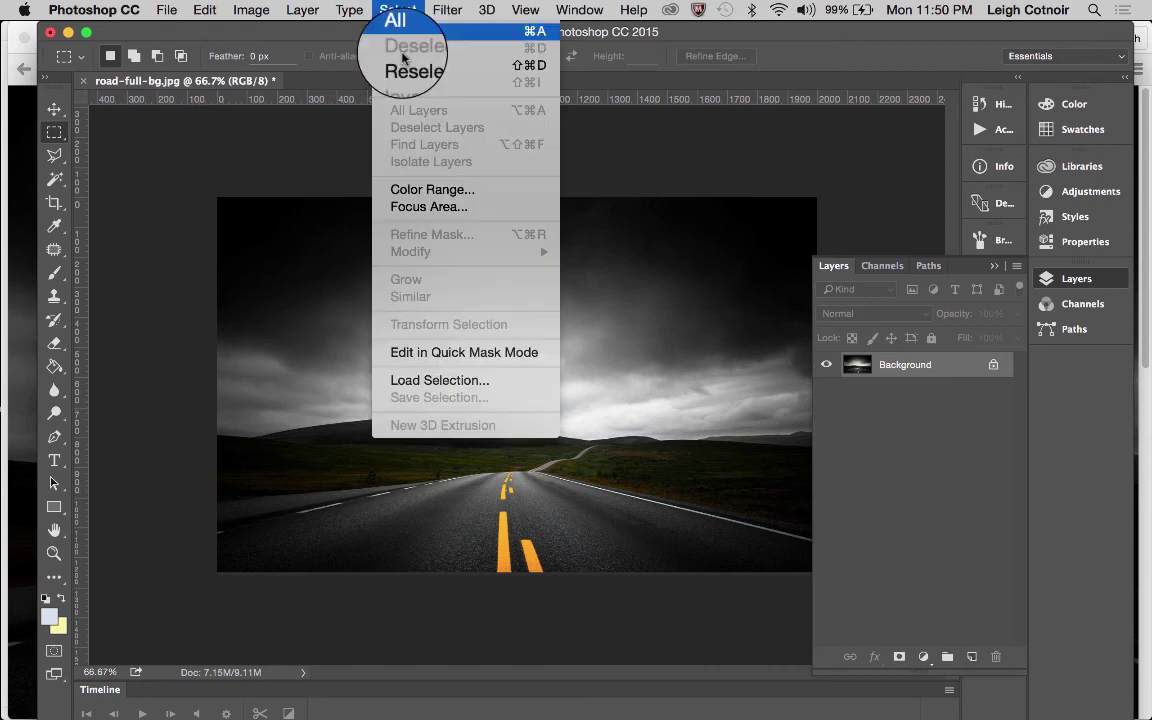
pyautogui.click(425, 380)
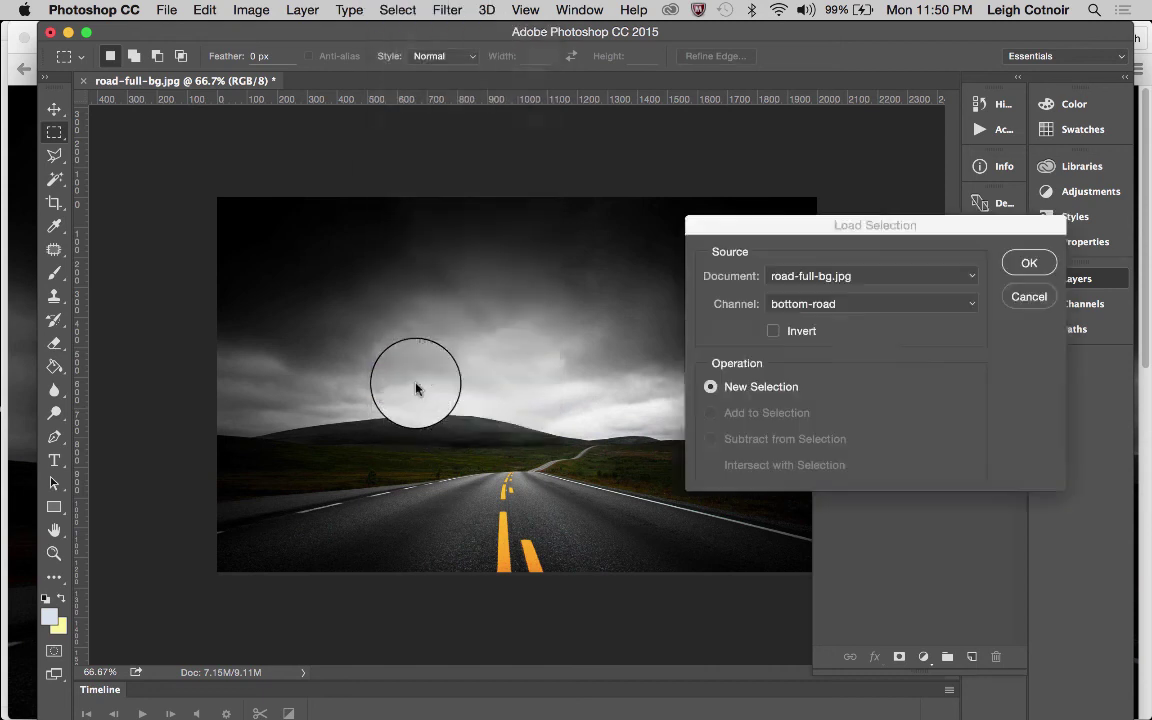
pyautogui.click(822, 303)
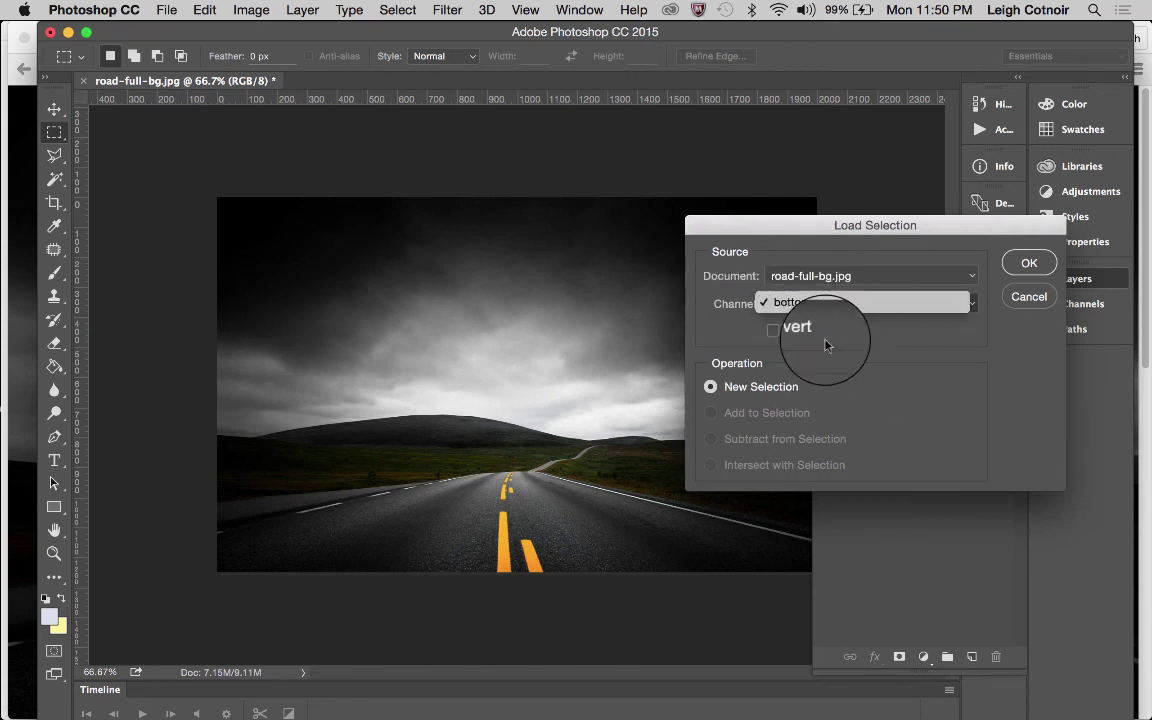
pyautogui.click(775, 302)
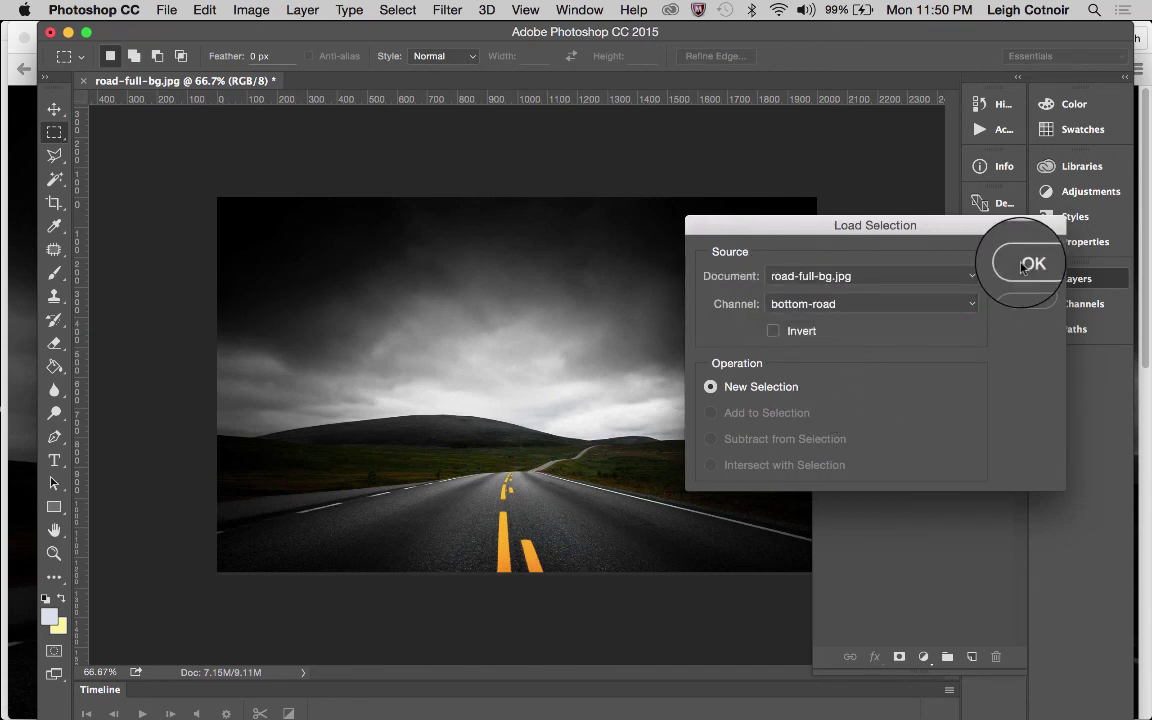
pyautogui.click(1023, 265)
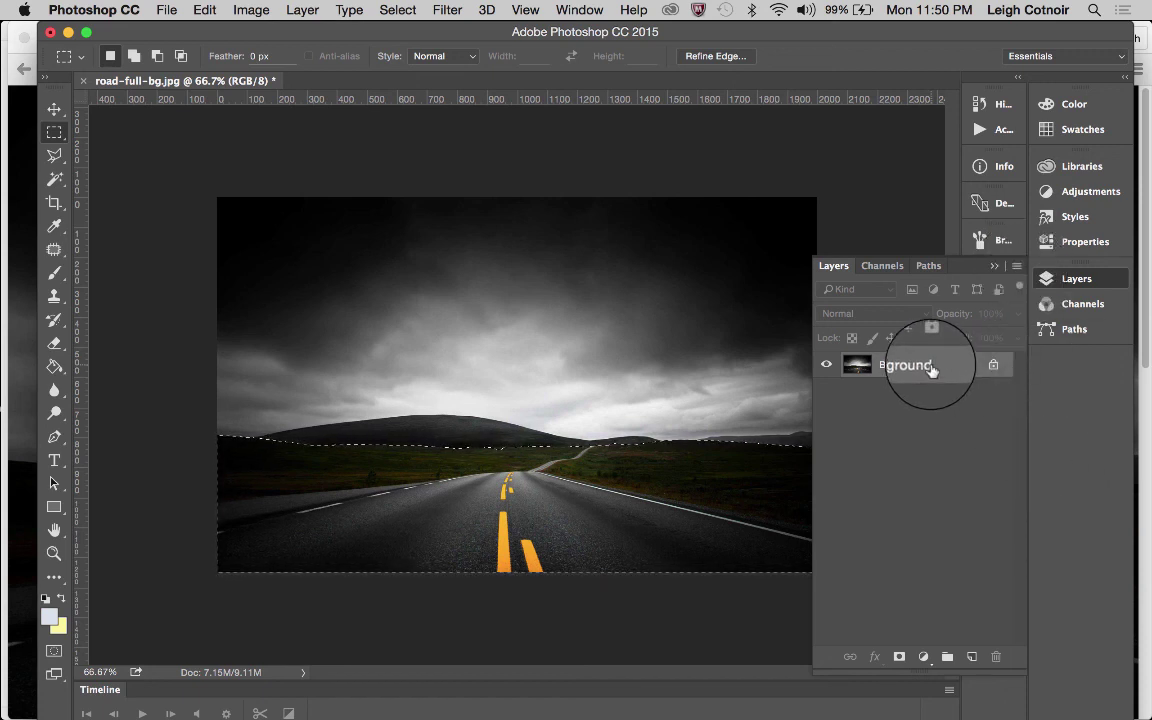
# - Duplicate the Background layer as a layer named bottom-road and hide the original Background layer
pyautogui.moveTo(931, 370); pyautogui.dragTo(971, 657)
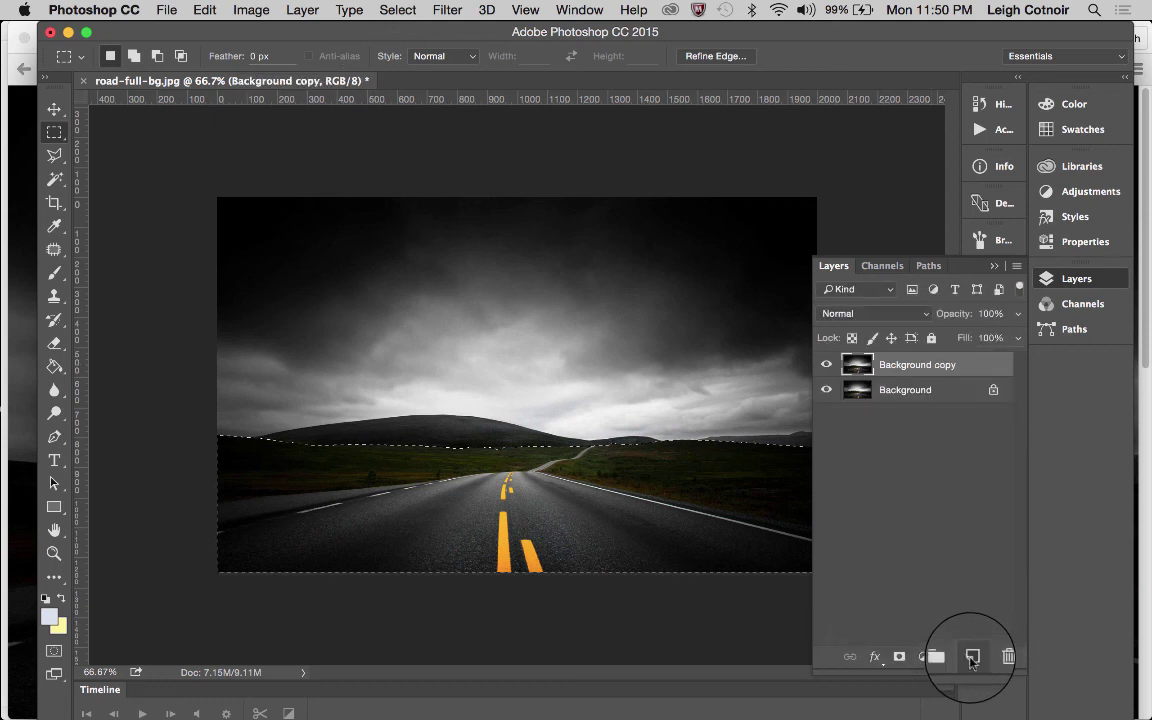
pyautogui.click(826, 391)
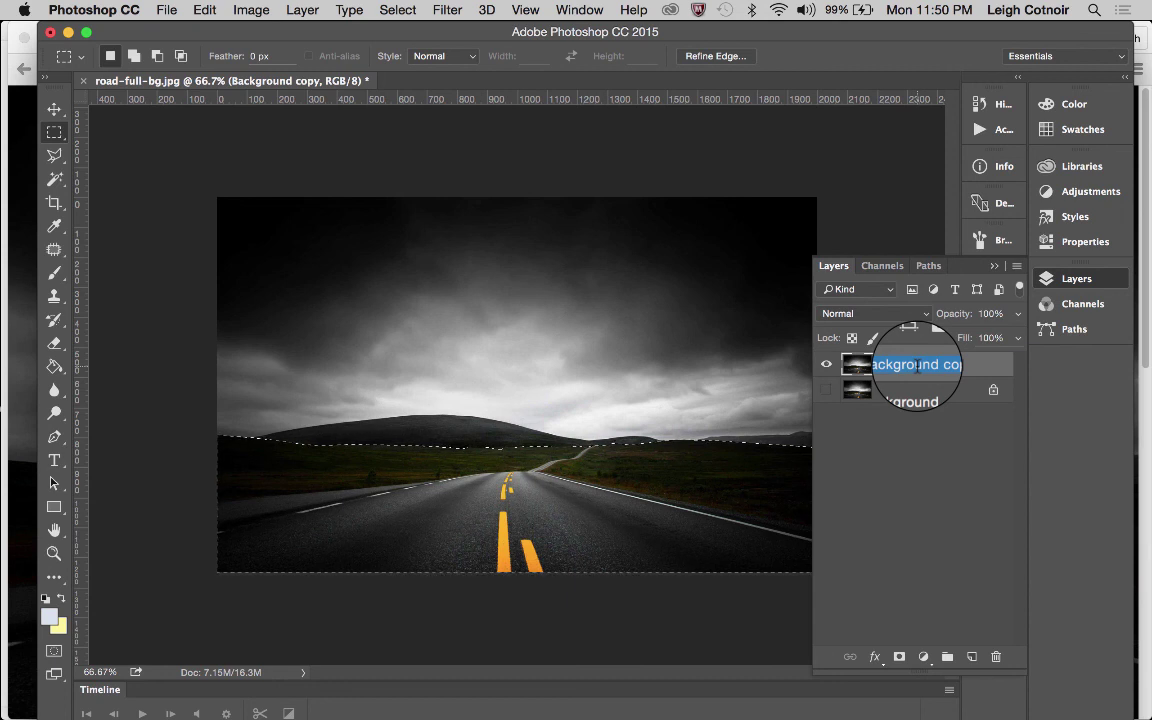
pyautogui.write('bottom-road')
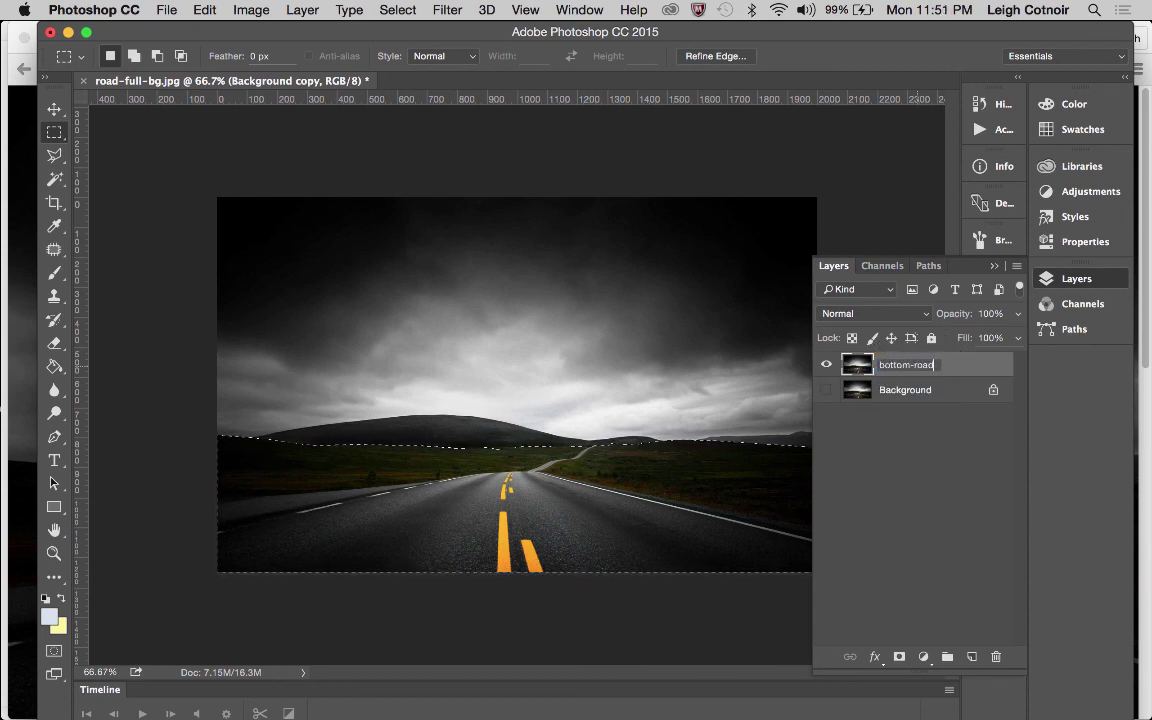
pyautogui.press('Return')
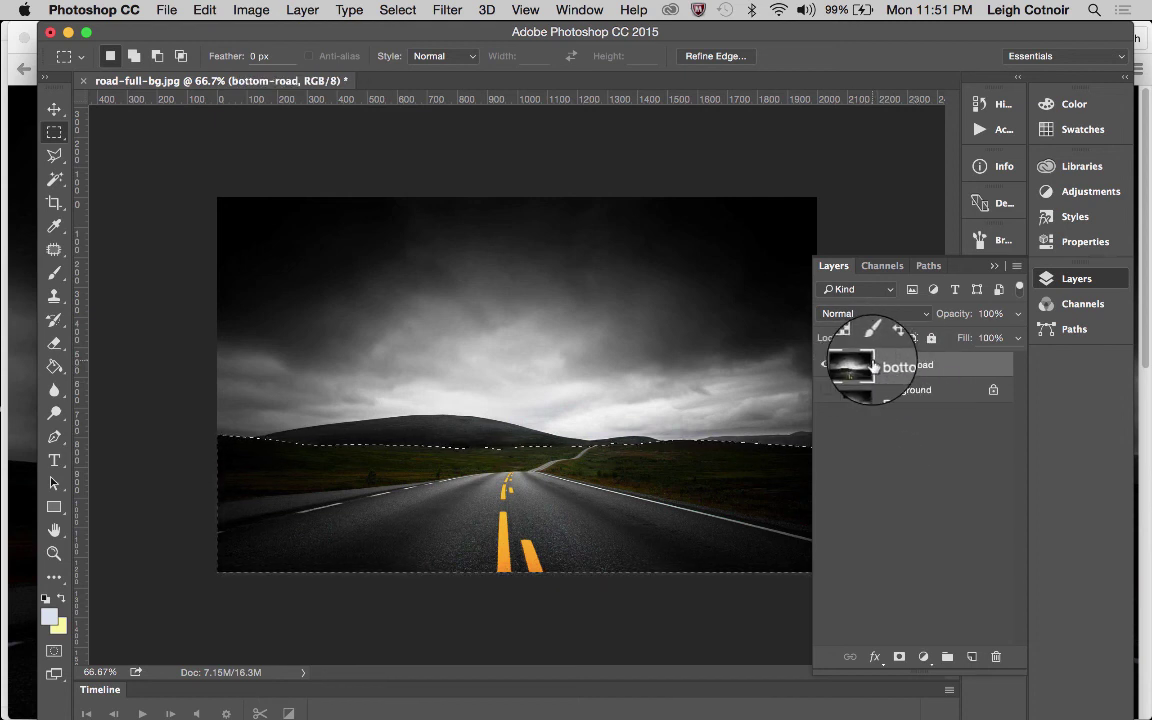
# - Add a layer mask to the bottom-road layer from the loaded selection, then collapse the layer list to view the image
pyautogui.click(899, 657)
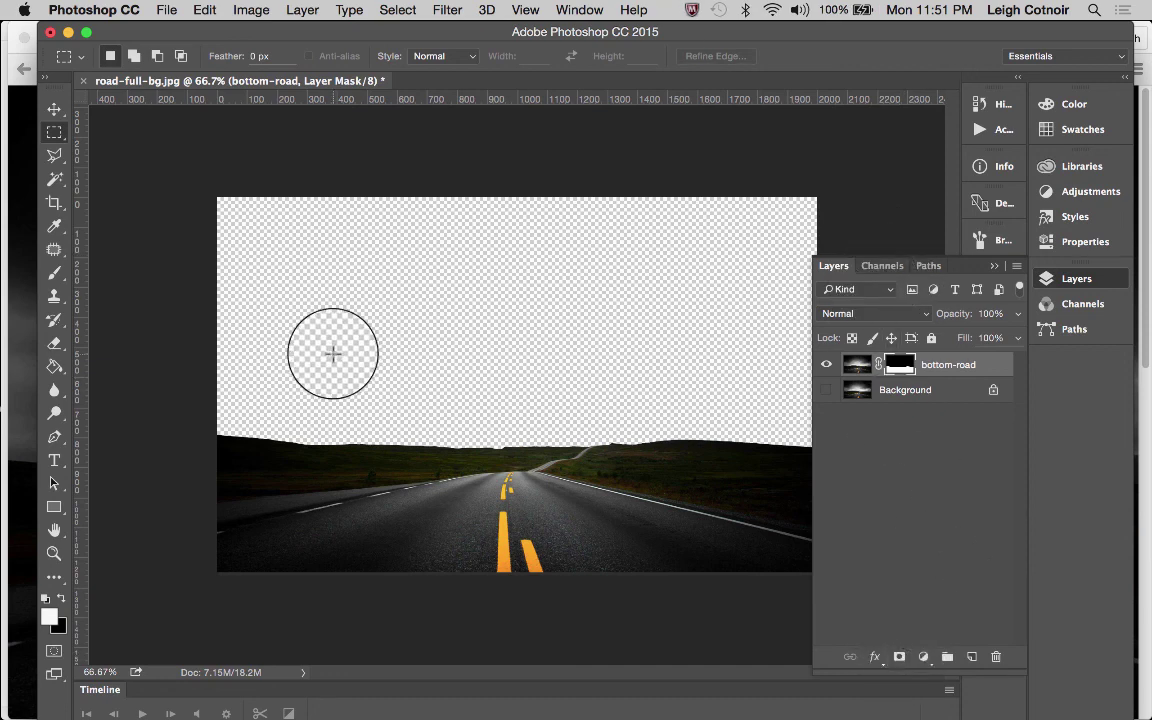
pyautogui.click(994, 266)
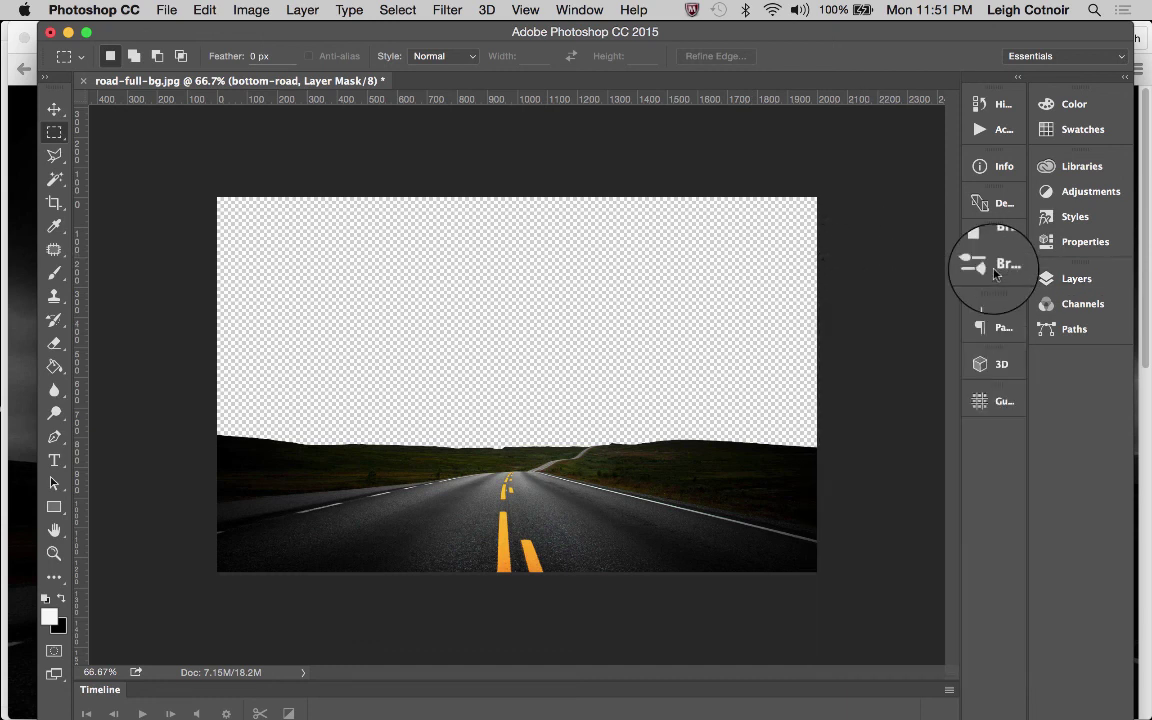